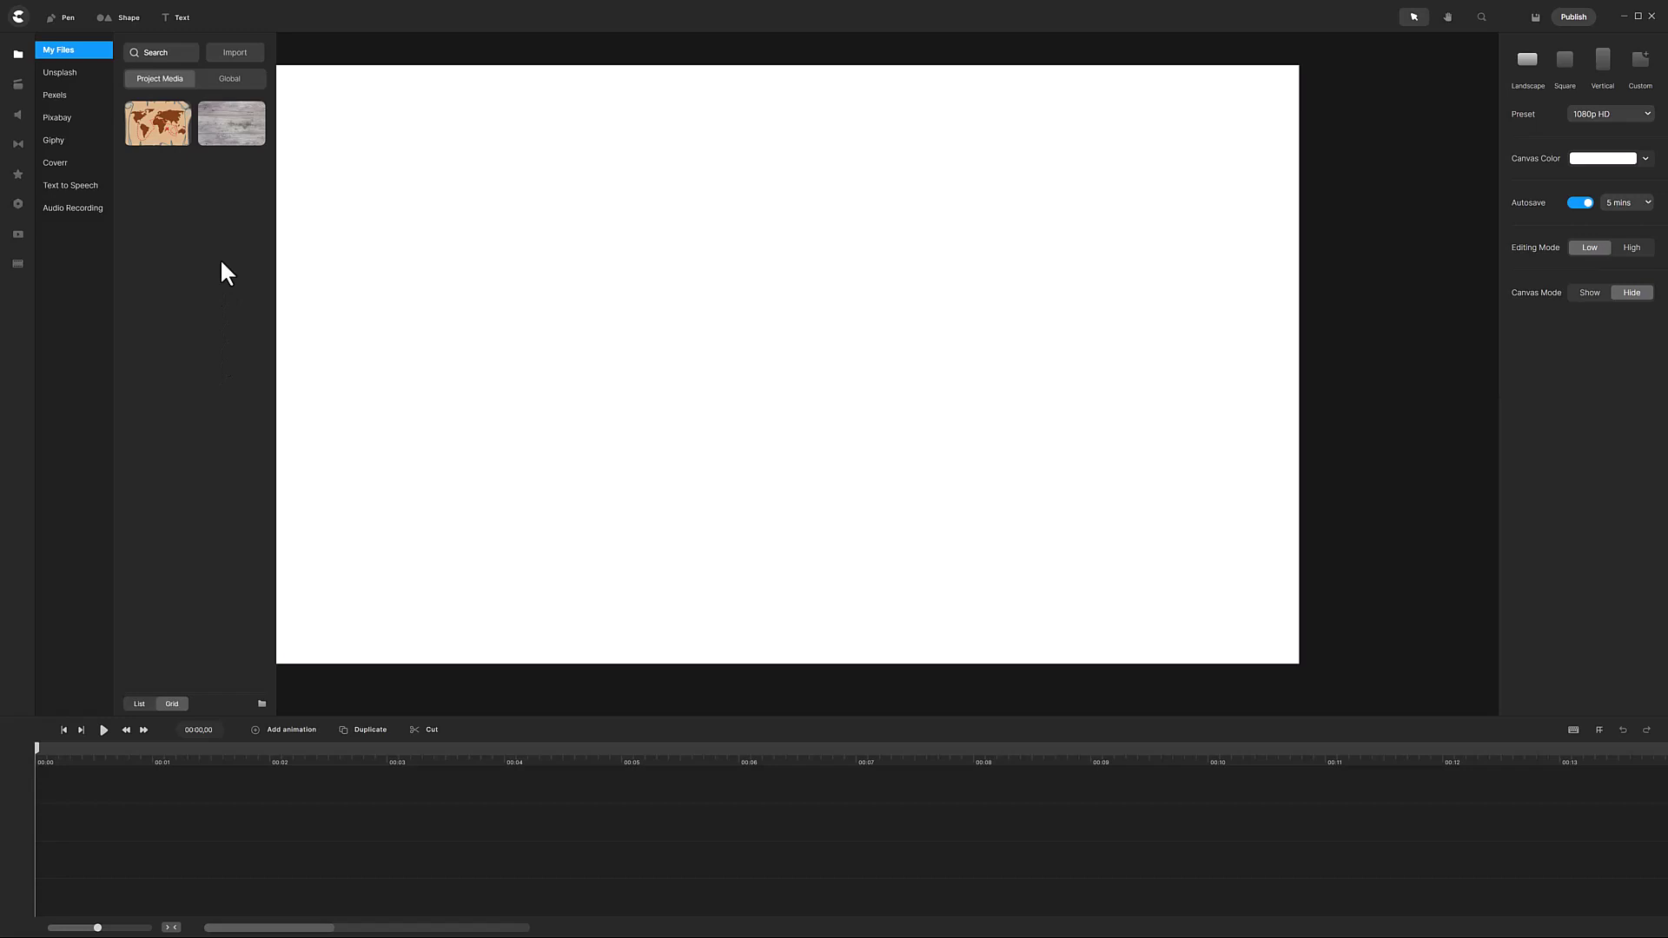
# Step: Lay the wooden planks as background, add the treasure map at 30% scale, and select both clips
pyautogui.moveTo(241, 152); pyautogui.dragTo(527, 275)
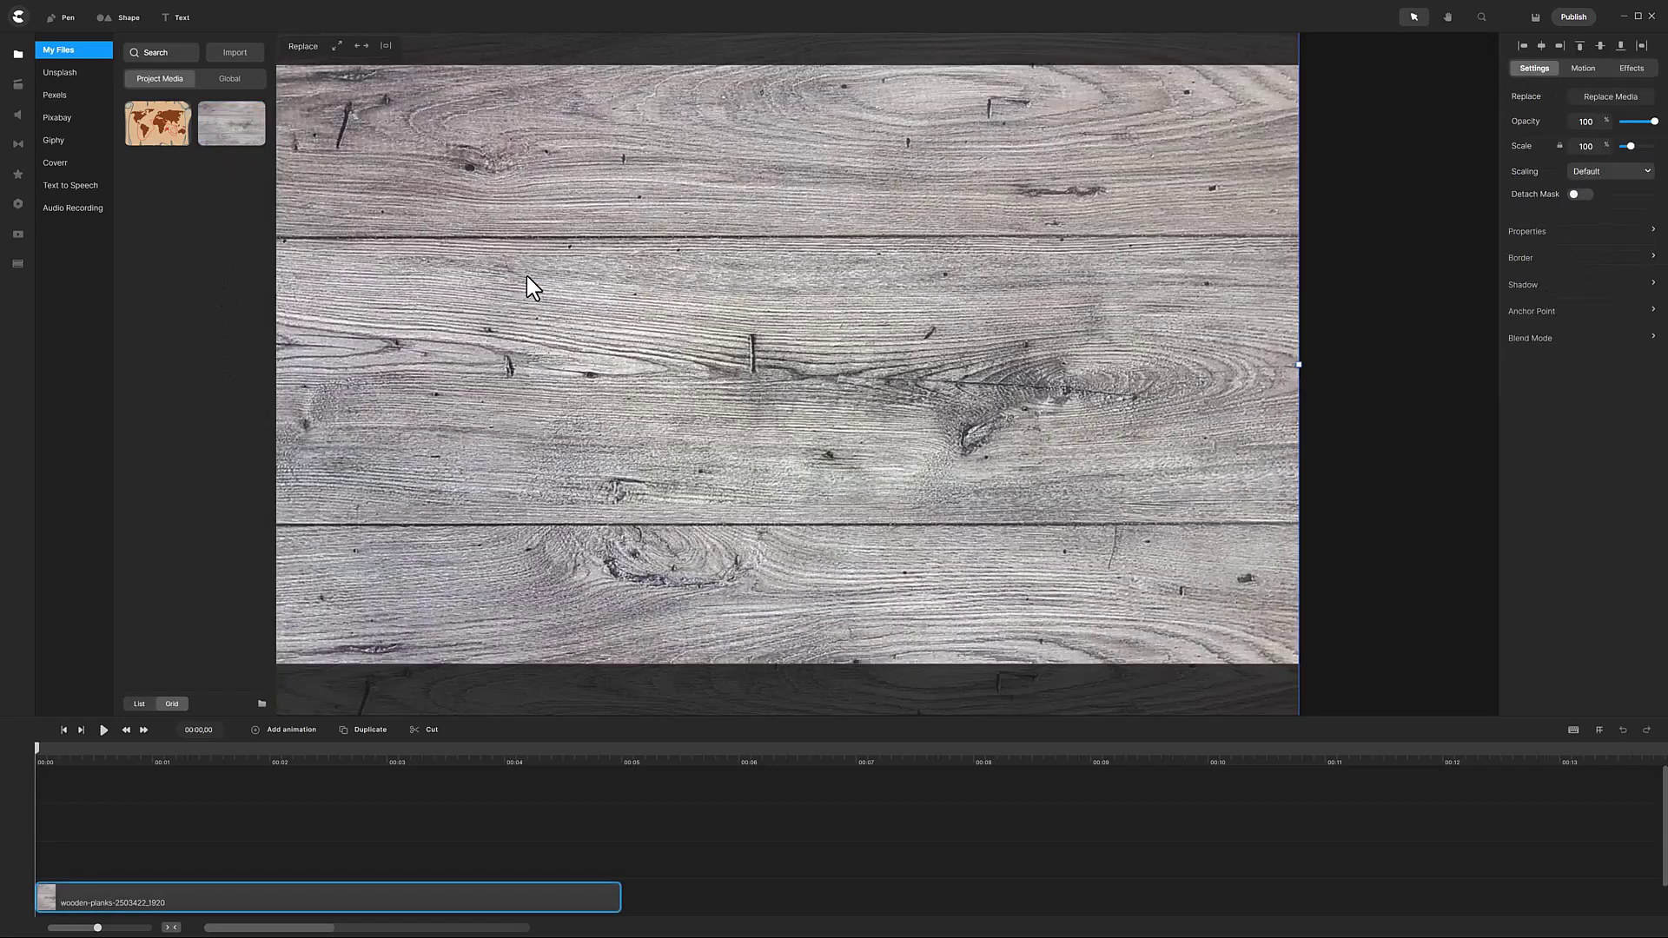
pyautogui.moveTo(149, 142); pyautogui.dragTo(650, 334)
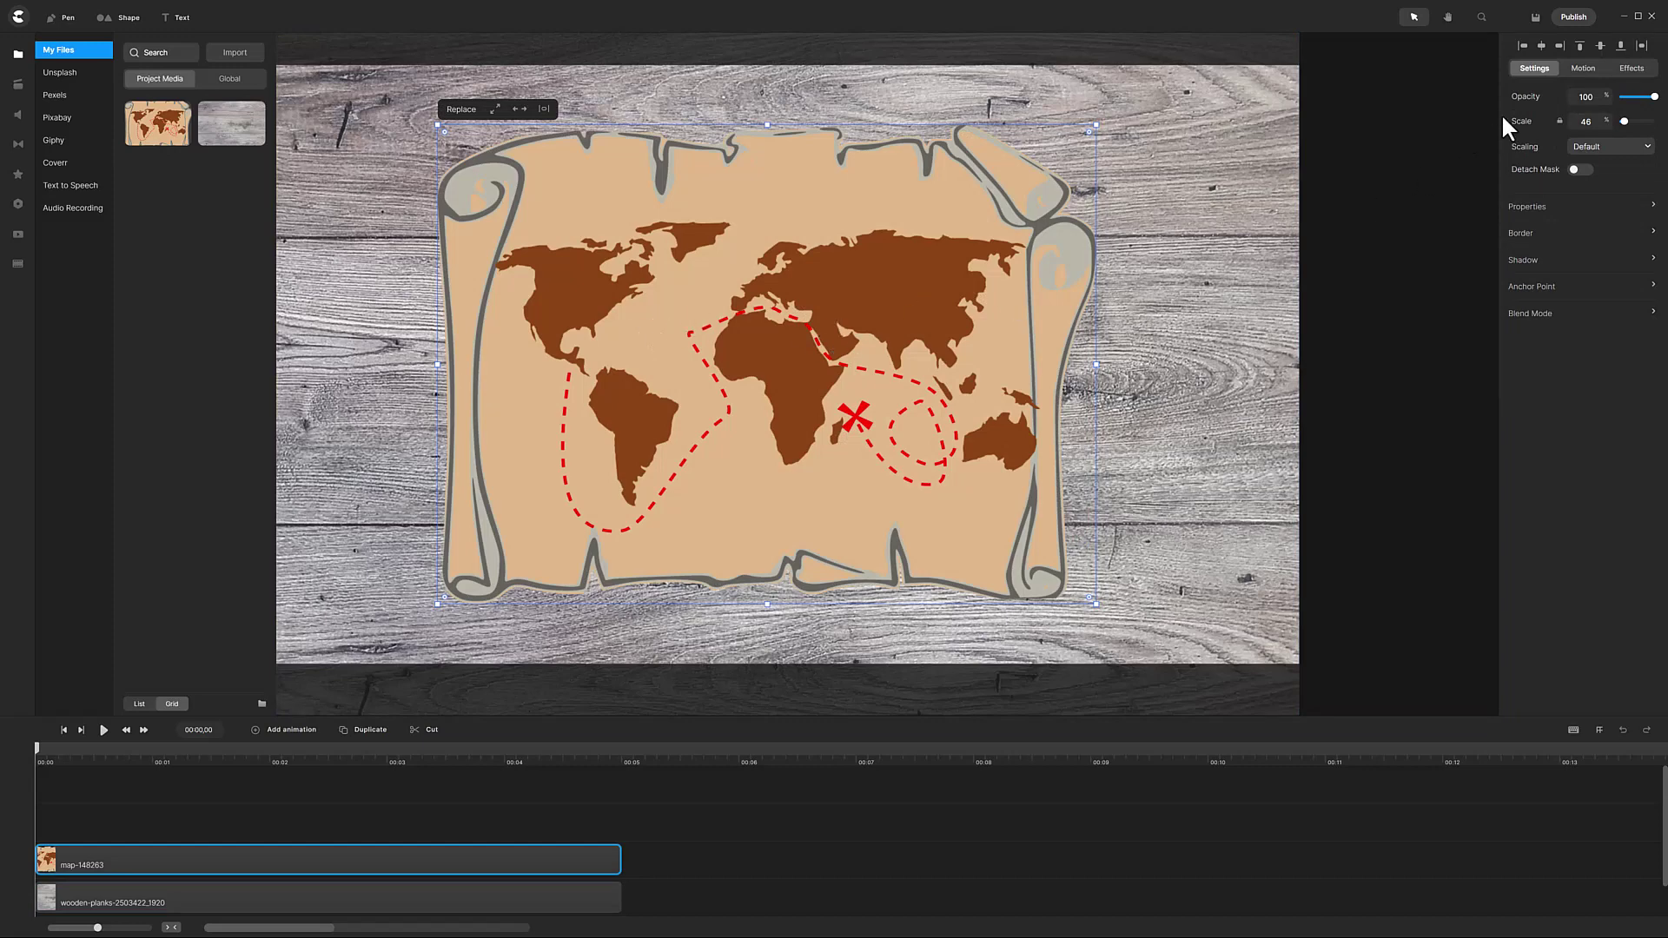
pyautogui.click(1587, 121)
pyautogui.write('30')
pyautogui.press('Return')
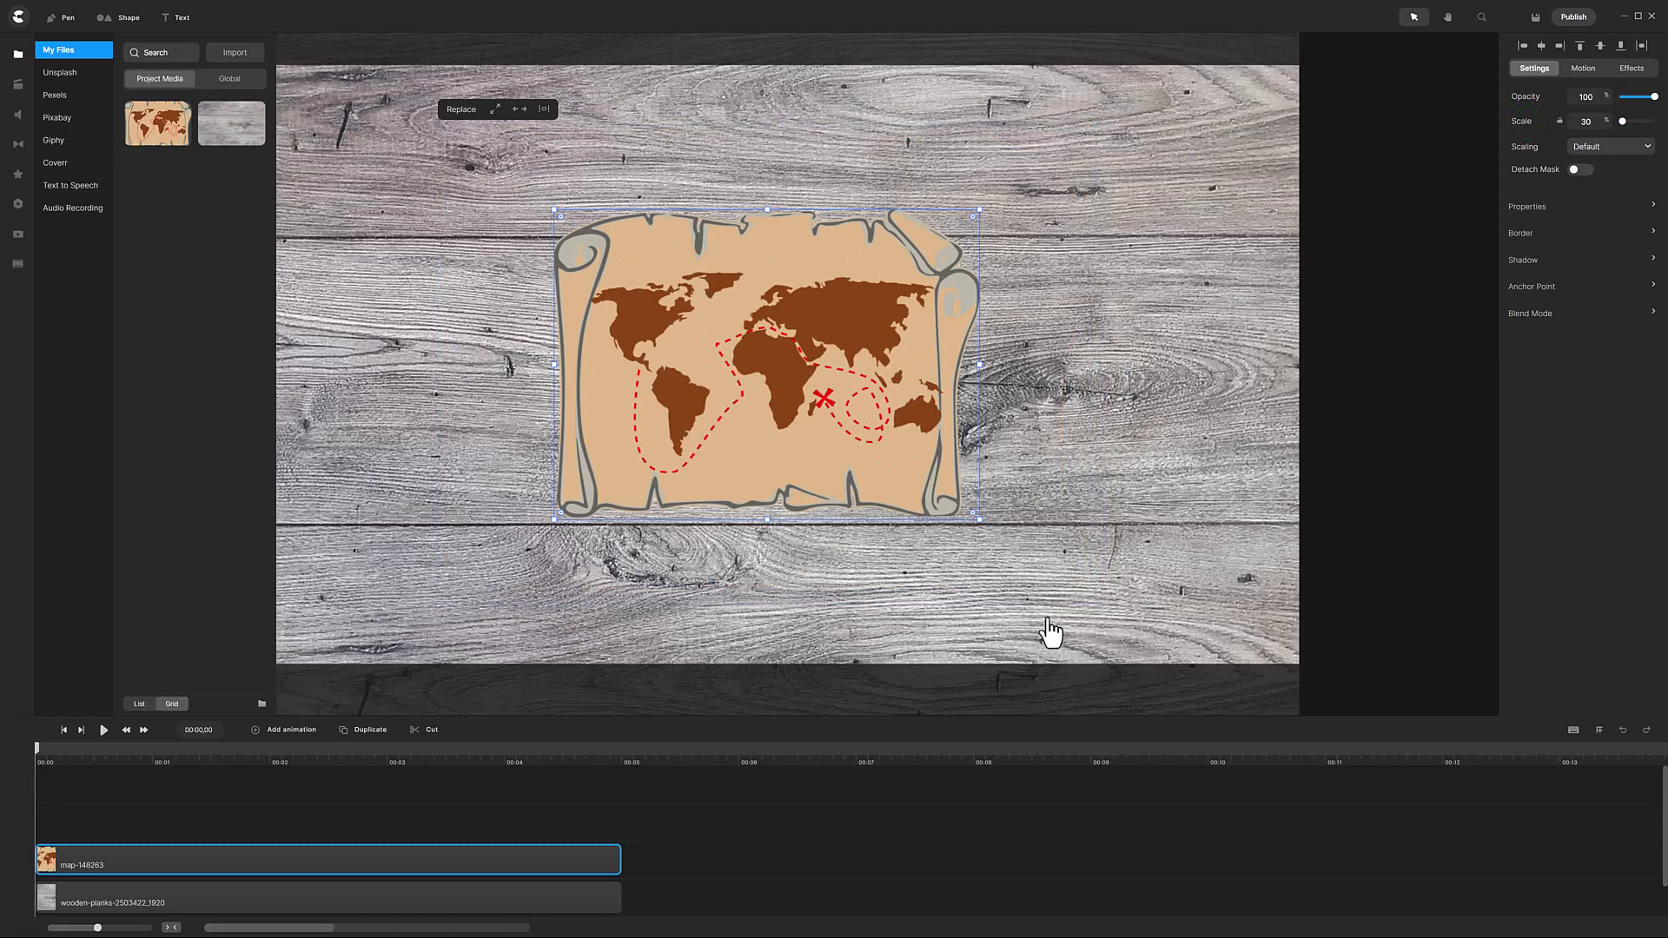
pyautogui.moveTo(664, 903); pyautogui.dragTo(1204, 860)
# Step: Group the map and planks into one clip and duplicate the group onto a new track
pyautogui.rightClick(1205, 863)
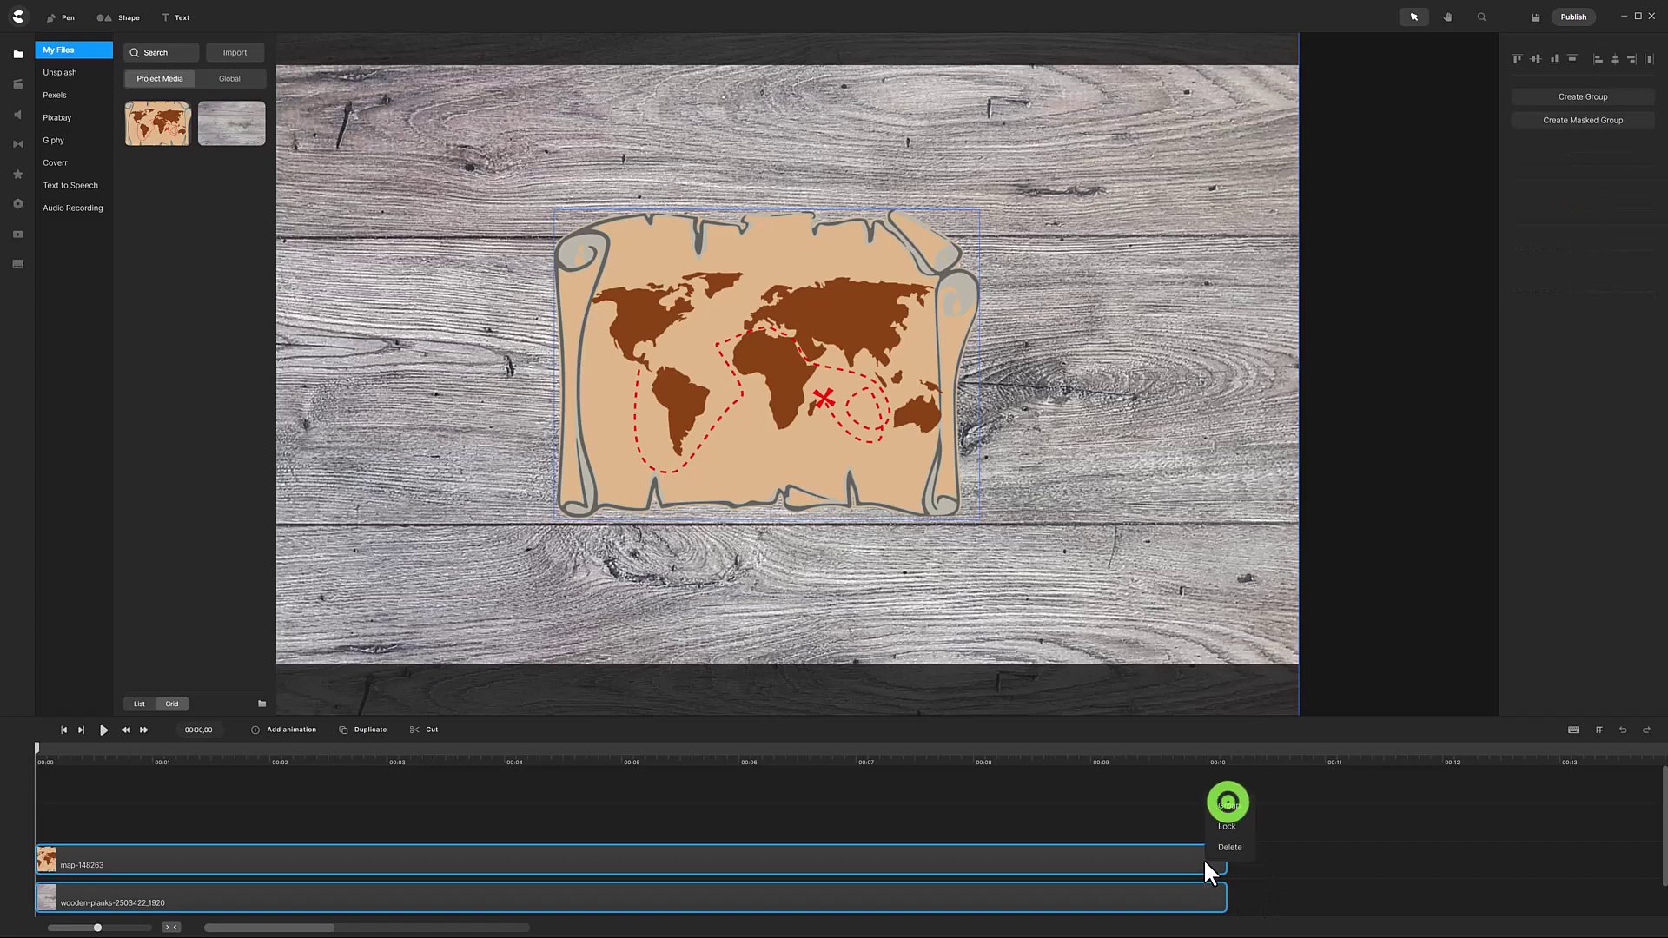
pyautogui.click(1228, 807)
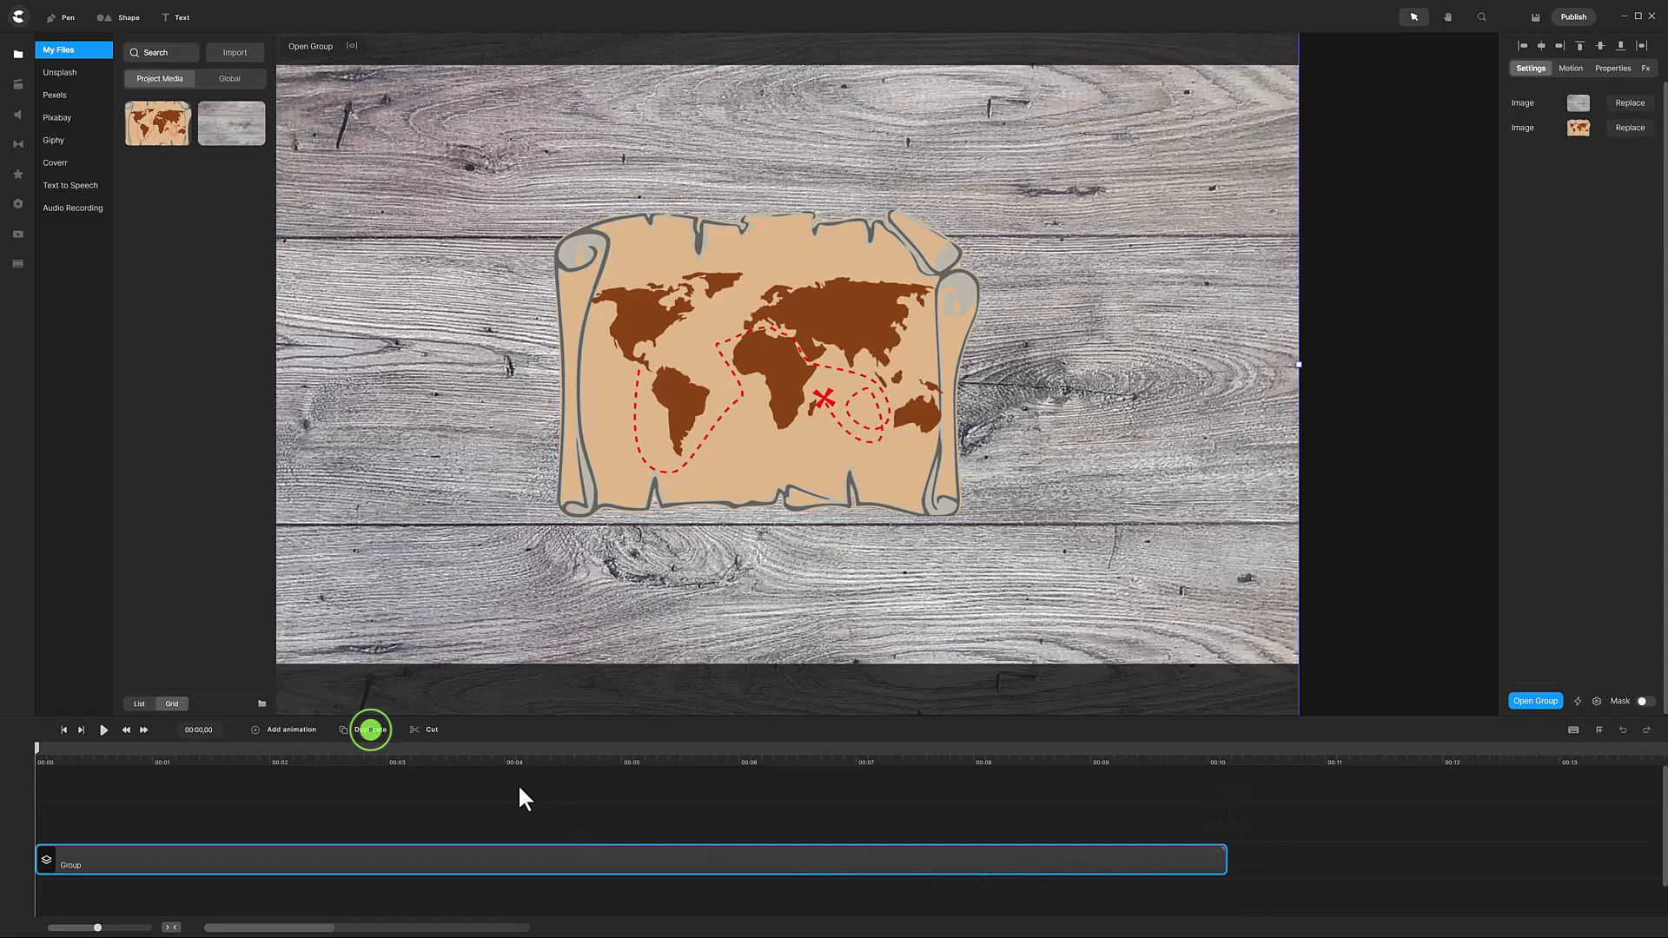
pyautogui.click(372, 730)
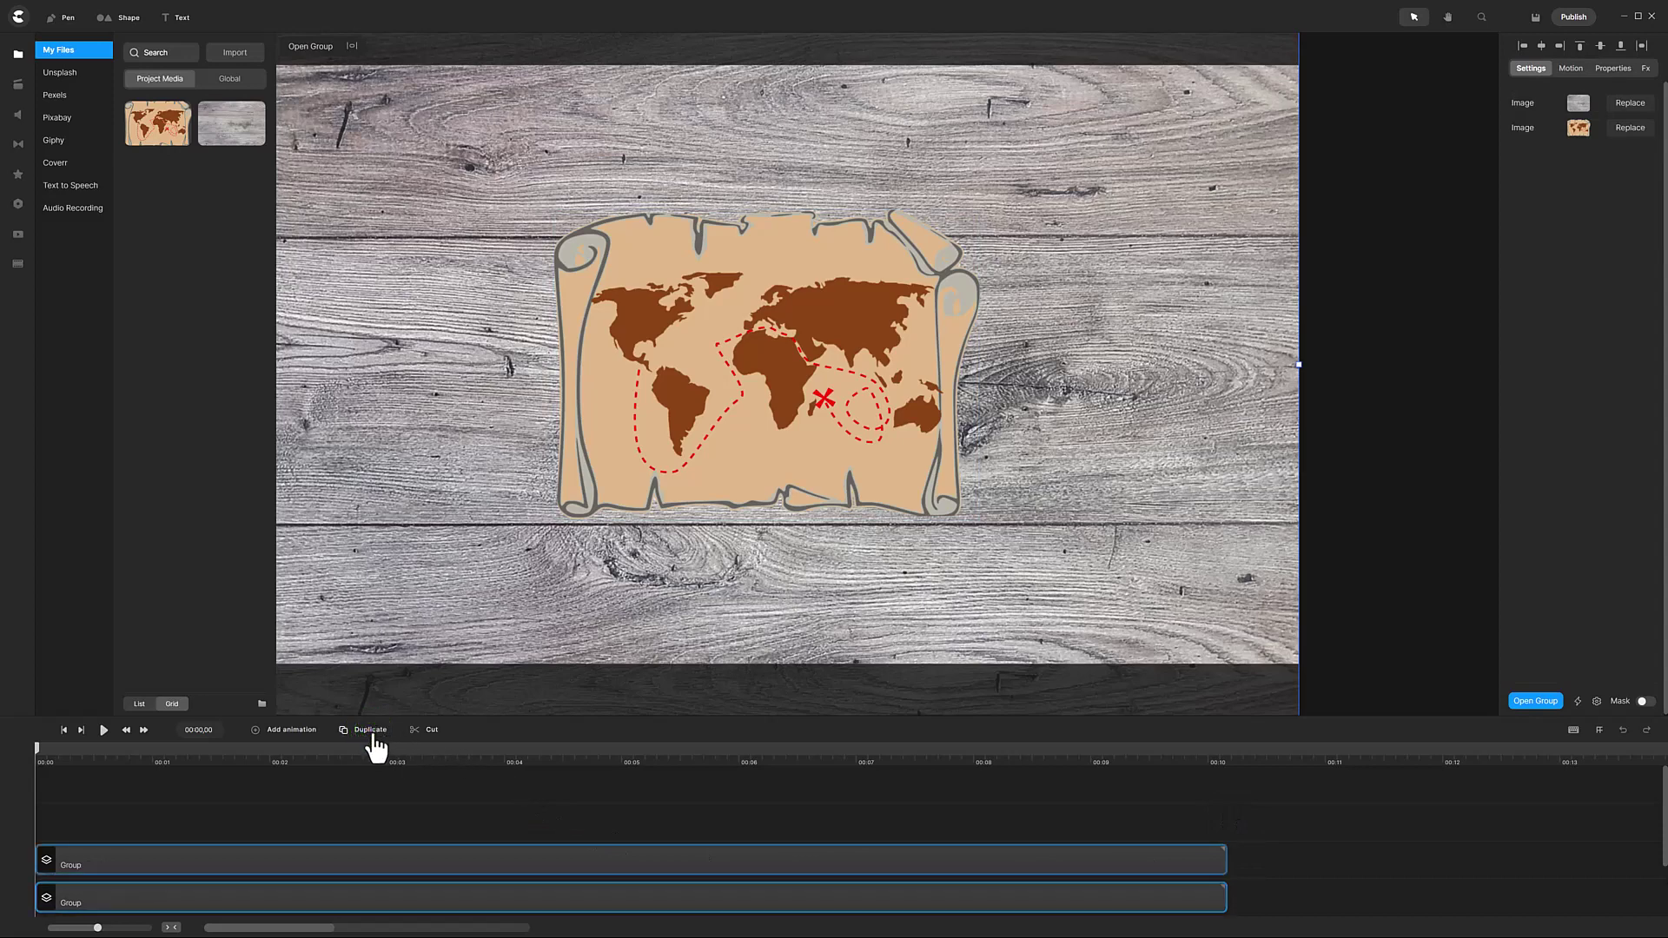
# Step: Rename the lower group clip to 'Map on Table'
pyautogui.keyDown('shift'); pyautogui.click(104, 899); pyautogui.keyUp('shift')
pyautogui.rightClick(104, 899)
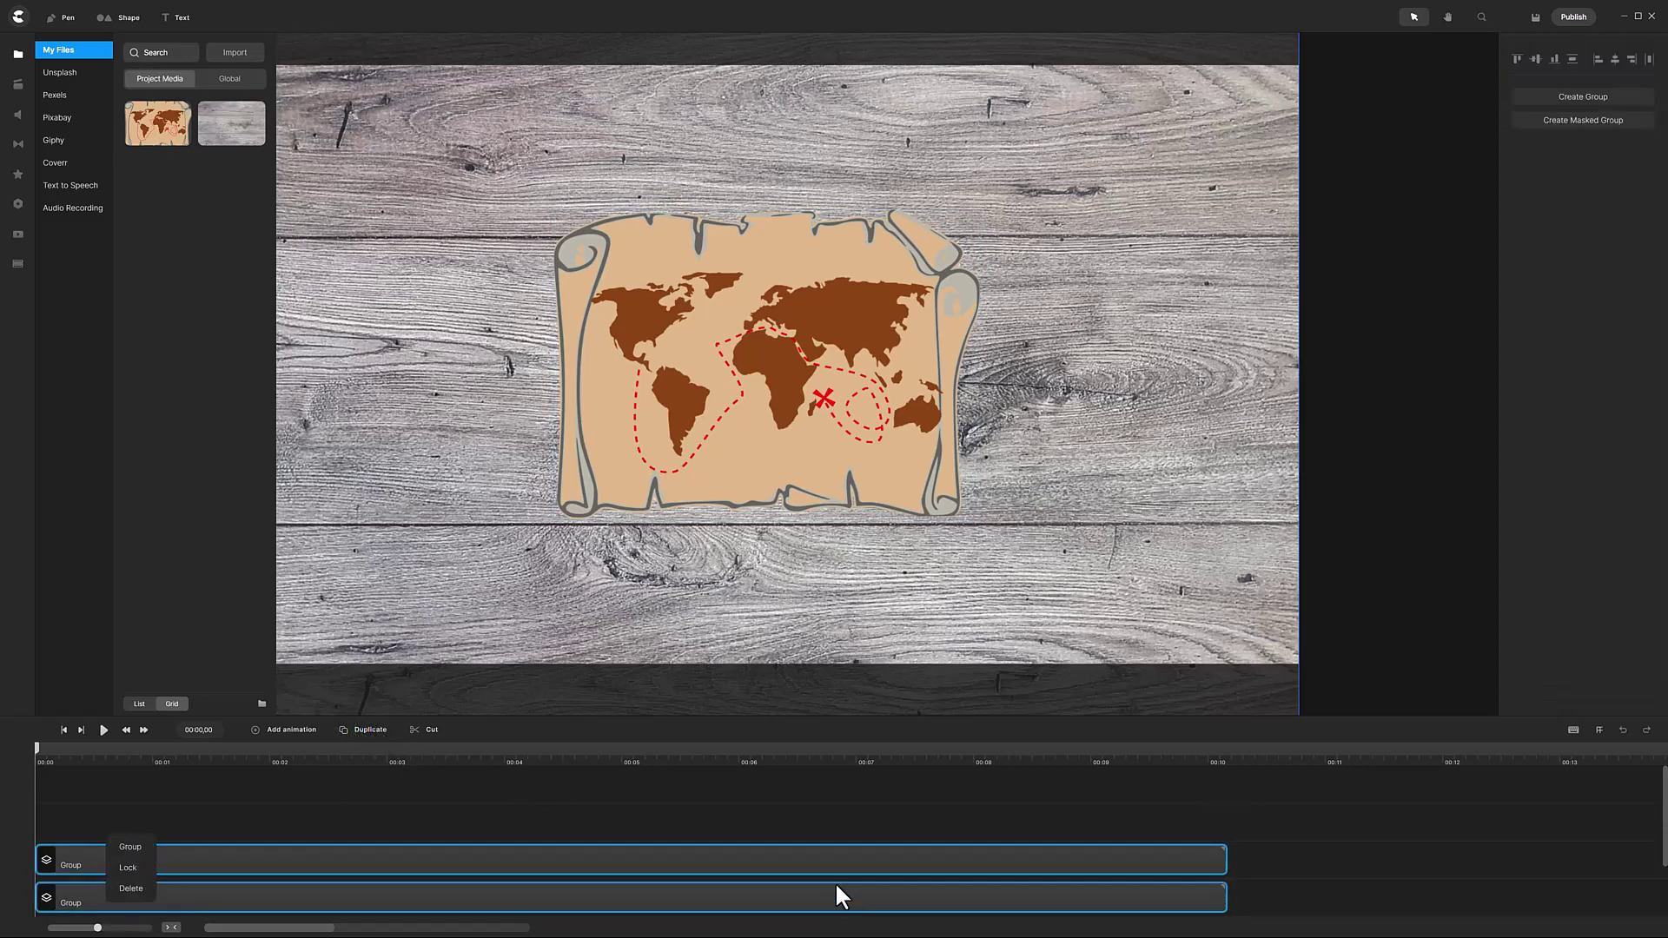
pyautogui.click(764, 831)
pyautogui.rightClick(268, 900)
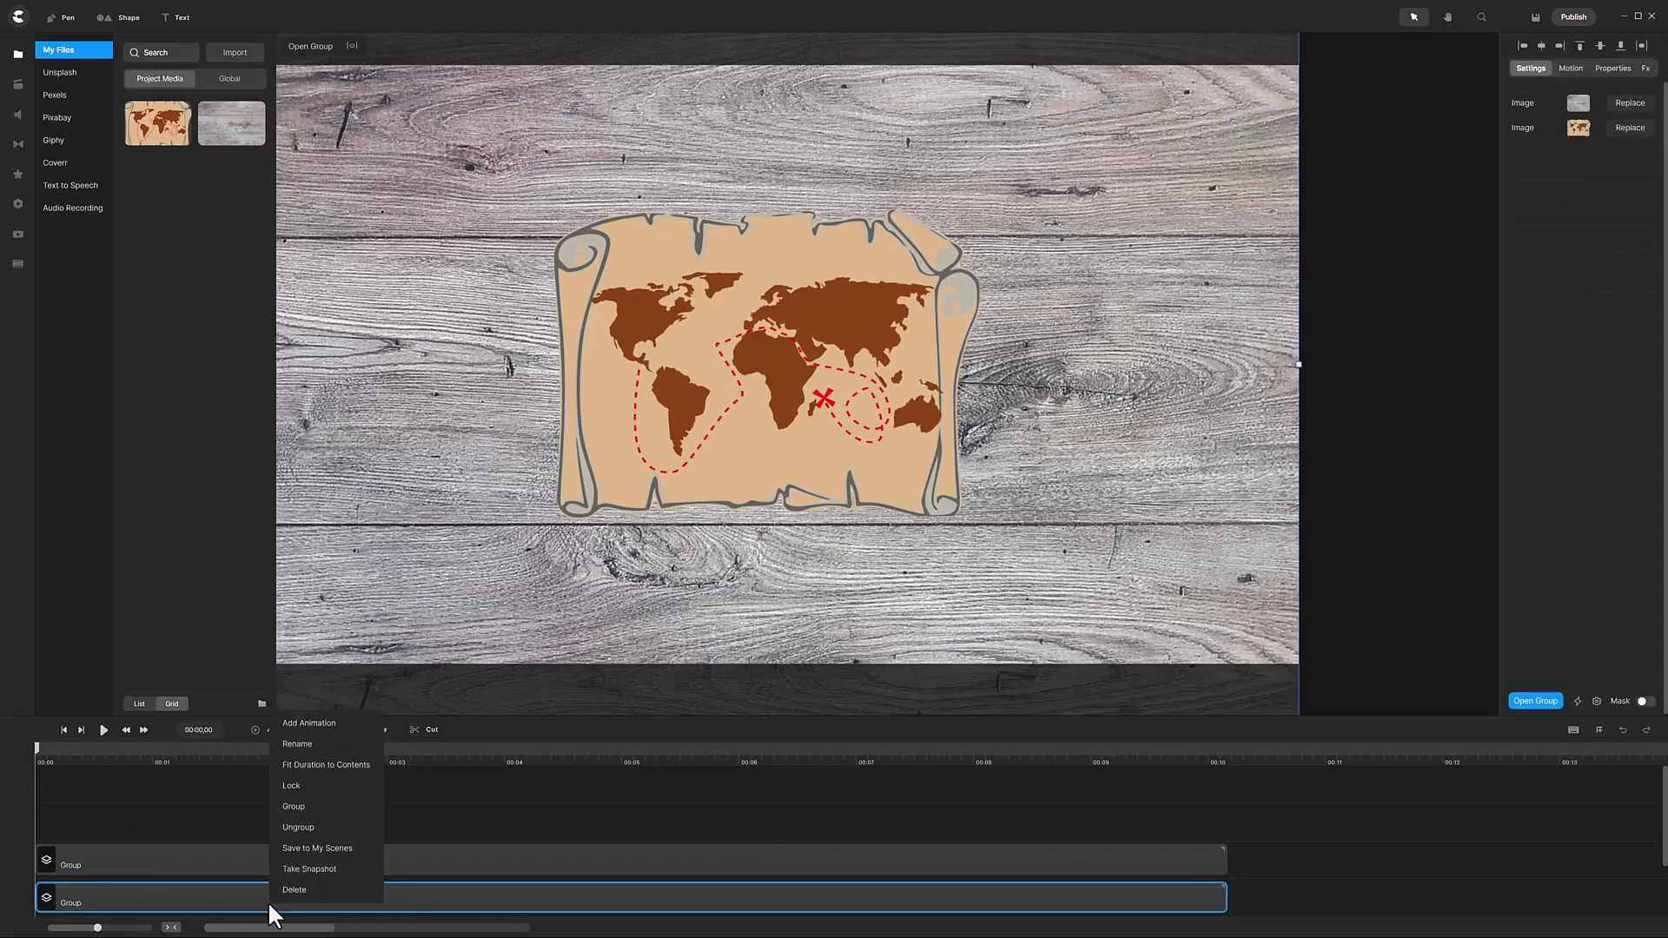
pyautogui.click(317, 758)
pyautogui.write('Ma')
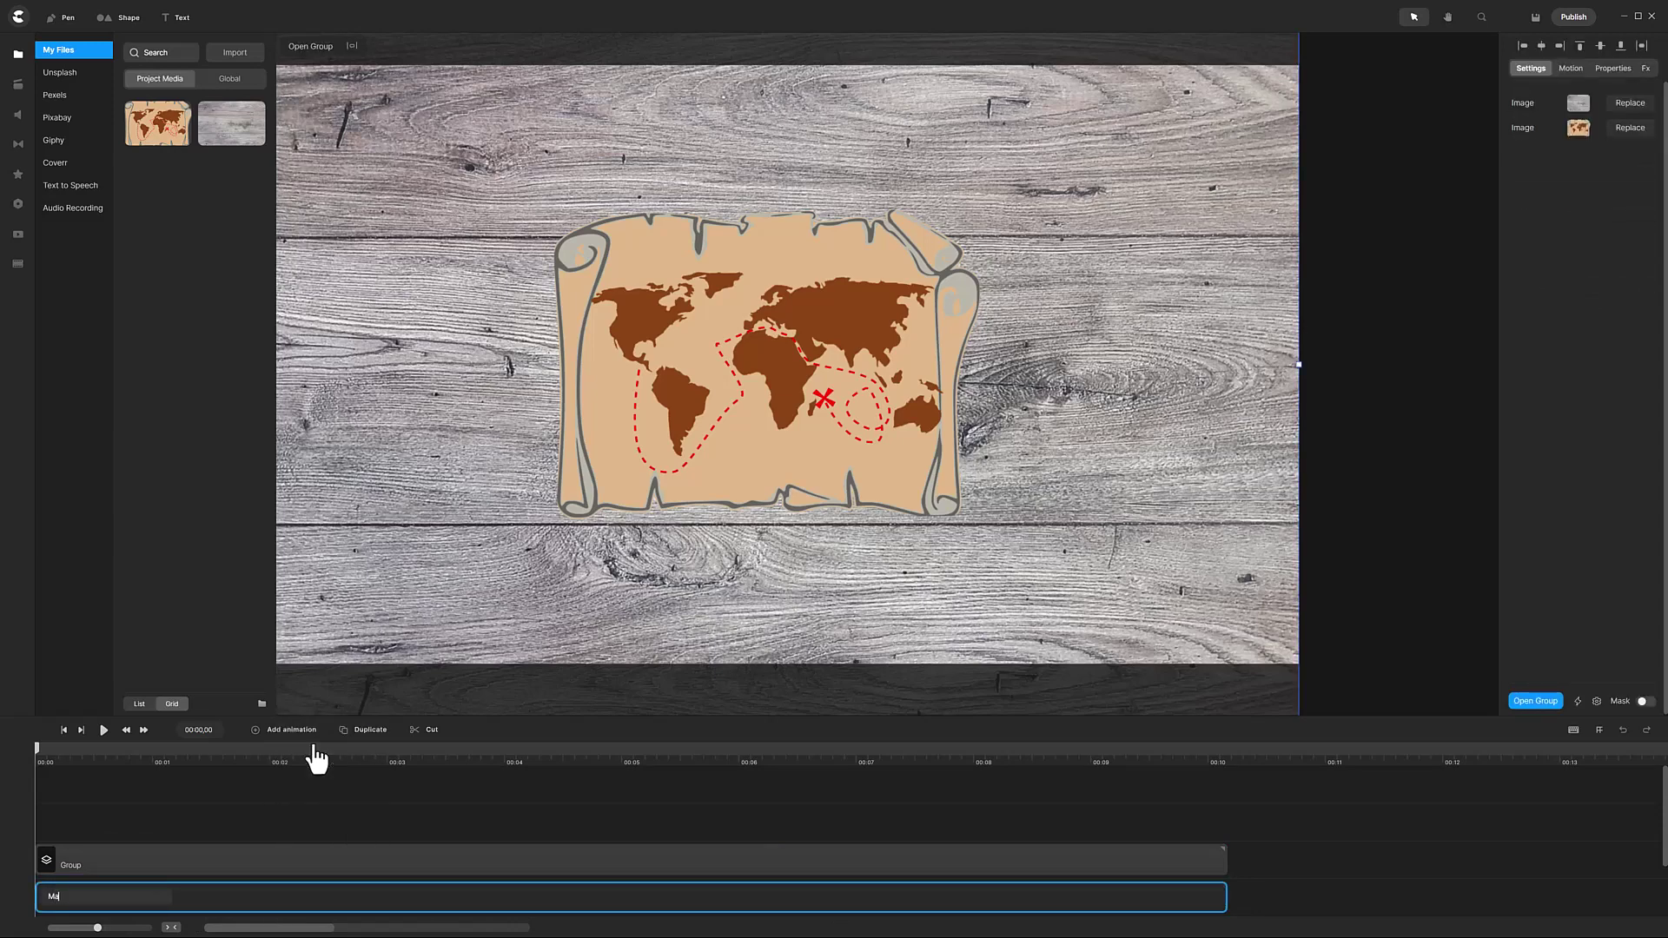
pyautogui.write('p on Table')
pyautogui.press('Return')
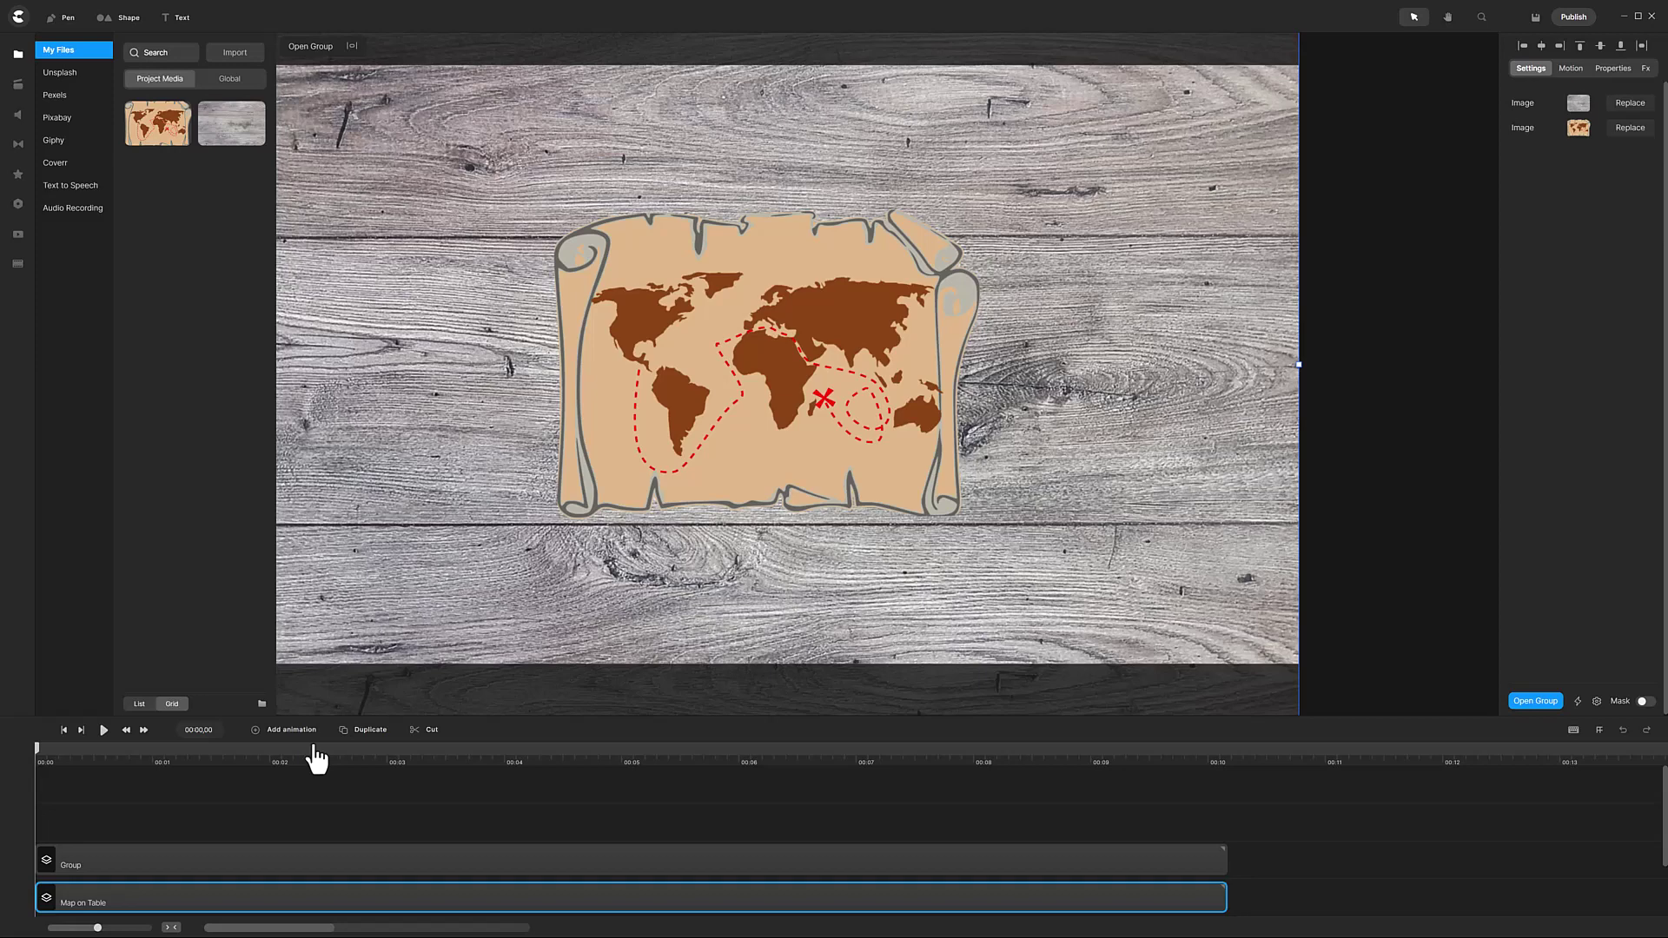
# Step: Add a circle shape over the map and shrink it to lens size
pyautogui.click(125, 16)
pyautogui.click(165, 89)
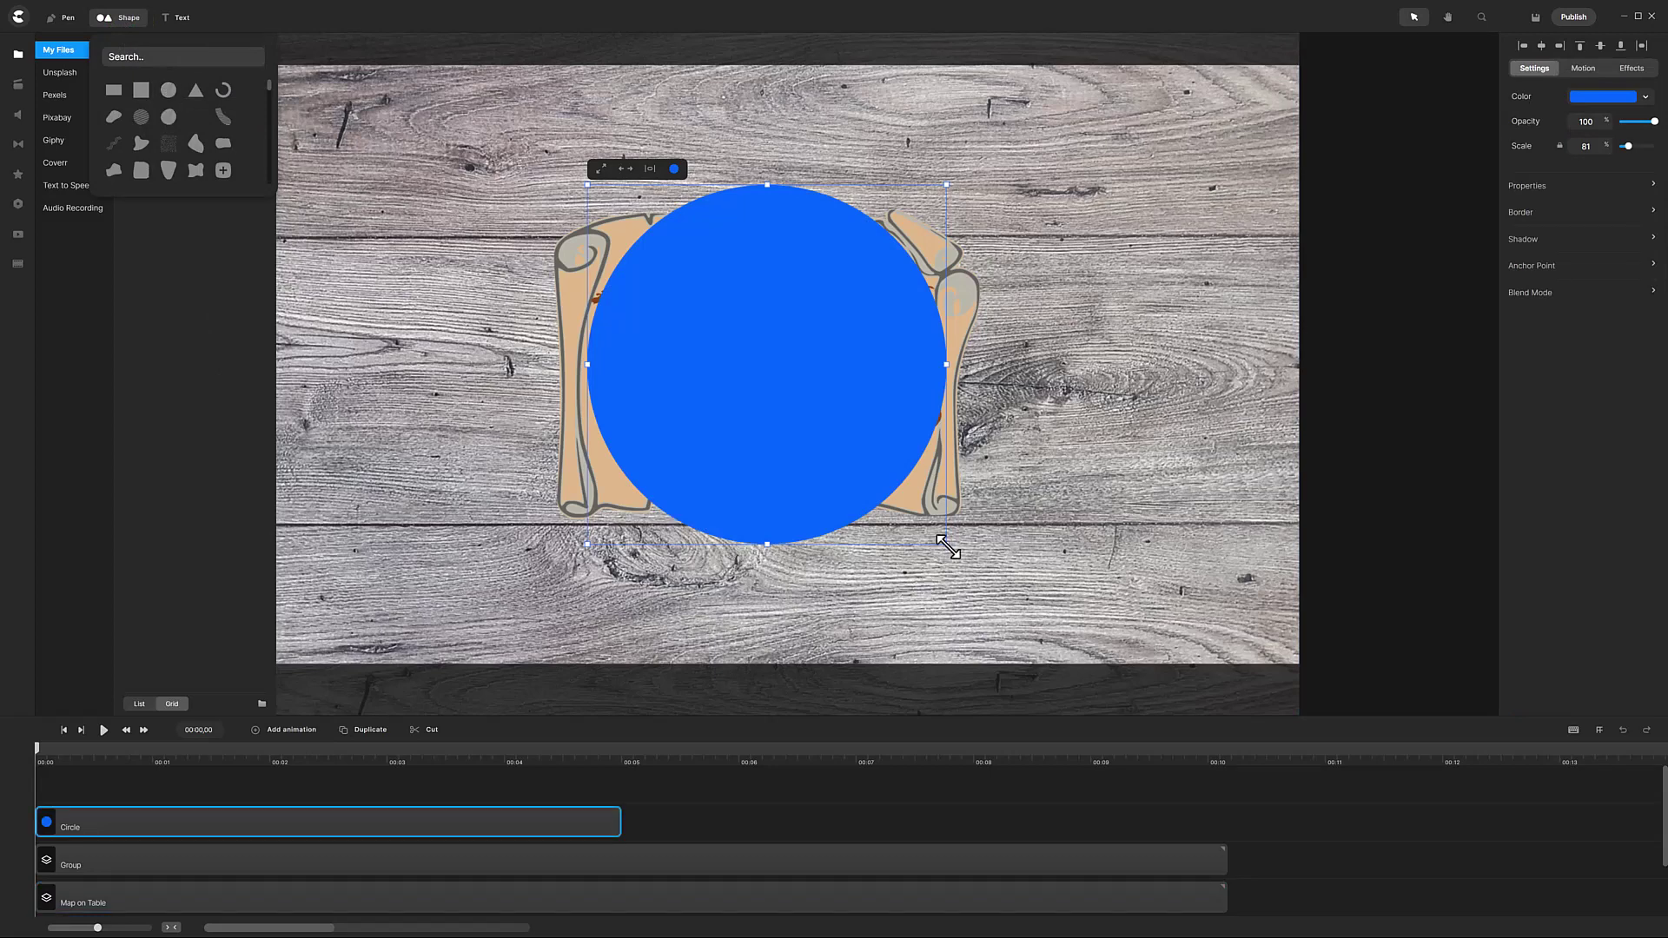
pyautogui.moveTo(945, 543); pyautogui.dragTo(666, 391)
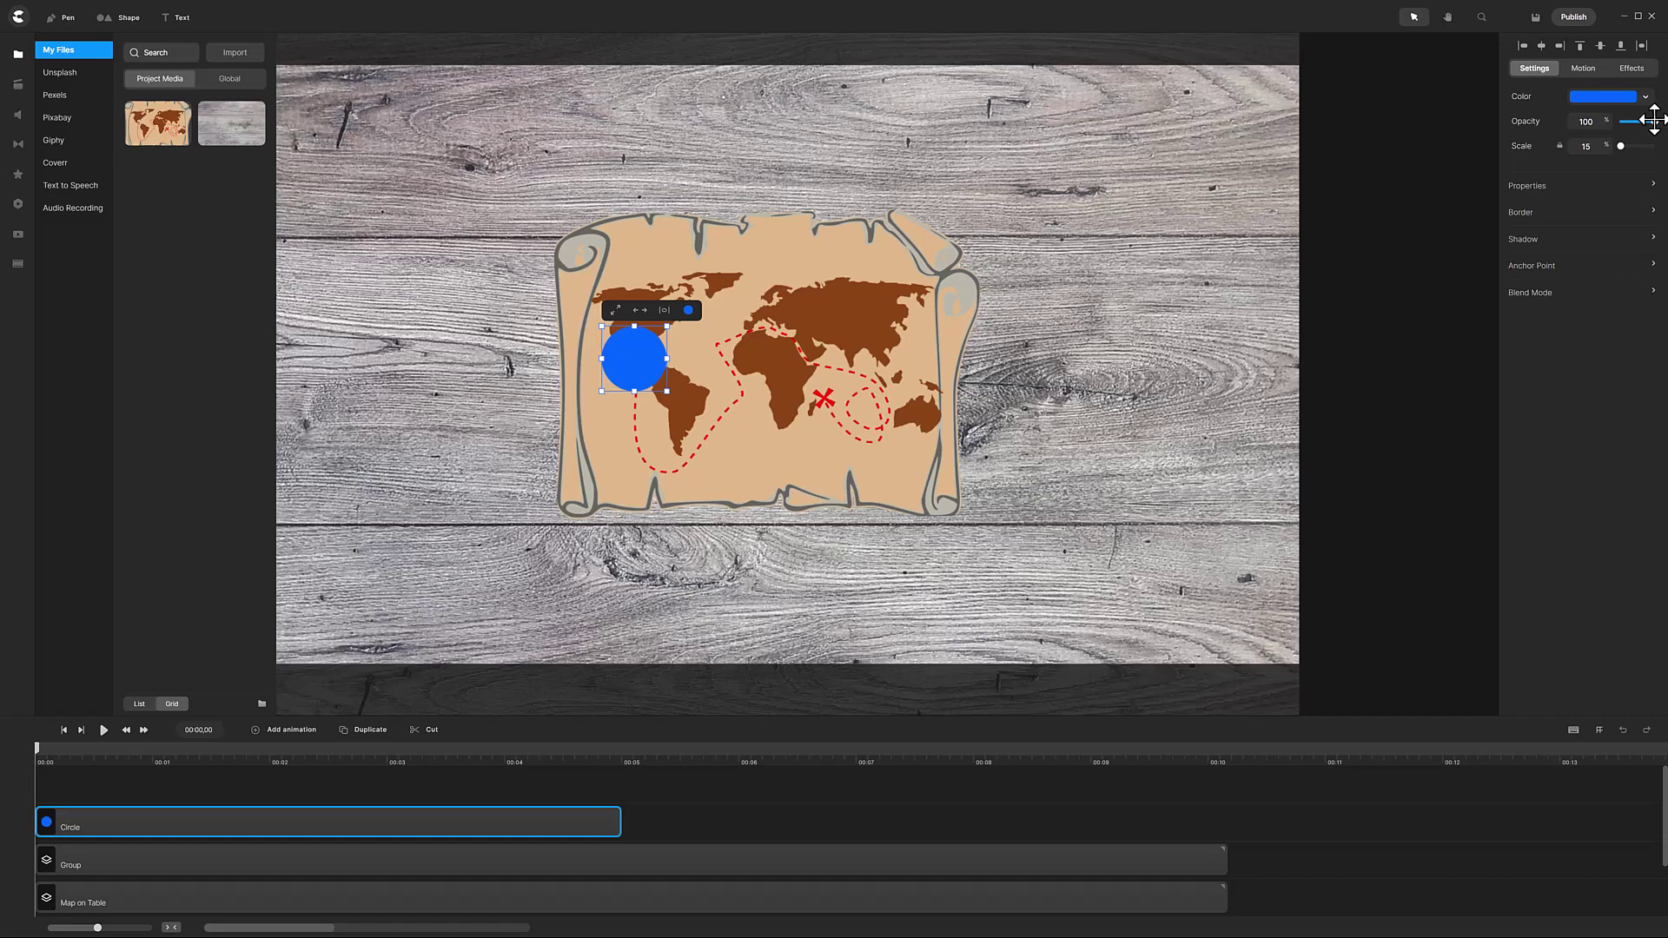
# Step: Set the circle to 70% opacity, place it on the route start, and stretch its clip to 10 seconds
pyautogui.moveTo(1653, 119); pyautogui.dragTo(1645, 122)
pyautogui.moveTo(643, 355); pyautogui.dragTo(645, 359)
pyautogui.moveTo(625, 817); pyautogui.dragTo(1225, 825)
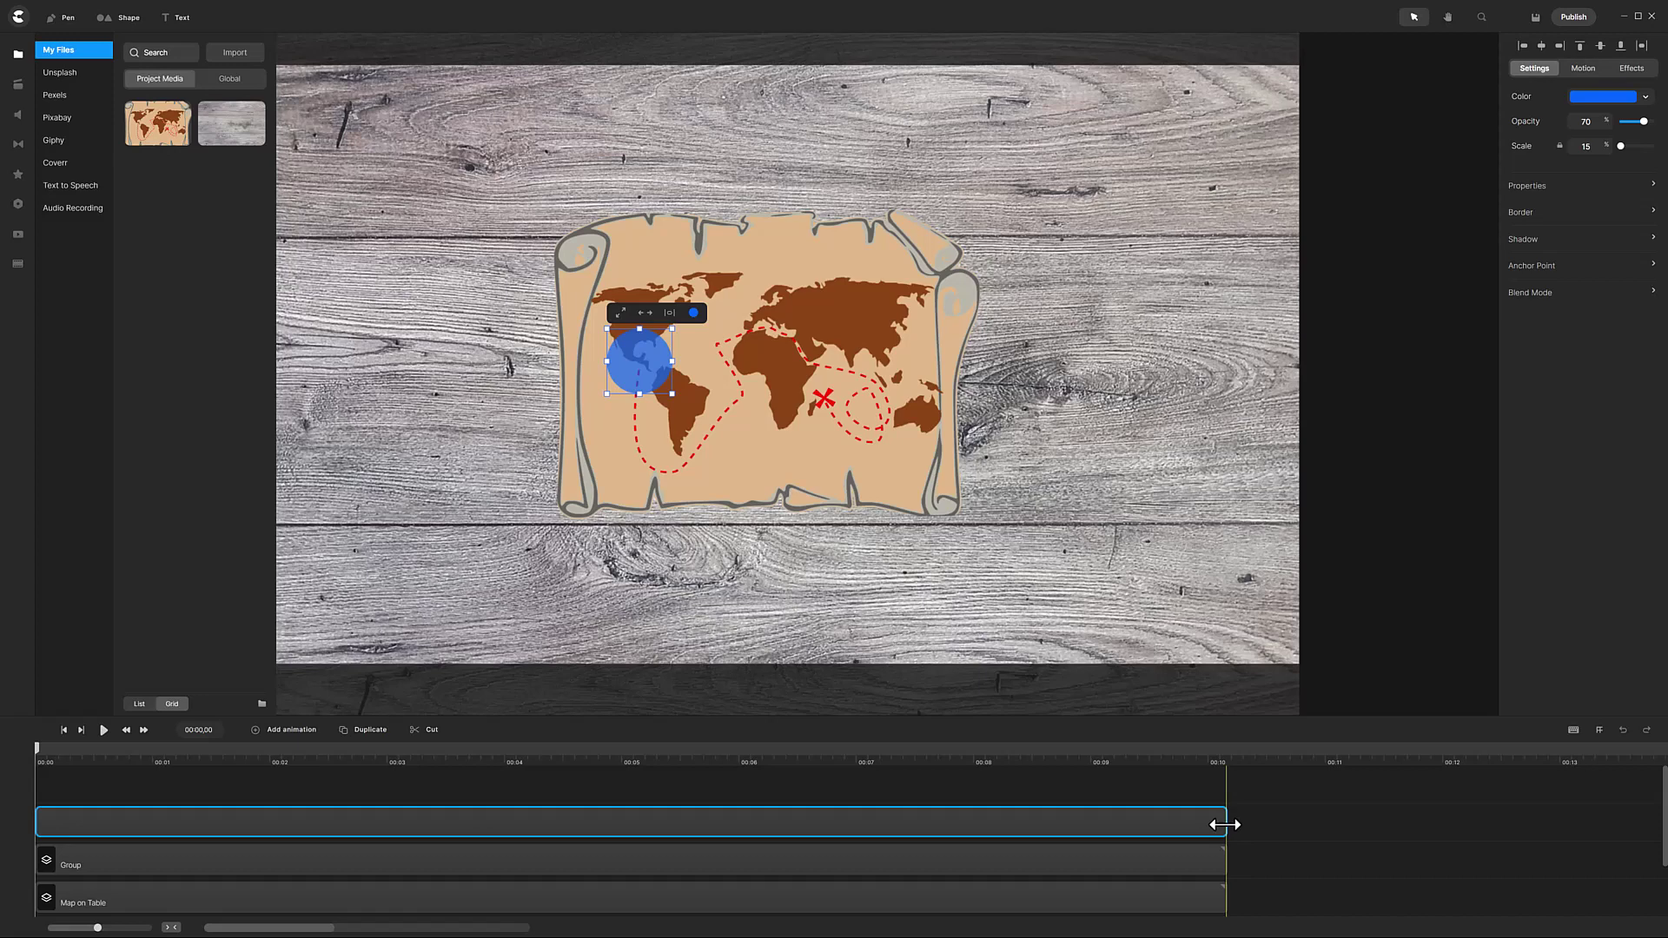
# Step: Add a position animation at about one second, moving the circle down toward South America's tip
pyautogui.moveTo(1225, 825); pyautogui.dragTo(1225, 825)
pyautogui.moveTo(38, 758); pyautogui.dragTo(171, 764)
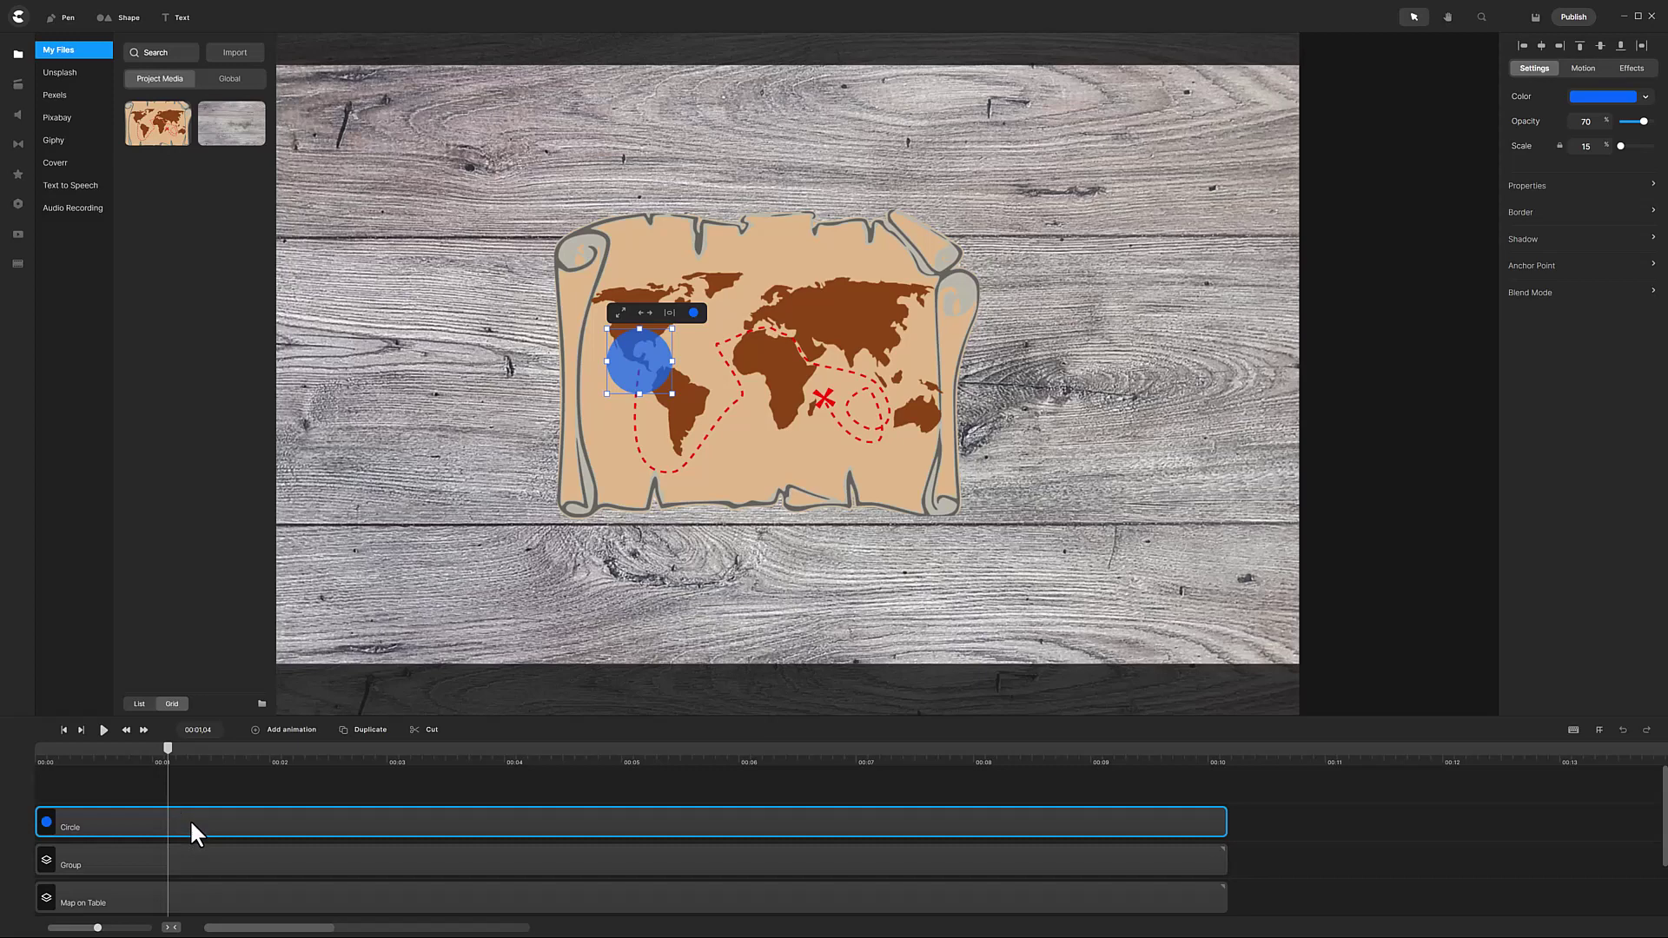
pyautogui.click(299, 734)
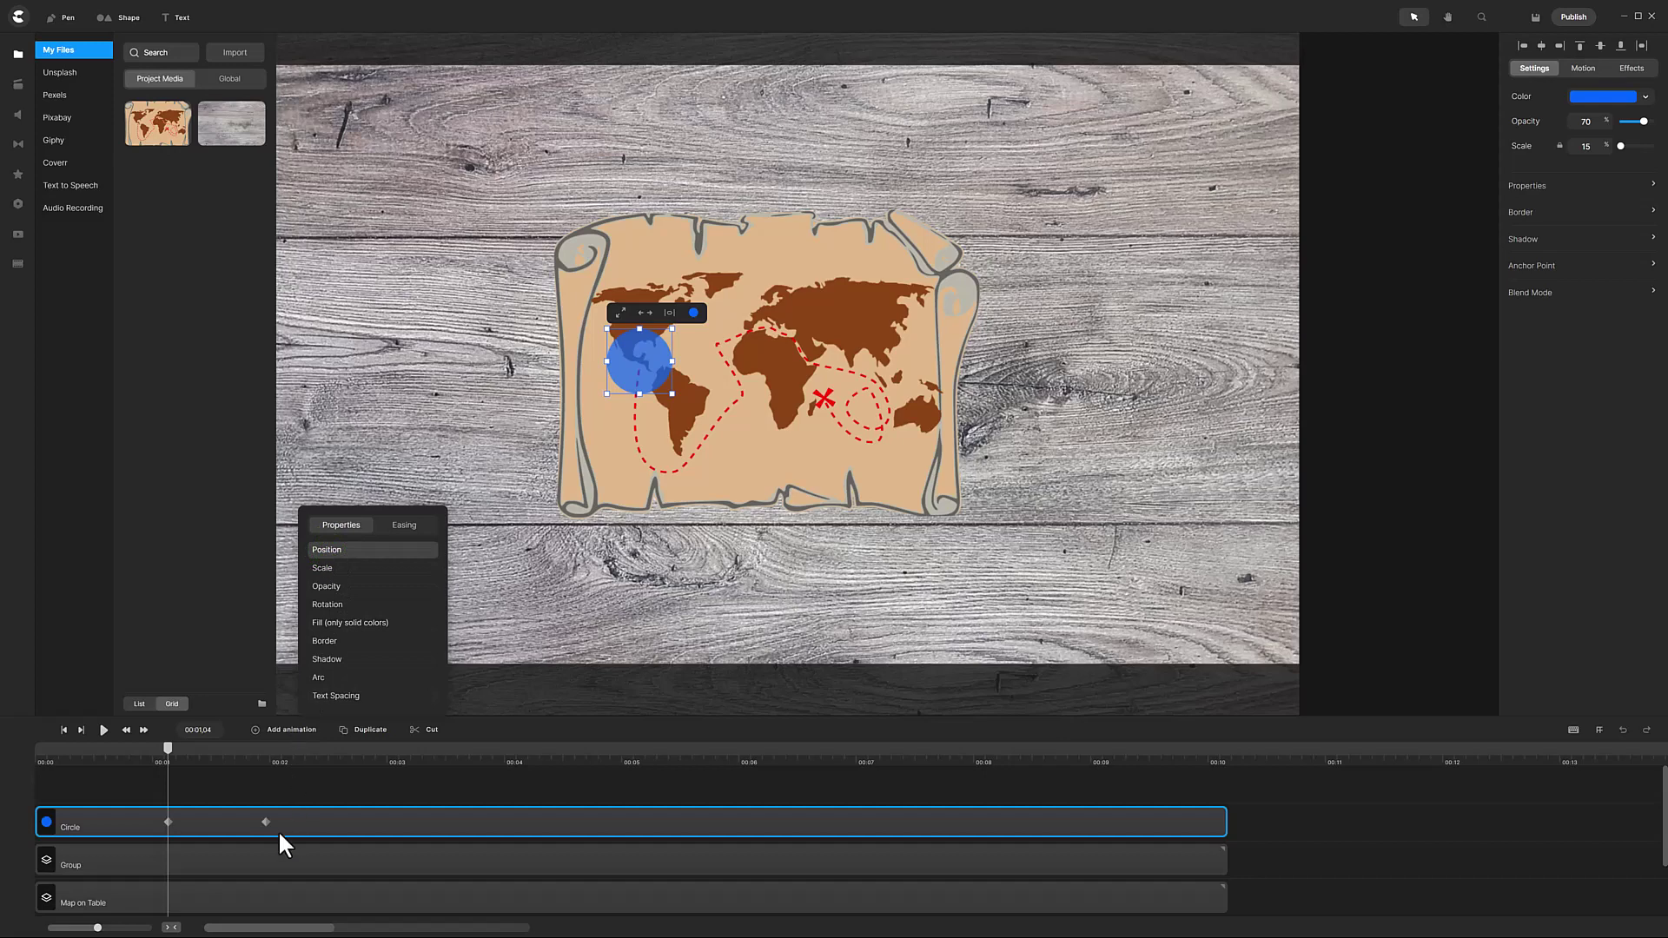
pyautogui.click(267, 824)
pyautogui.moveTo(644, 383); pyautogui.dragTo(666, 472)
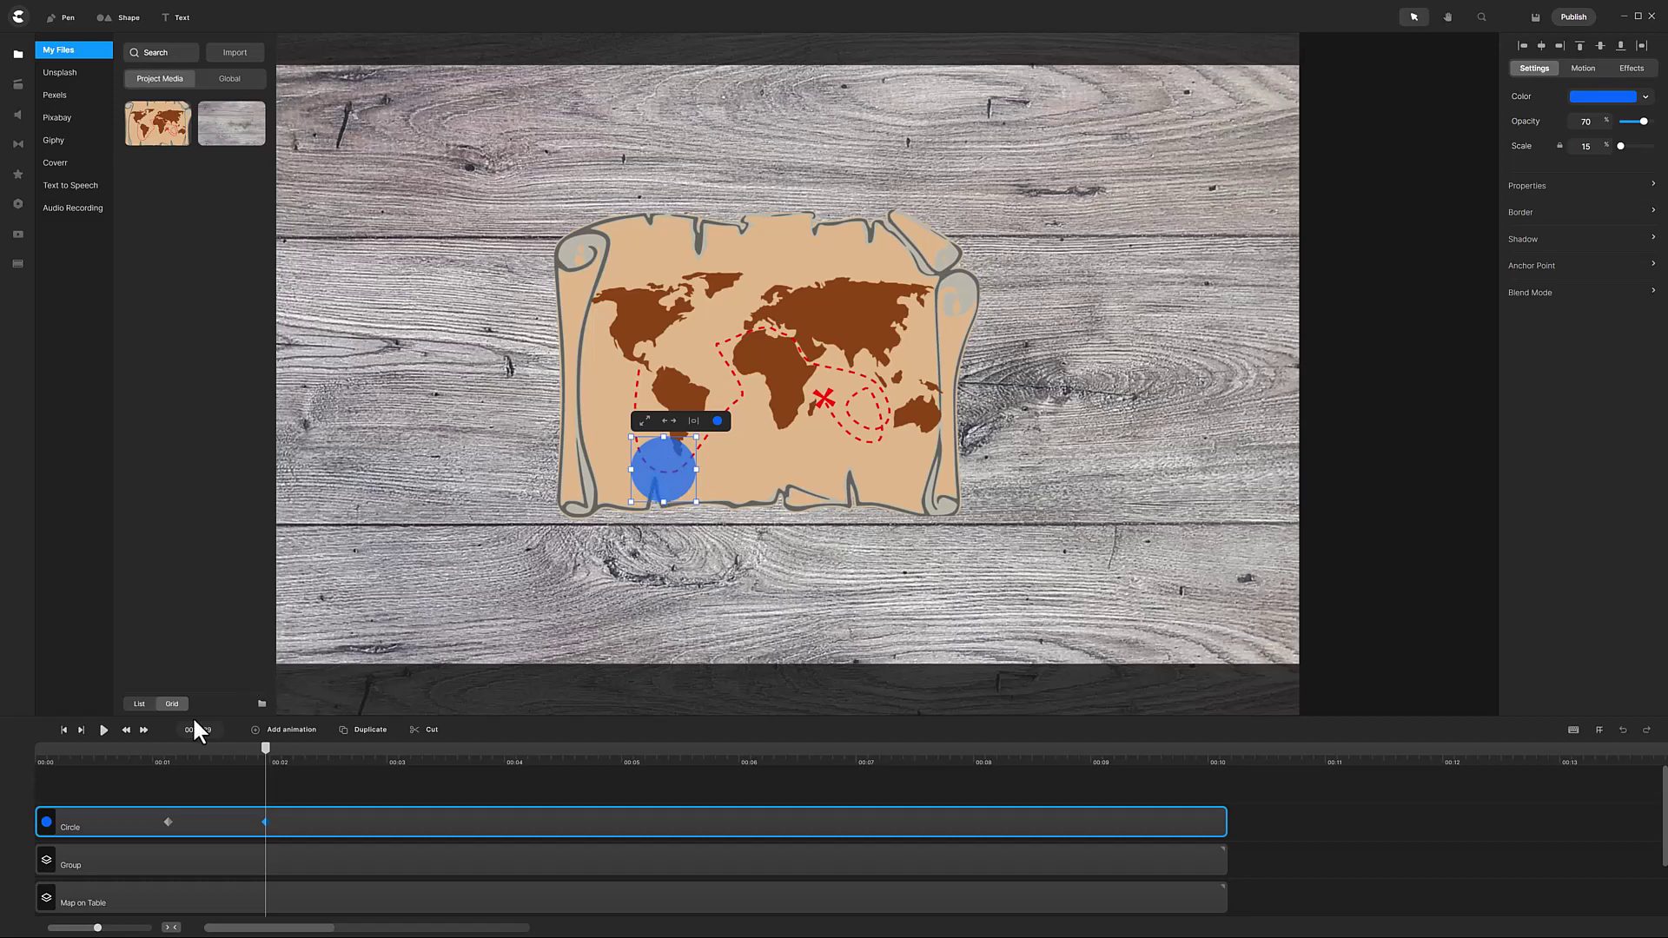
# Step: Add another position animation that moves the circle up the route onto Africa
pyautogui.click(145, 730)
pyautogui.click(145, 730)
pyautogui.click(272, 732)
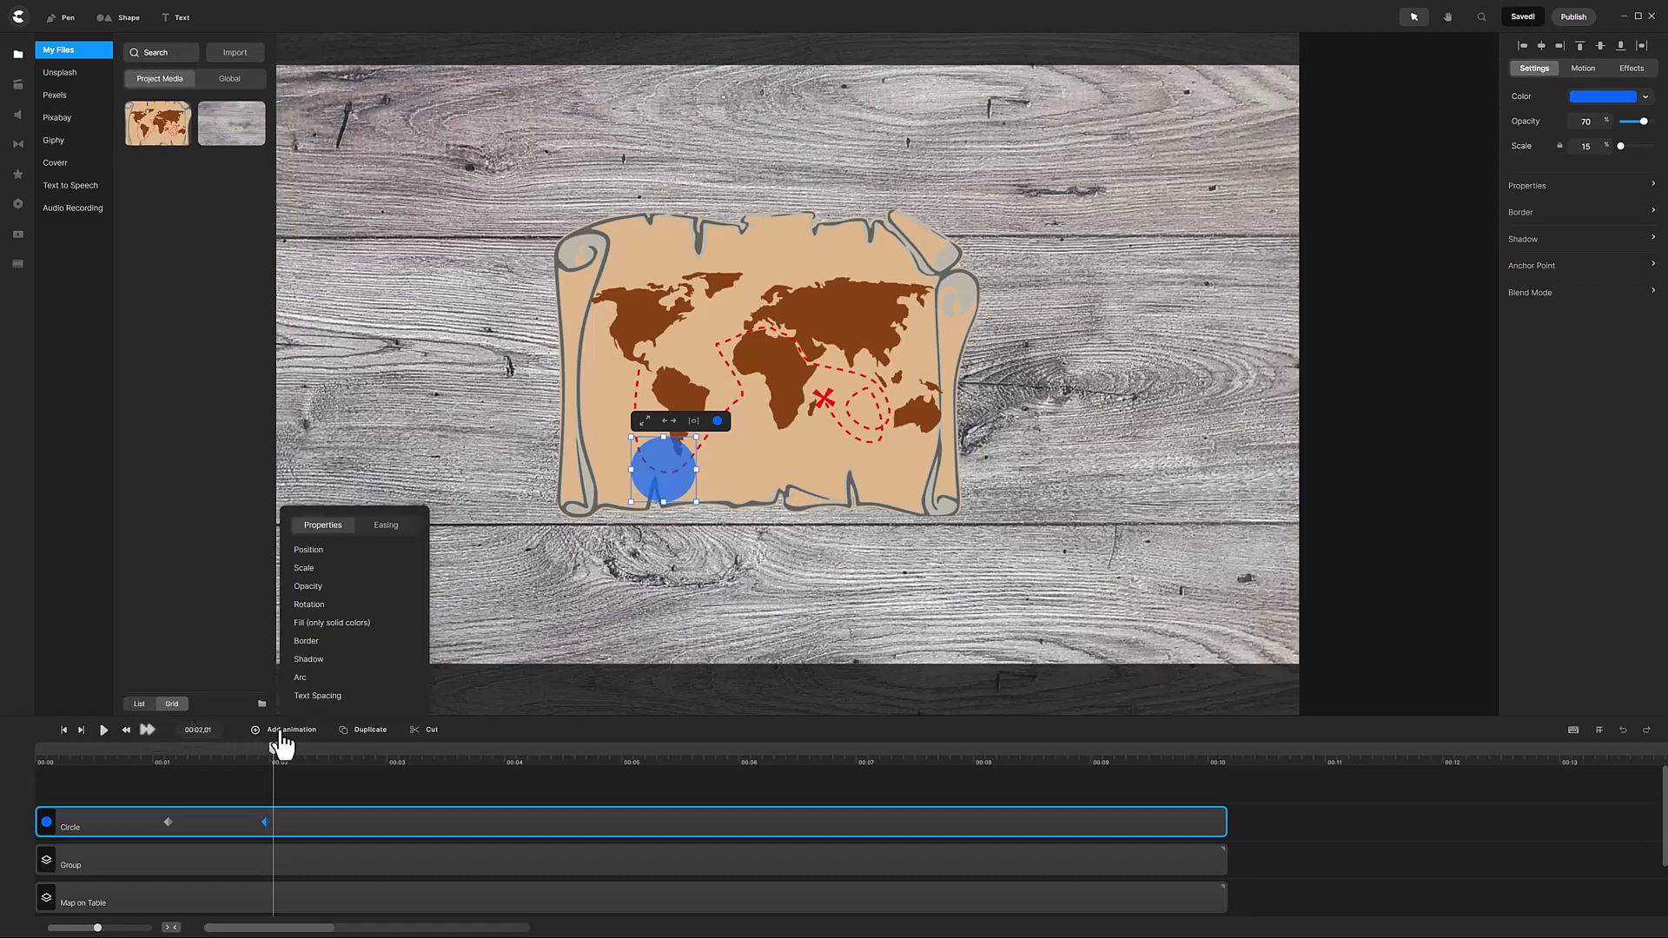
pyautogui.click(323, 563)
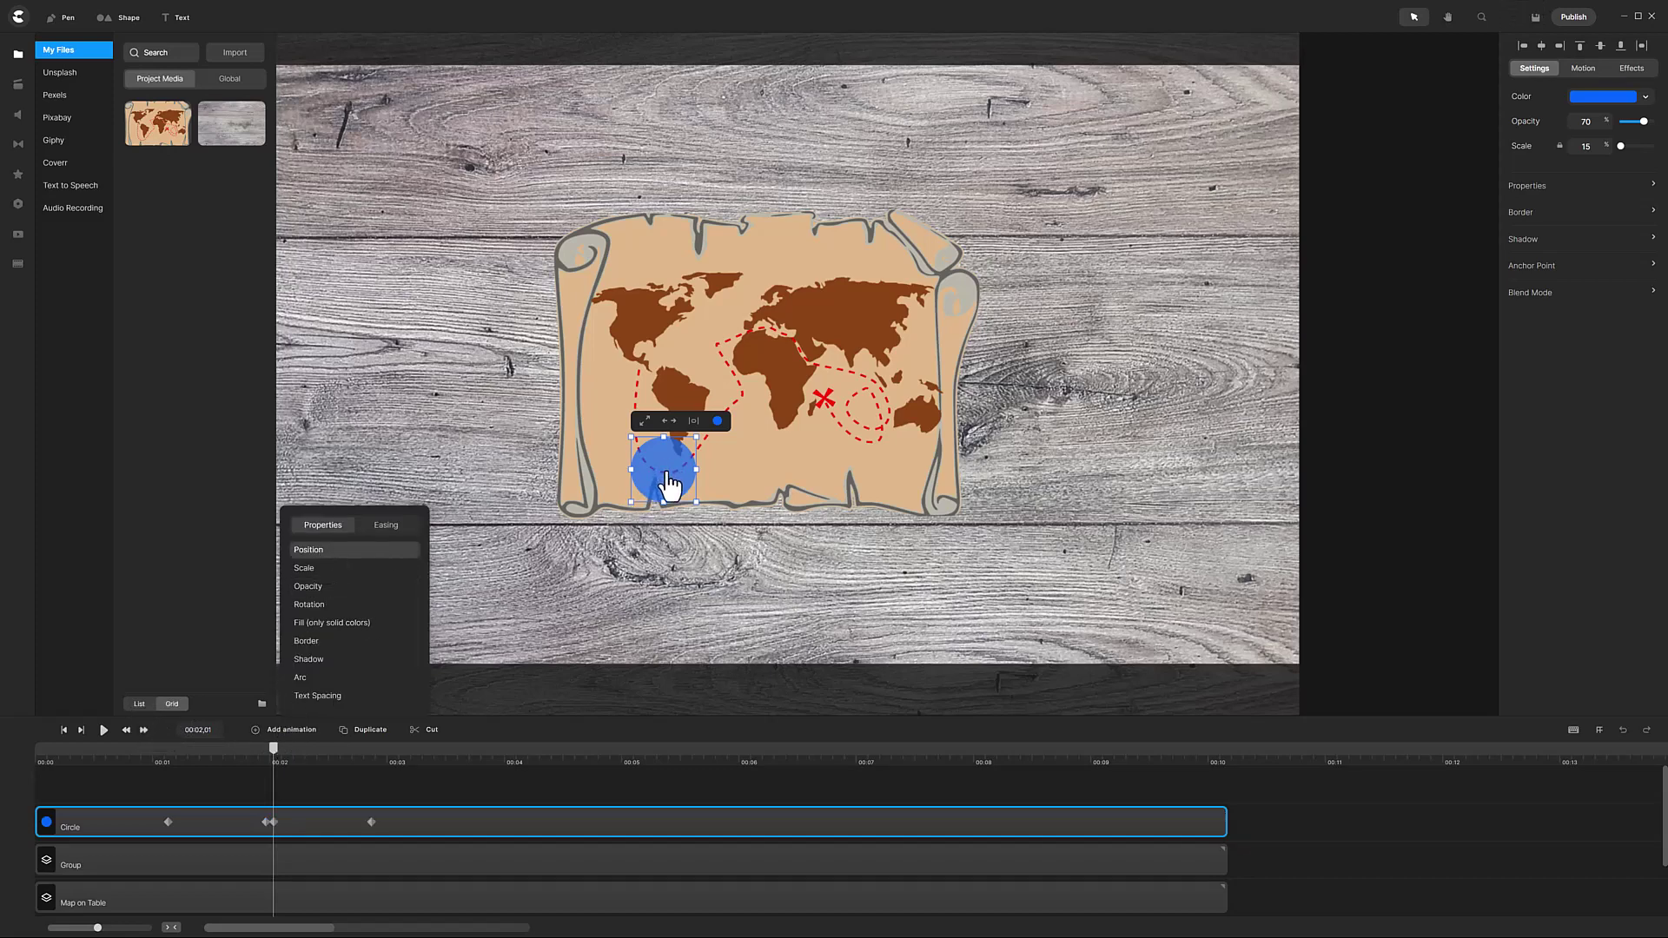
pyautogui.click(372, 821)
pyautogui.moveTo(685, 456); pyautogui.dragTo(745, 388)
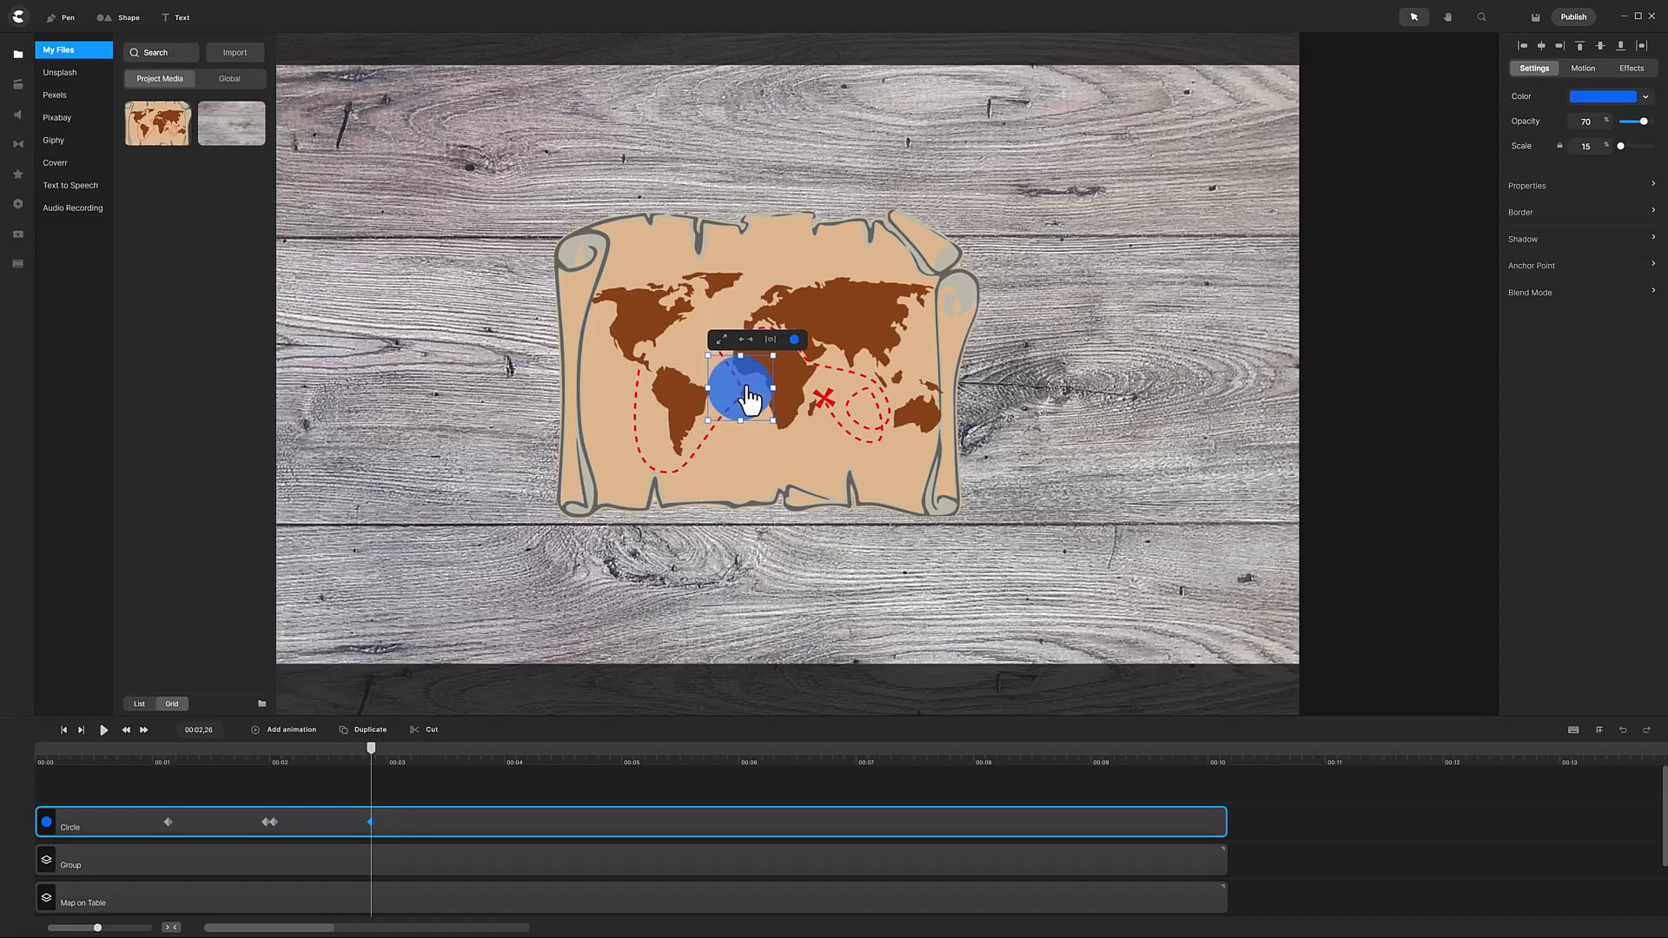
# Step: Add a shorter position move taking the circle up the route toward Europe
pyautogui.click(144, 731)
pyautogui.click(144, 731)
pyautogui.click(297, 733)
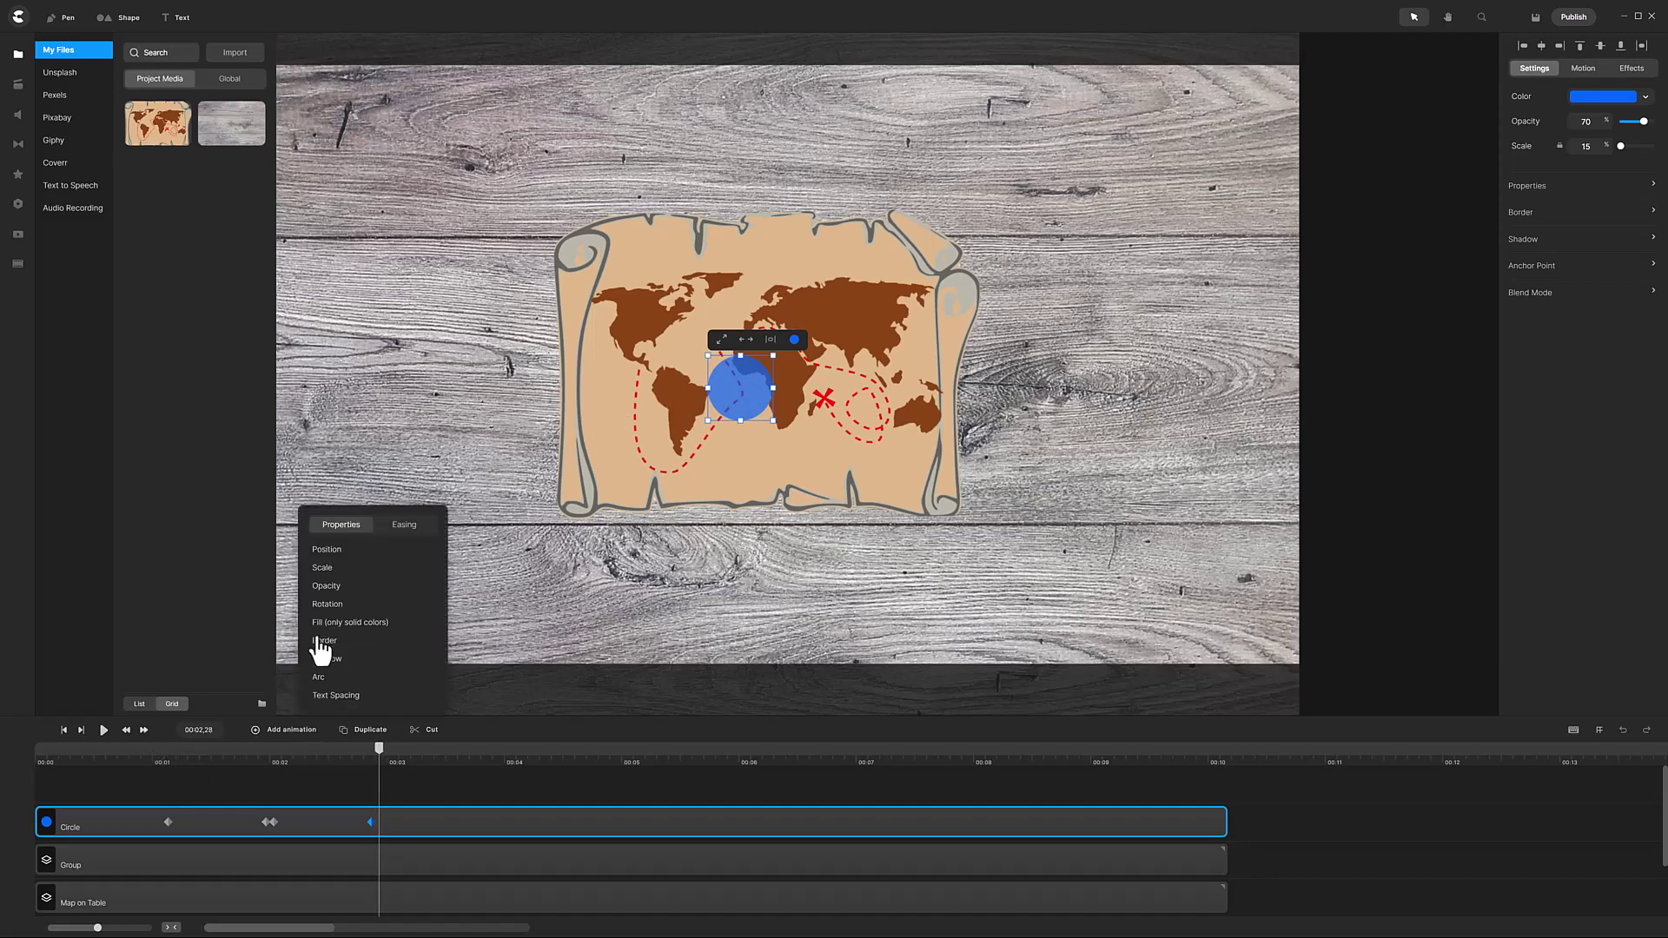
pyautogui.click(336, 552)
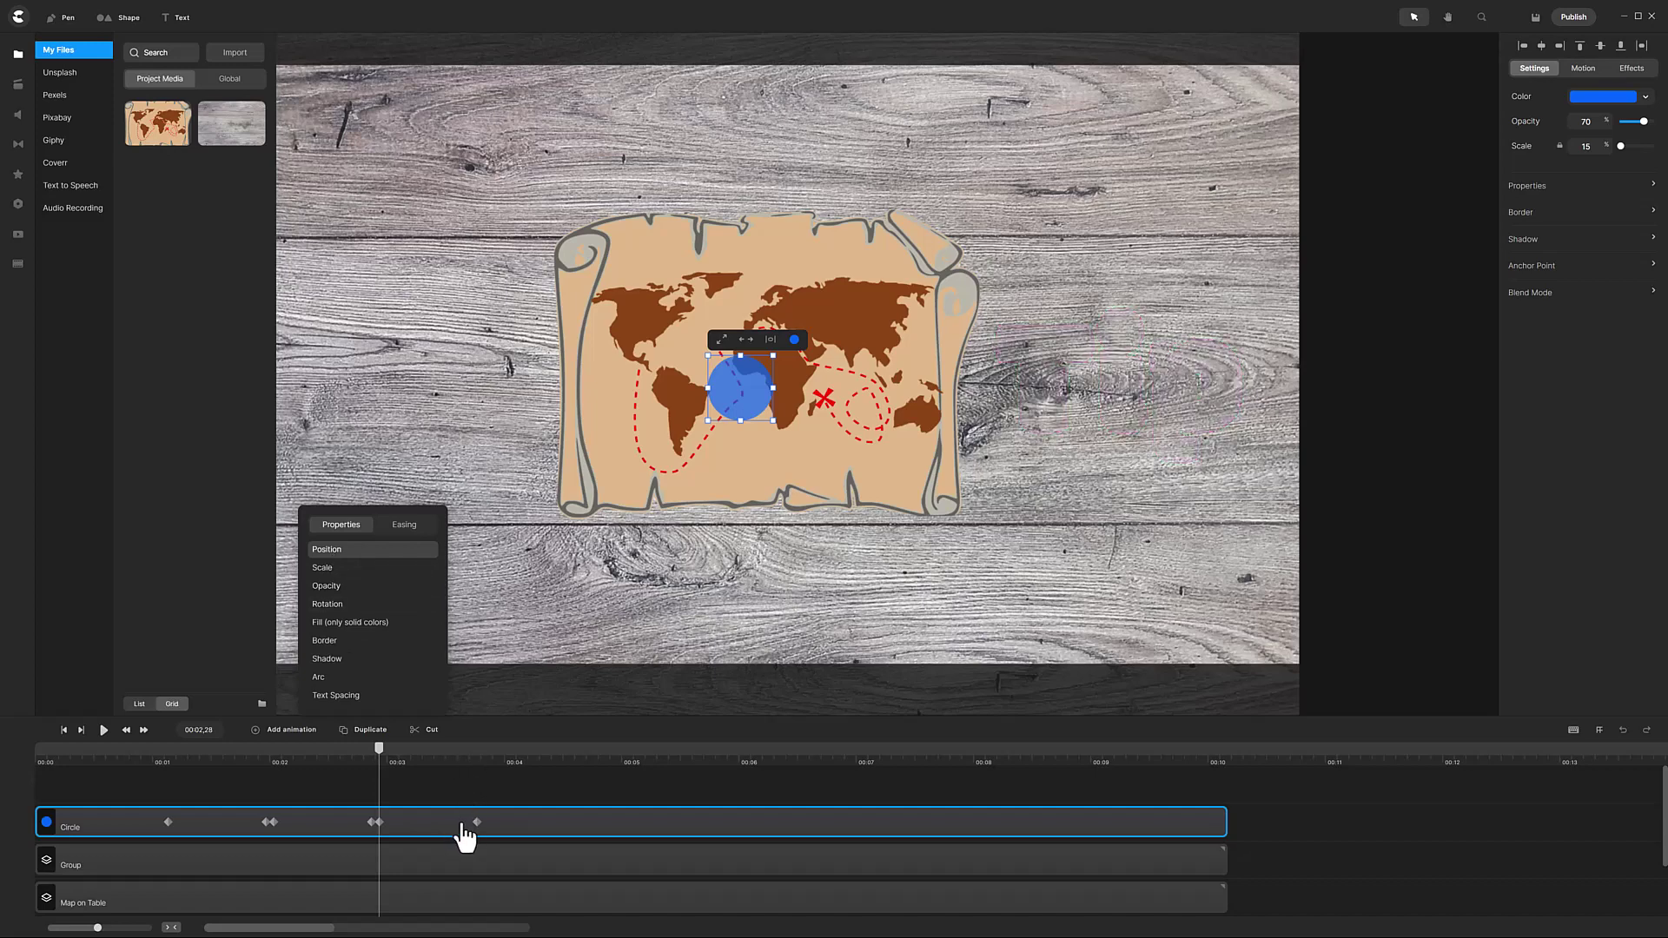
pyautogui.moveTo(477, 824); pyautogui.dragTo(426, 822)
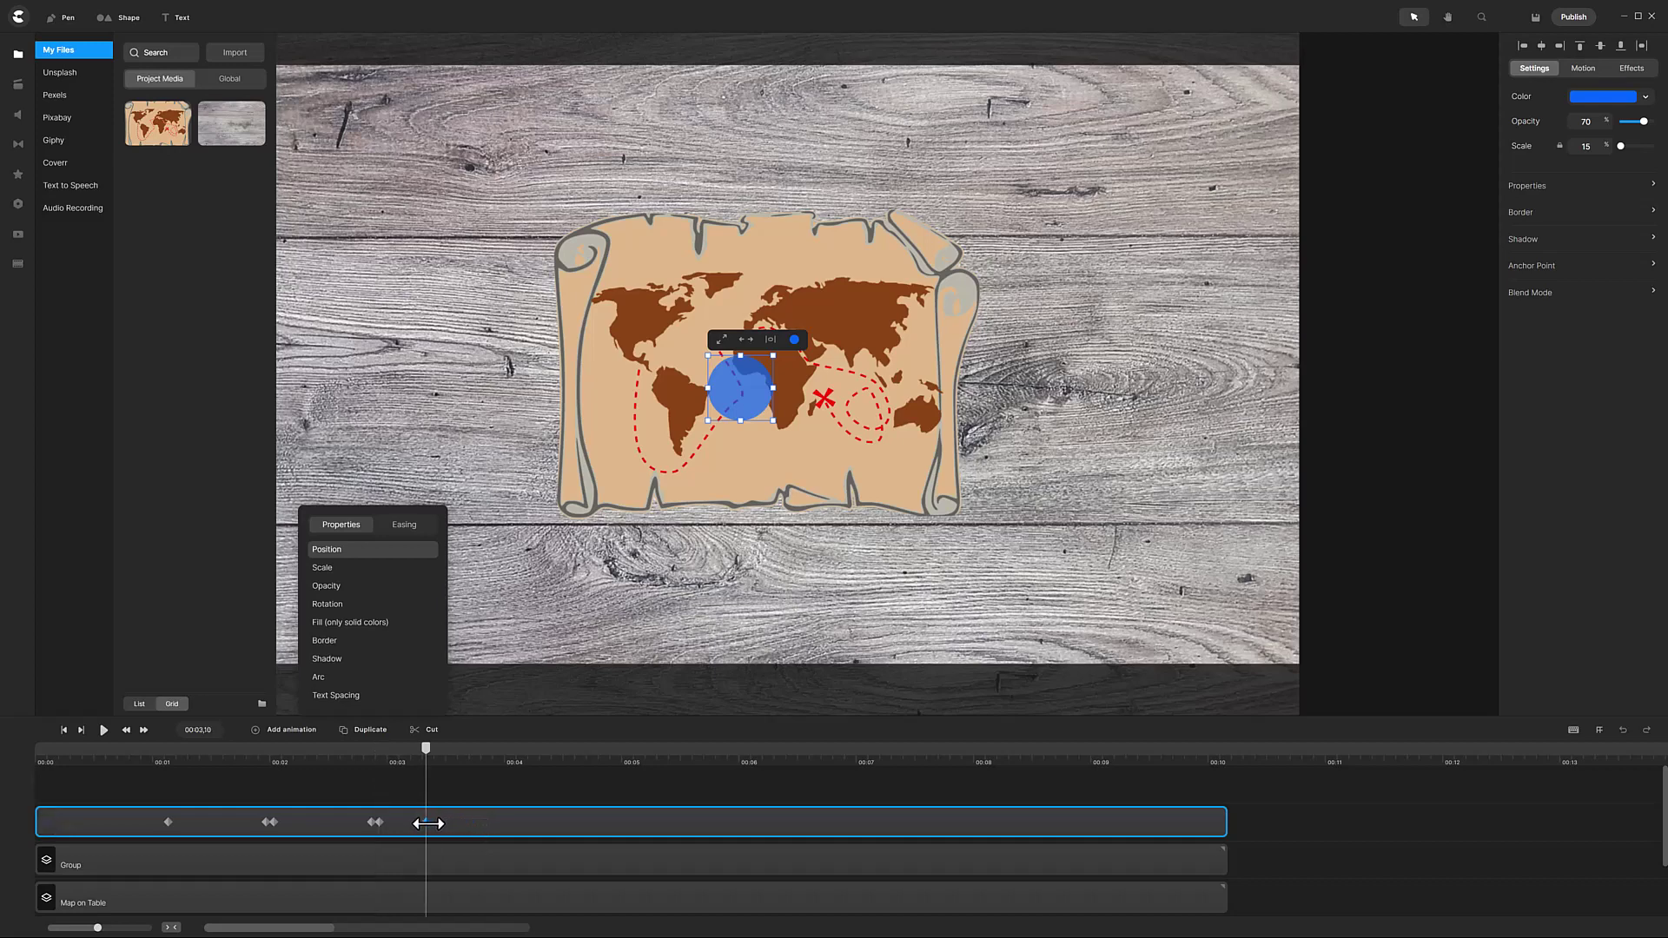
pyautogui.moveTo(745, 405); pyautogui.dragTo(722, 349)
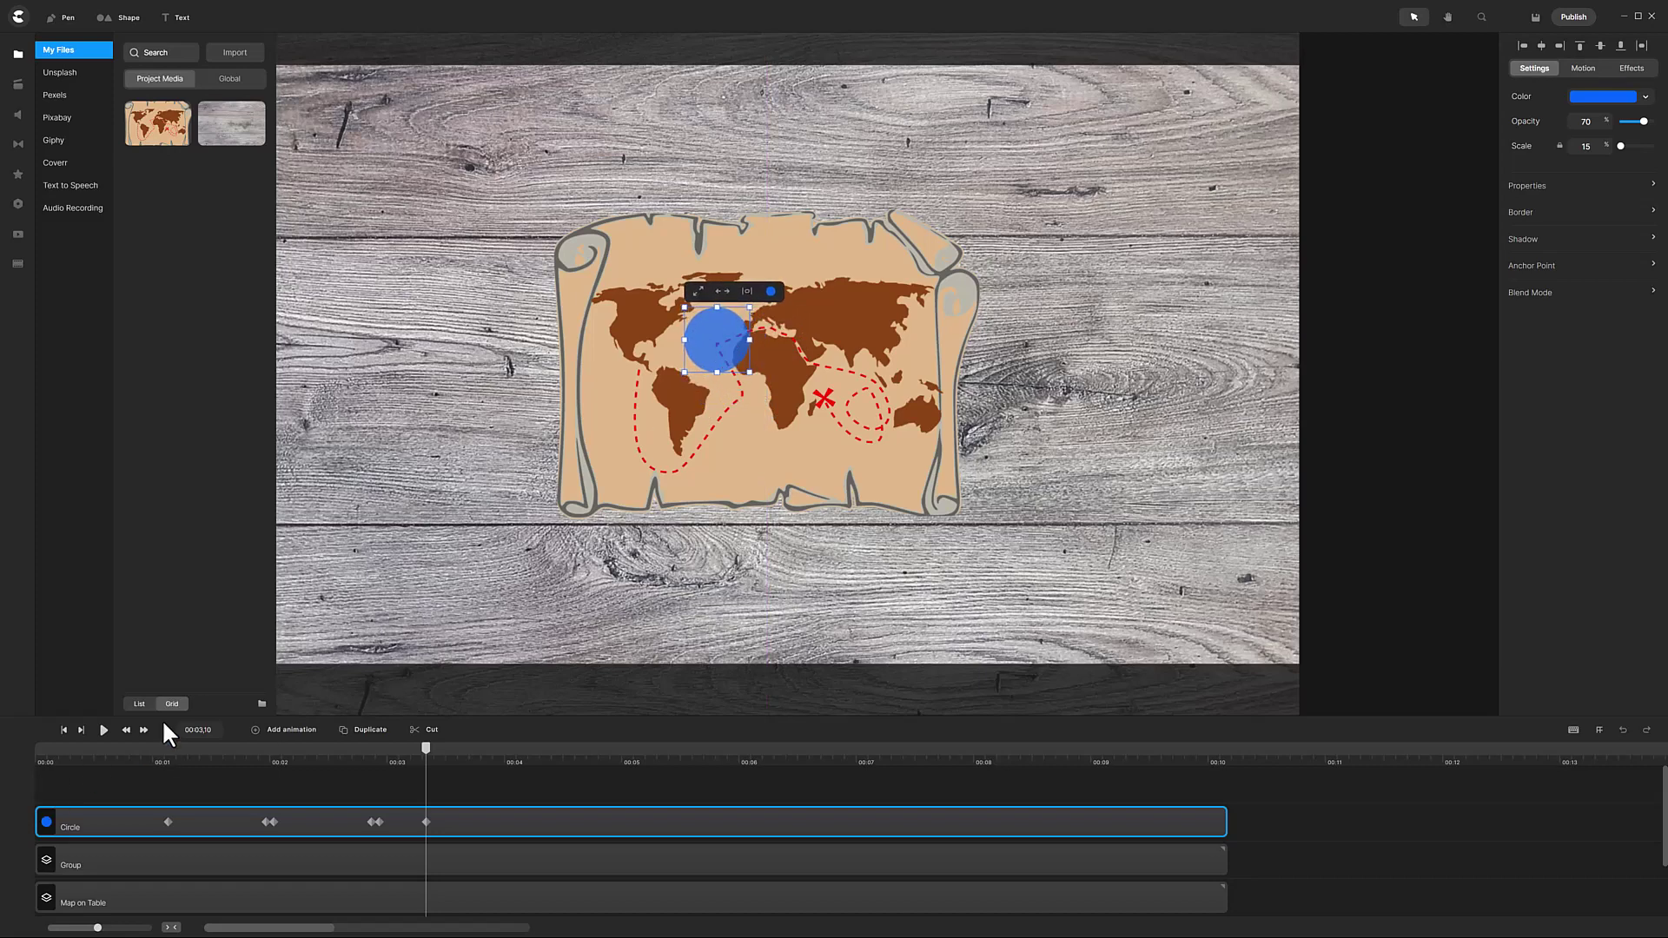
# Step: Pull the newest keyframe earlier and add a position keyframe moving the circle further along
pyautogui.click(143, 732)
pyautogui.click(143, 732)
pyautogui.click(278, 732)
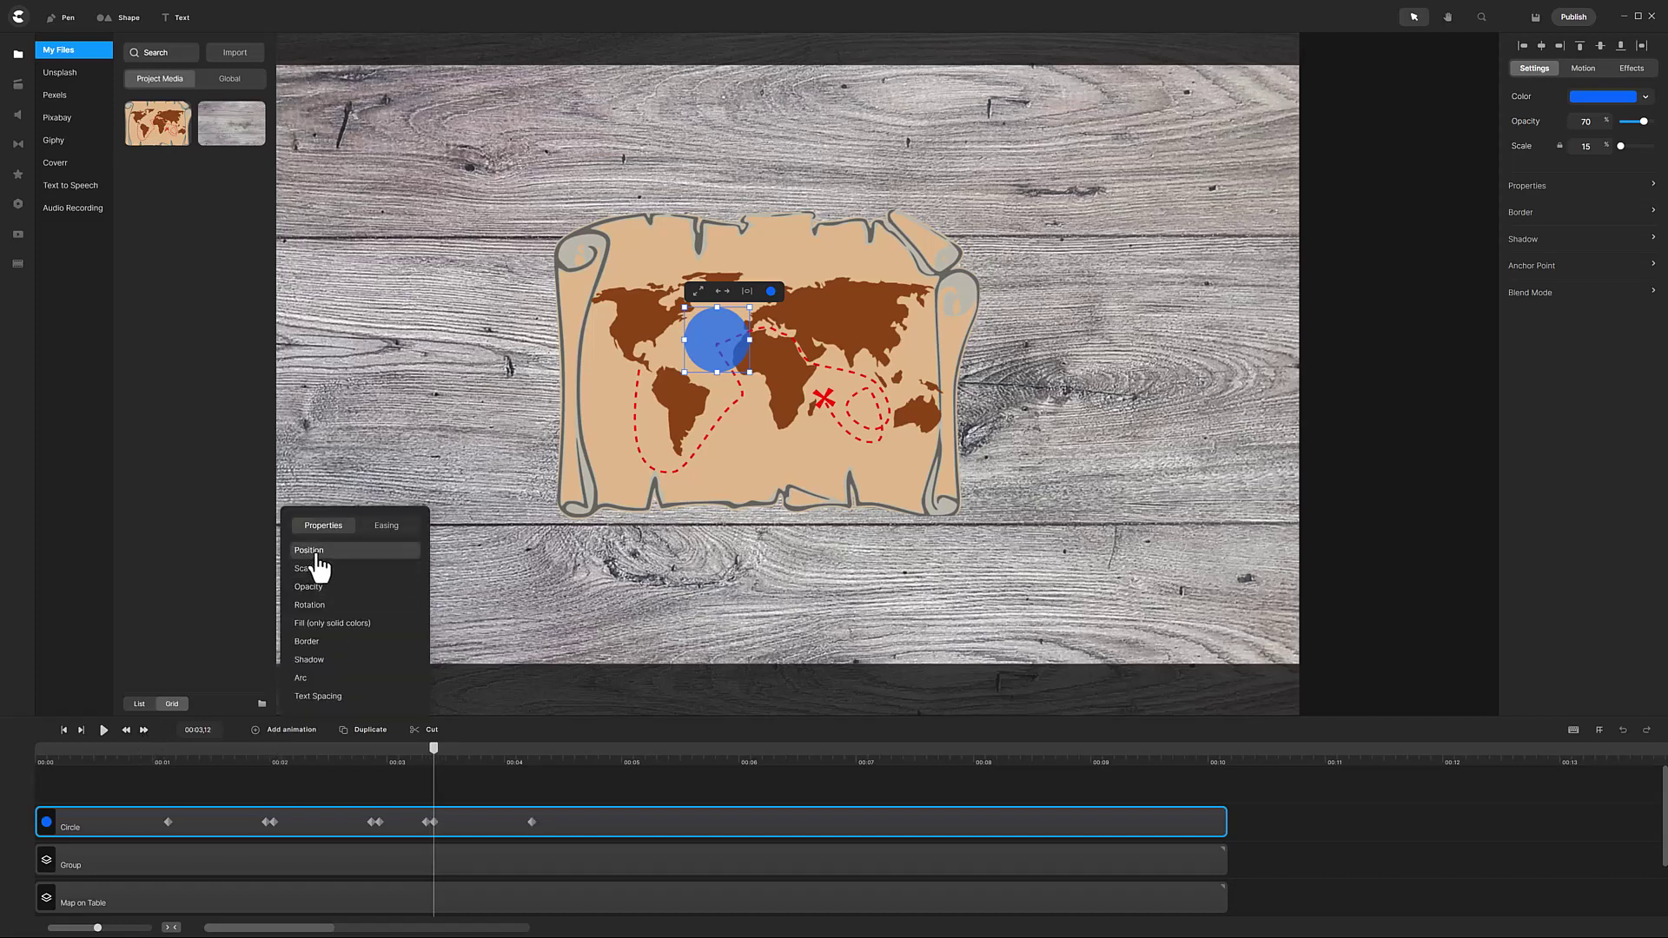
pyautogui.moveTo(532, 822); pyautogui.dragTo(476, 821)
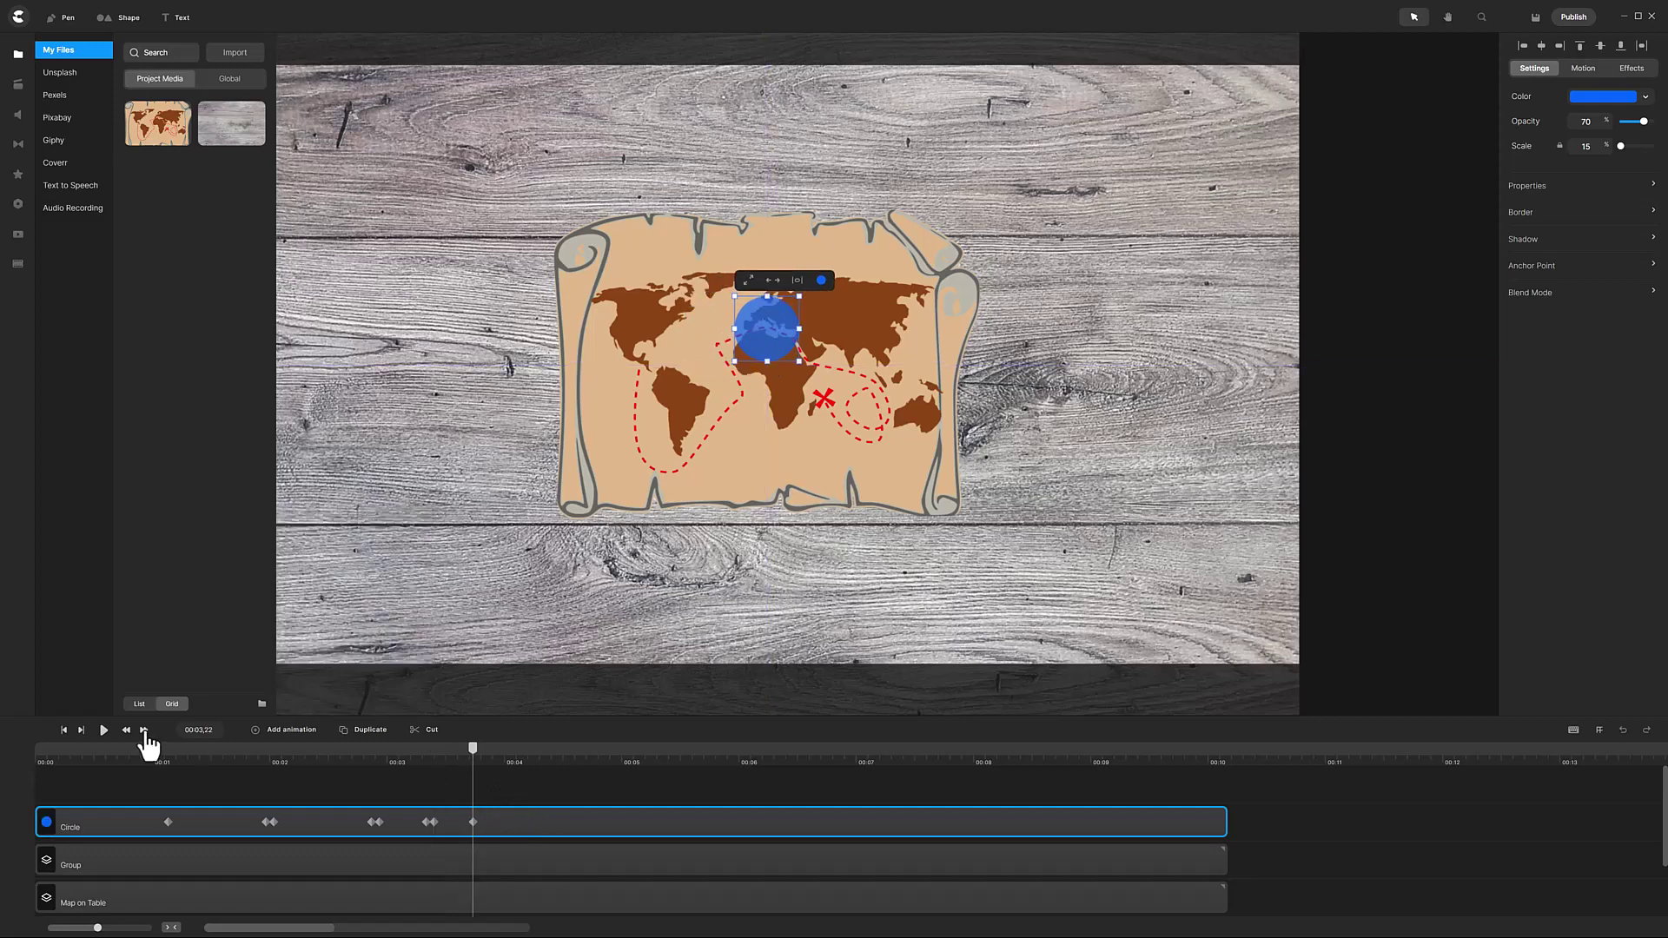
pyautogui.click(278, 731)
pyautogui.click(322, 552)
pyautogui.moveTo(775, 341); pyautogui.dragTo(880, 438)
# Step: Add position keyframes down the dashed loop, end the circle on the red X, and rewind
pyautogui.click(294, 732)
pyautogui.click(331, 552)
pyautogui.click(294, 732)
pyautogui.click(330, 553)
pyautogui.click(294, 732)
pyautogui.click(331, 554)
pyautogui.moveTo(793, 822); pyautogui.dragTo(763, 822)
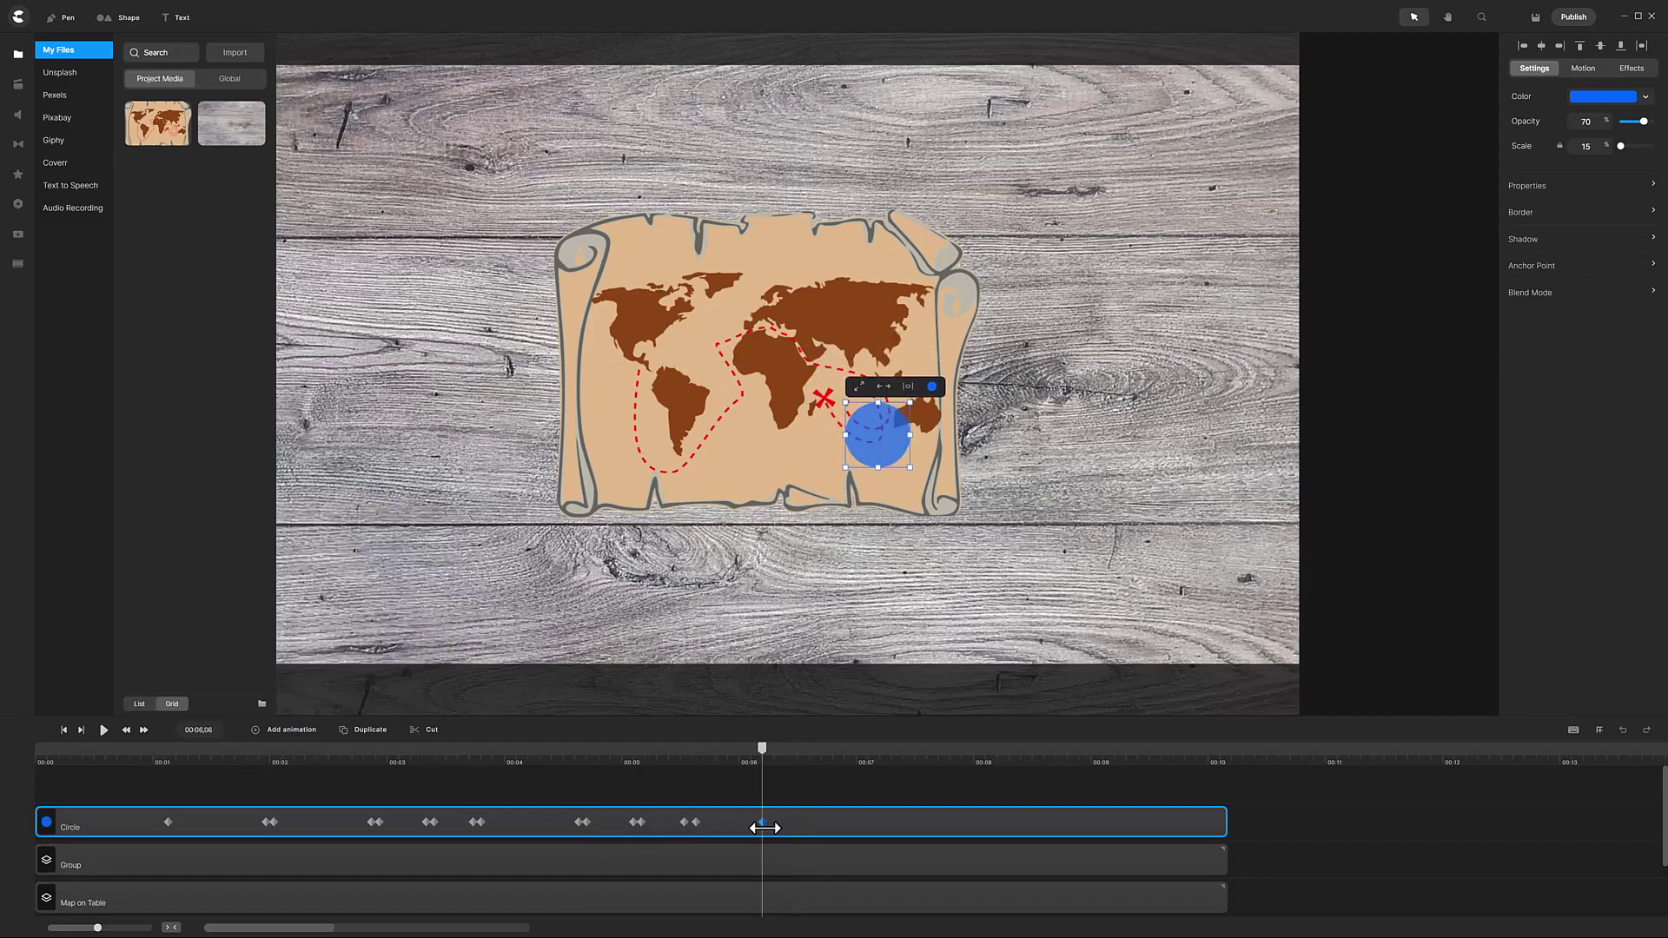
pyautogui.click(280, 731)
pyautogui.click(330, 553)
pyautogui.moveTo(881, 435); pyautogui.dragTo(838, 404)
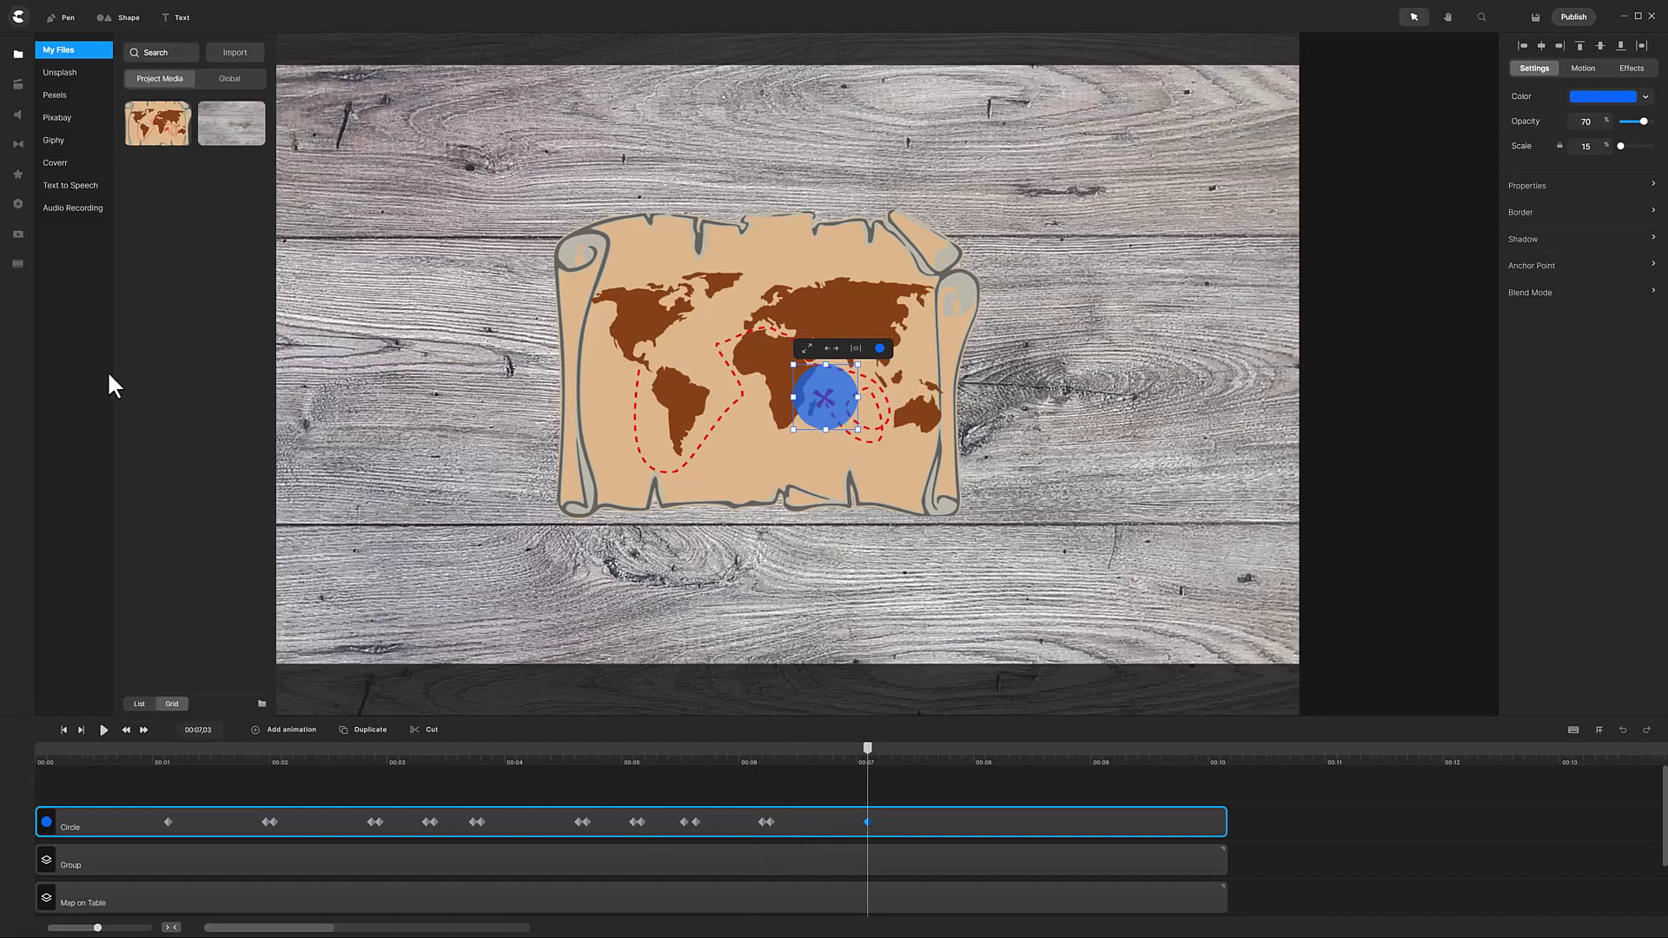
pyautogui.click(64, 730)
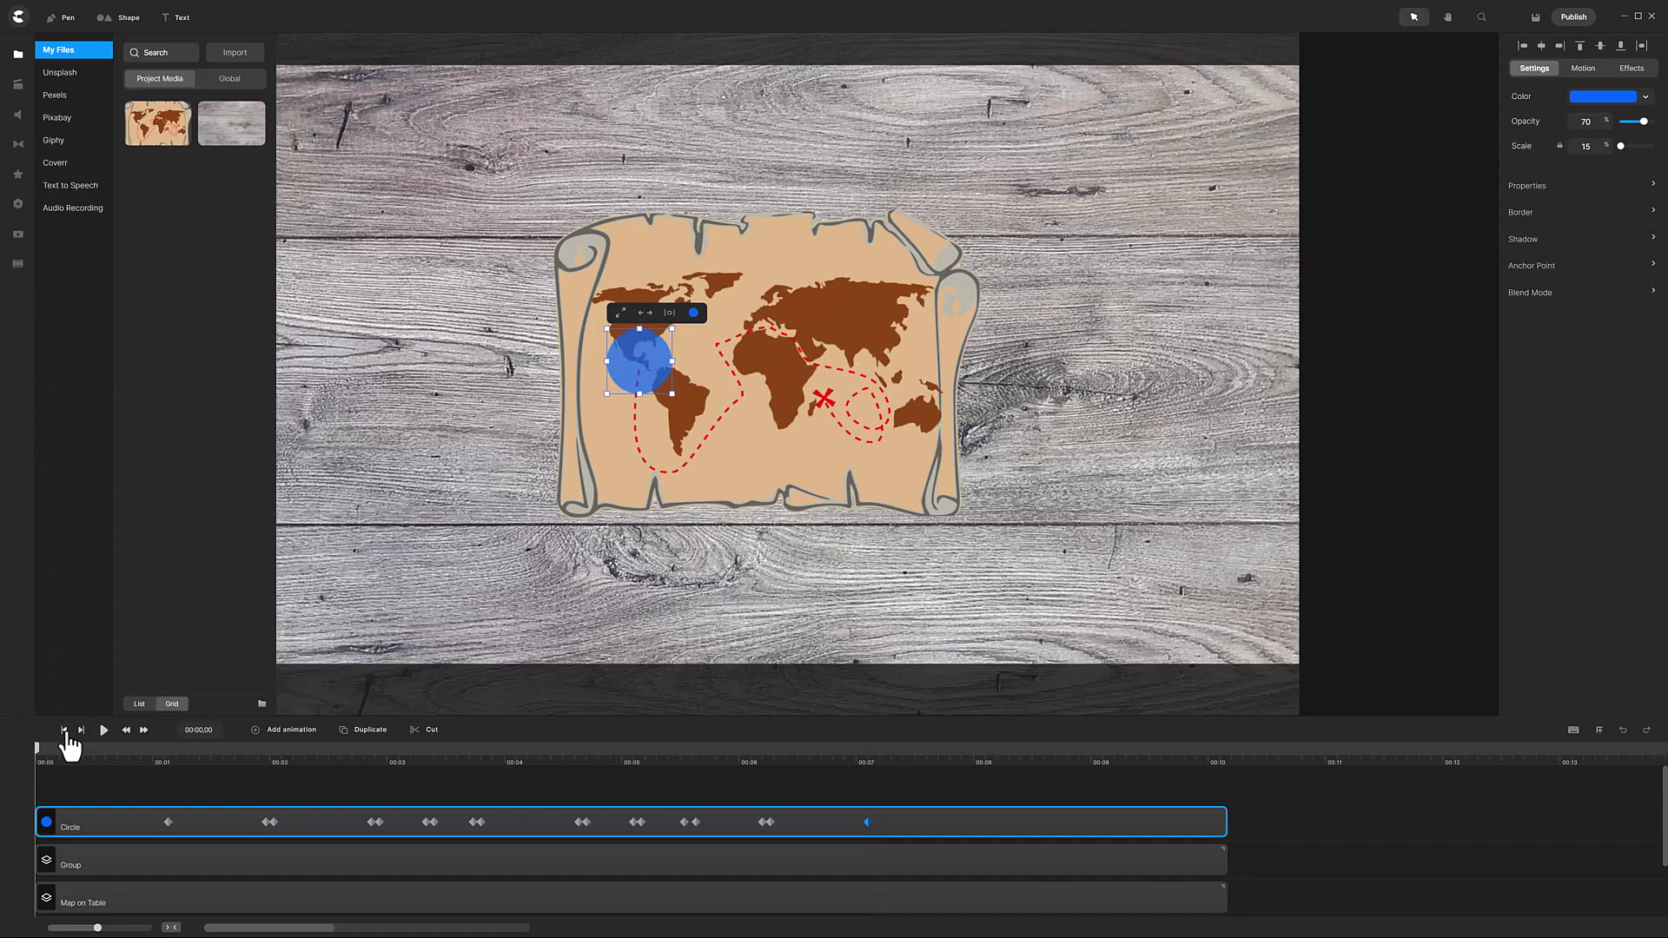
# Step: Search the icon library for 'mag' and add a magnifying-glass icon to the canvas
pyautogui.click(19, 85)
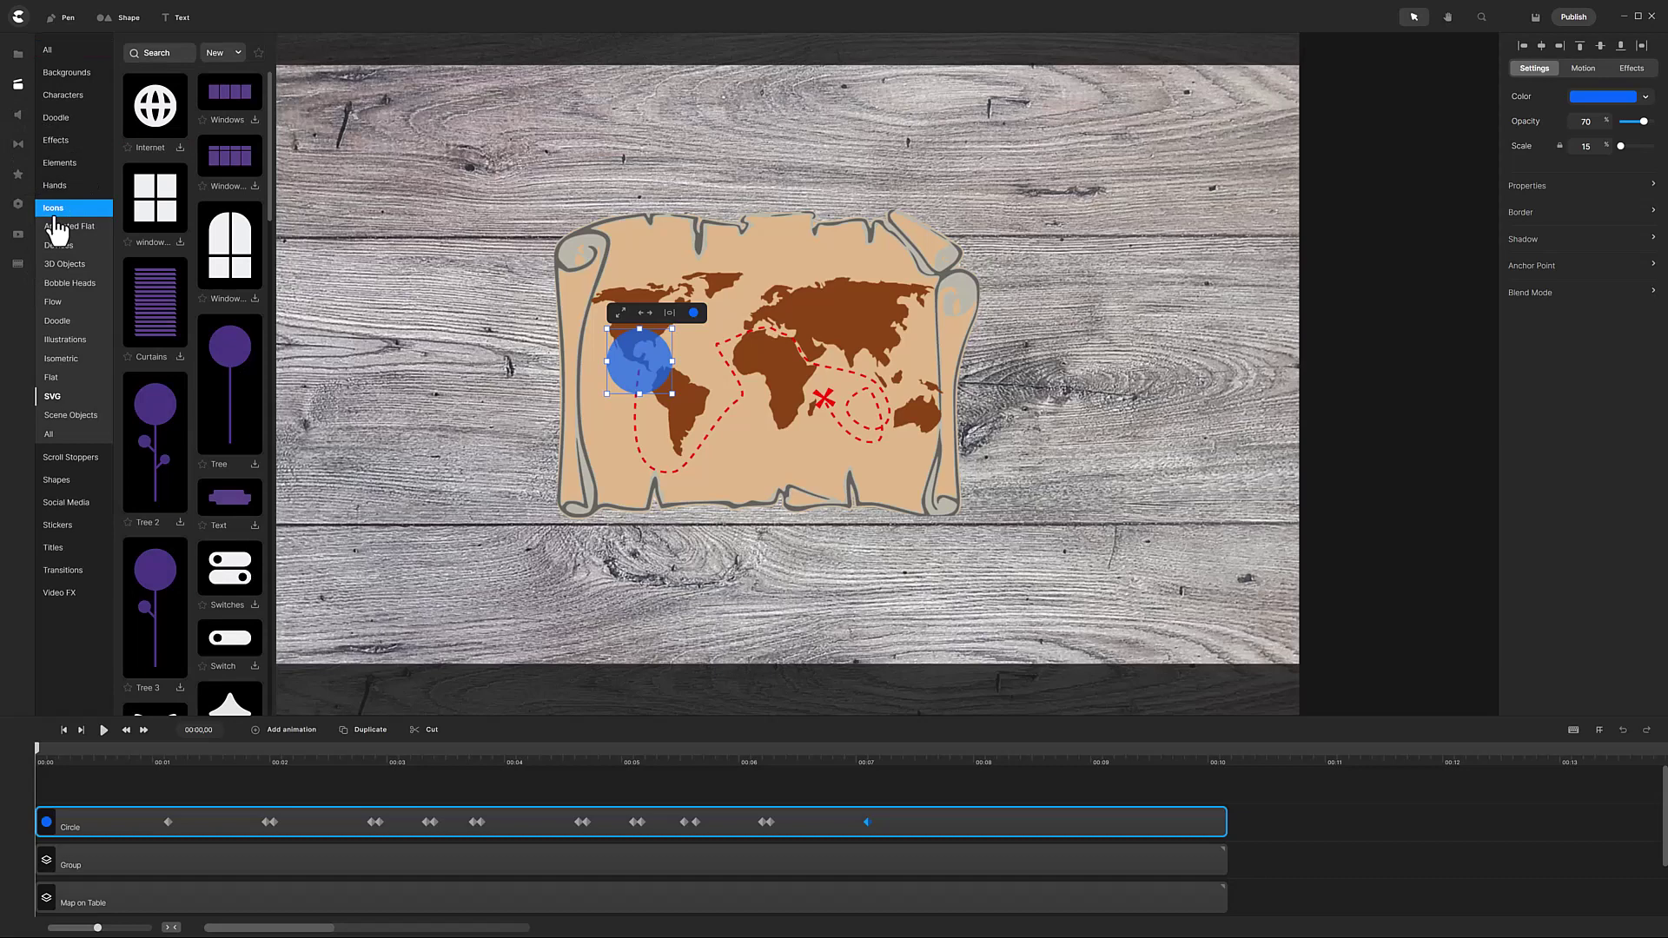
pyautogui.click(50, 436)
pyautogui.click(174, 52)
pyautogui.write('magnif')
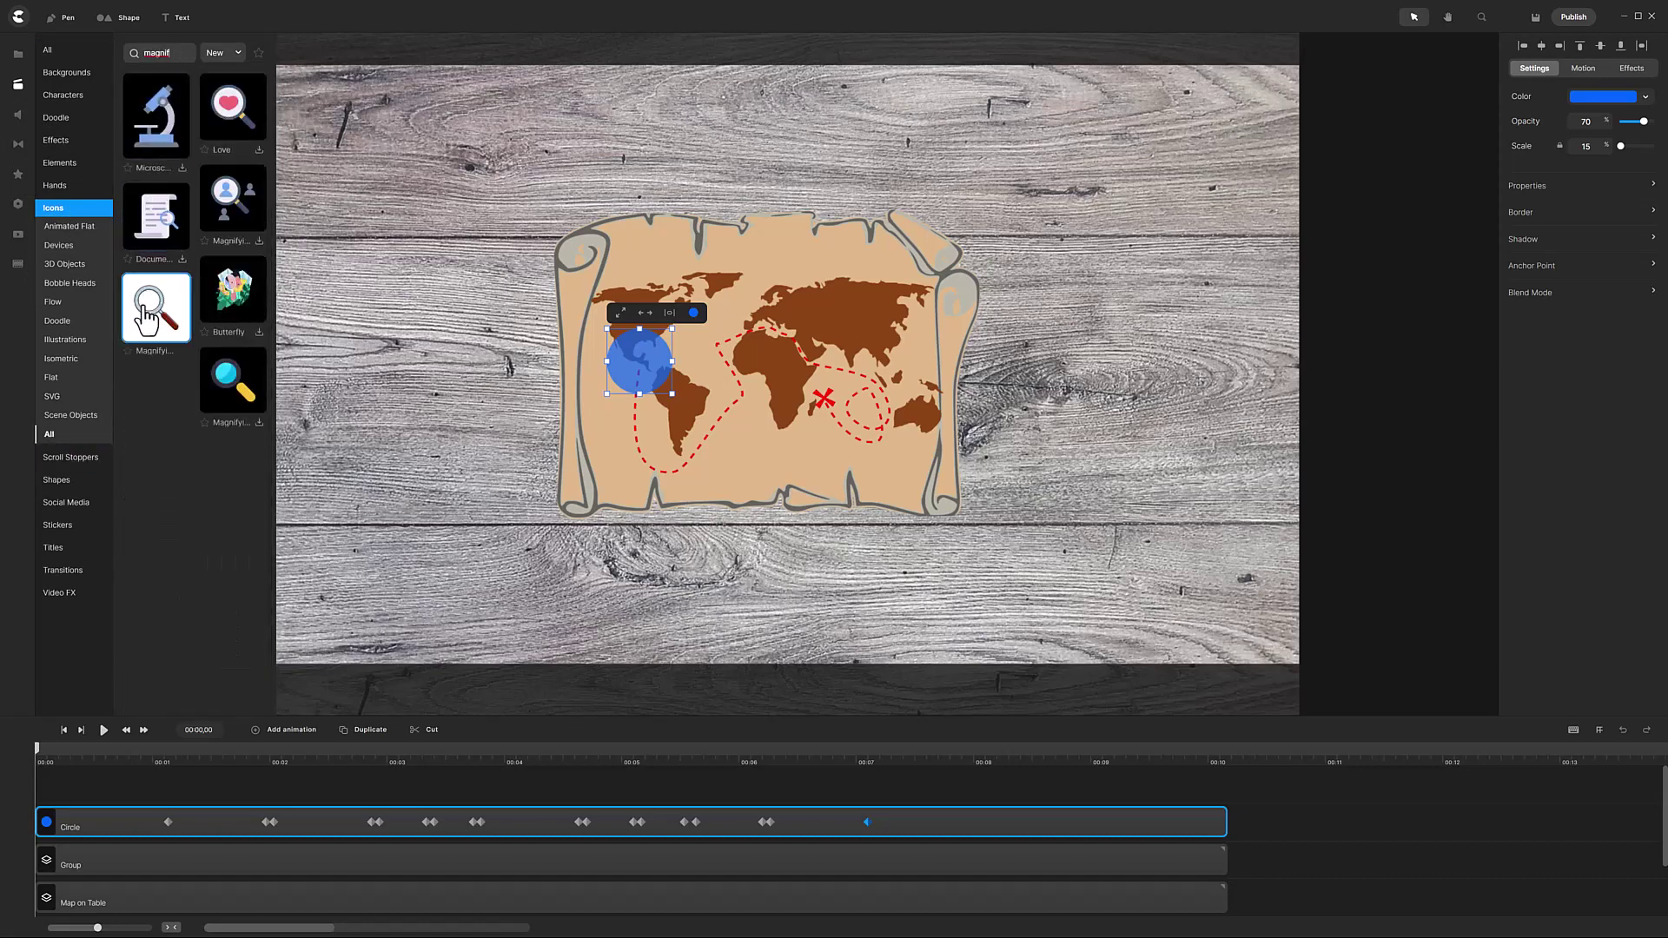
pyautogui.moveTo(154, 306); pyautogui.dragTo(707, 353)
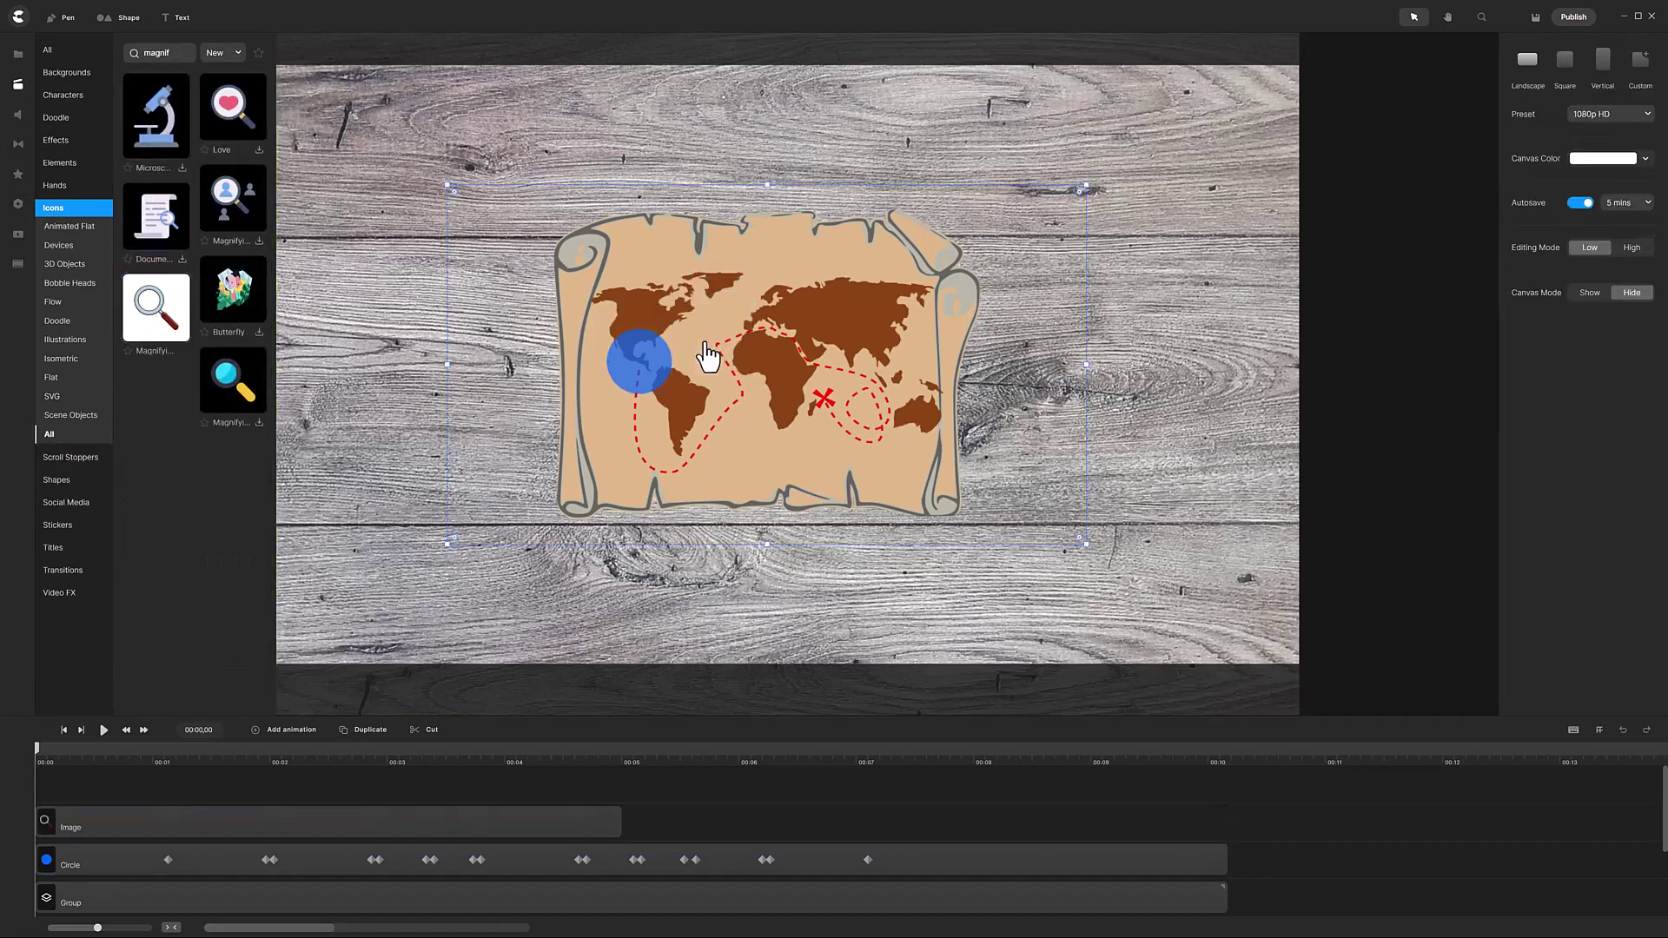
# Step: Scale the magnifier to 27, place it over the blue circle, and extend its clip to 10 seconds
pyautogui.moveTo(1003, 602); pyautogui.dragTo(681, 270)
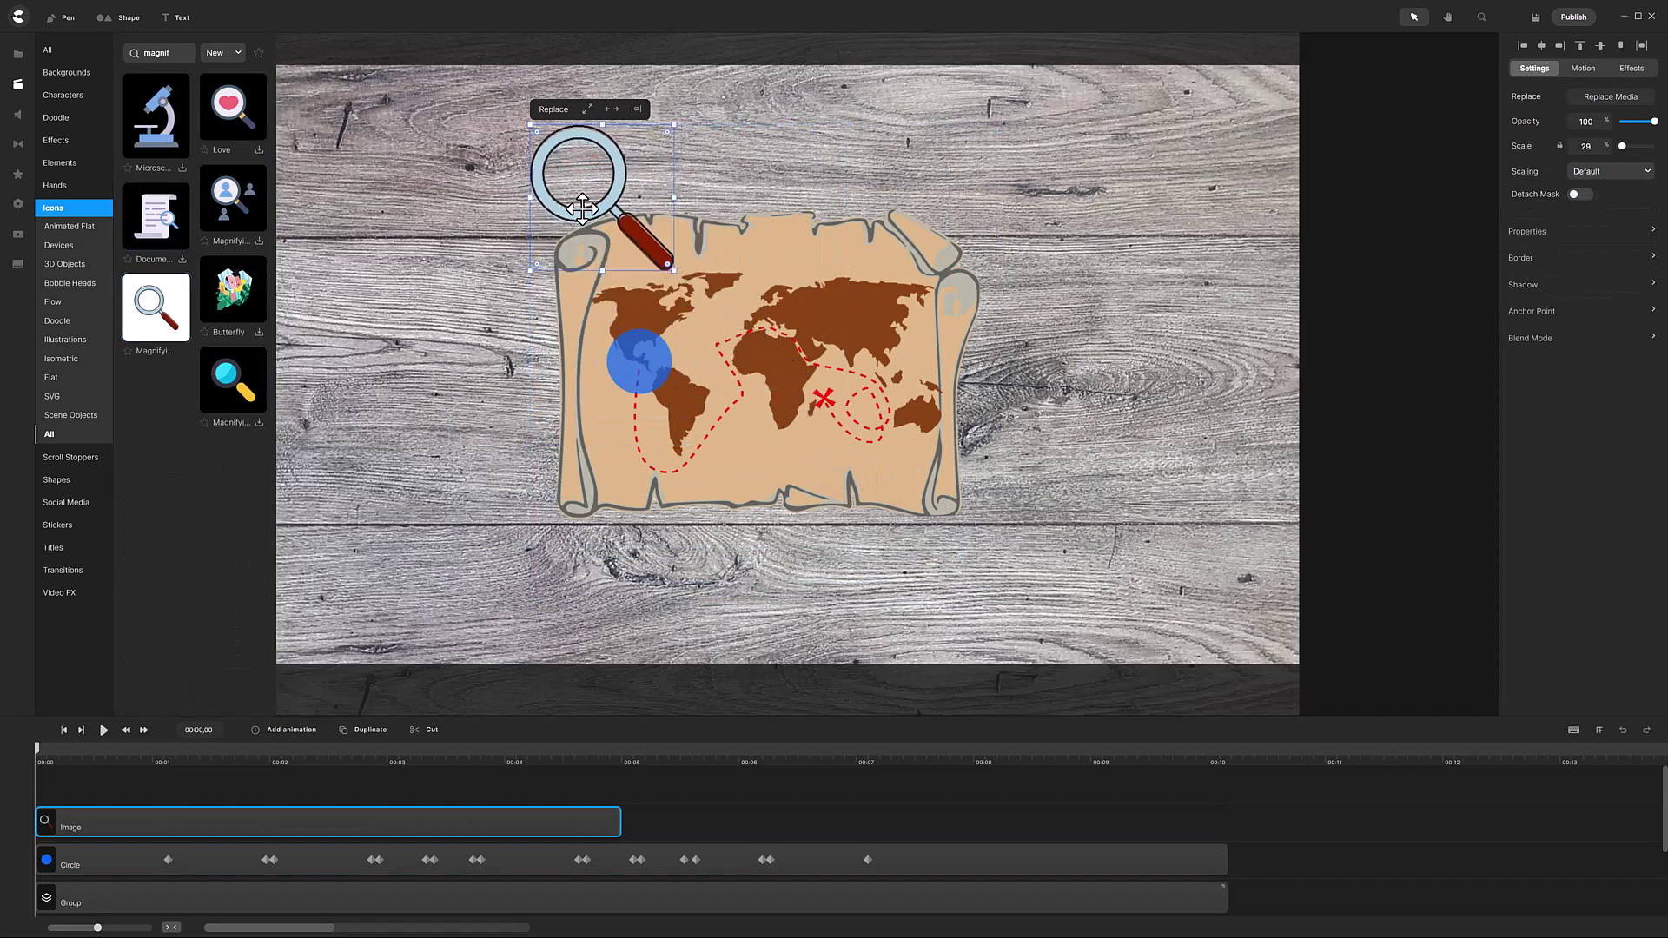
pyautogui.moveTo(581, 206); pyautogui.dragTo(648, 402)
pyautogui.moveTo(740, 467); pyautogui.dragTo(726, 450)
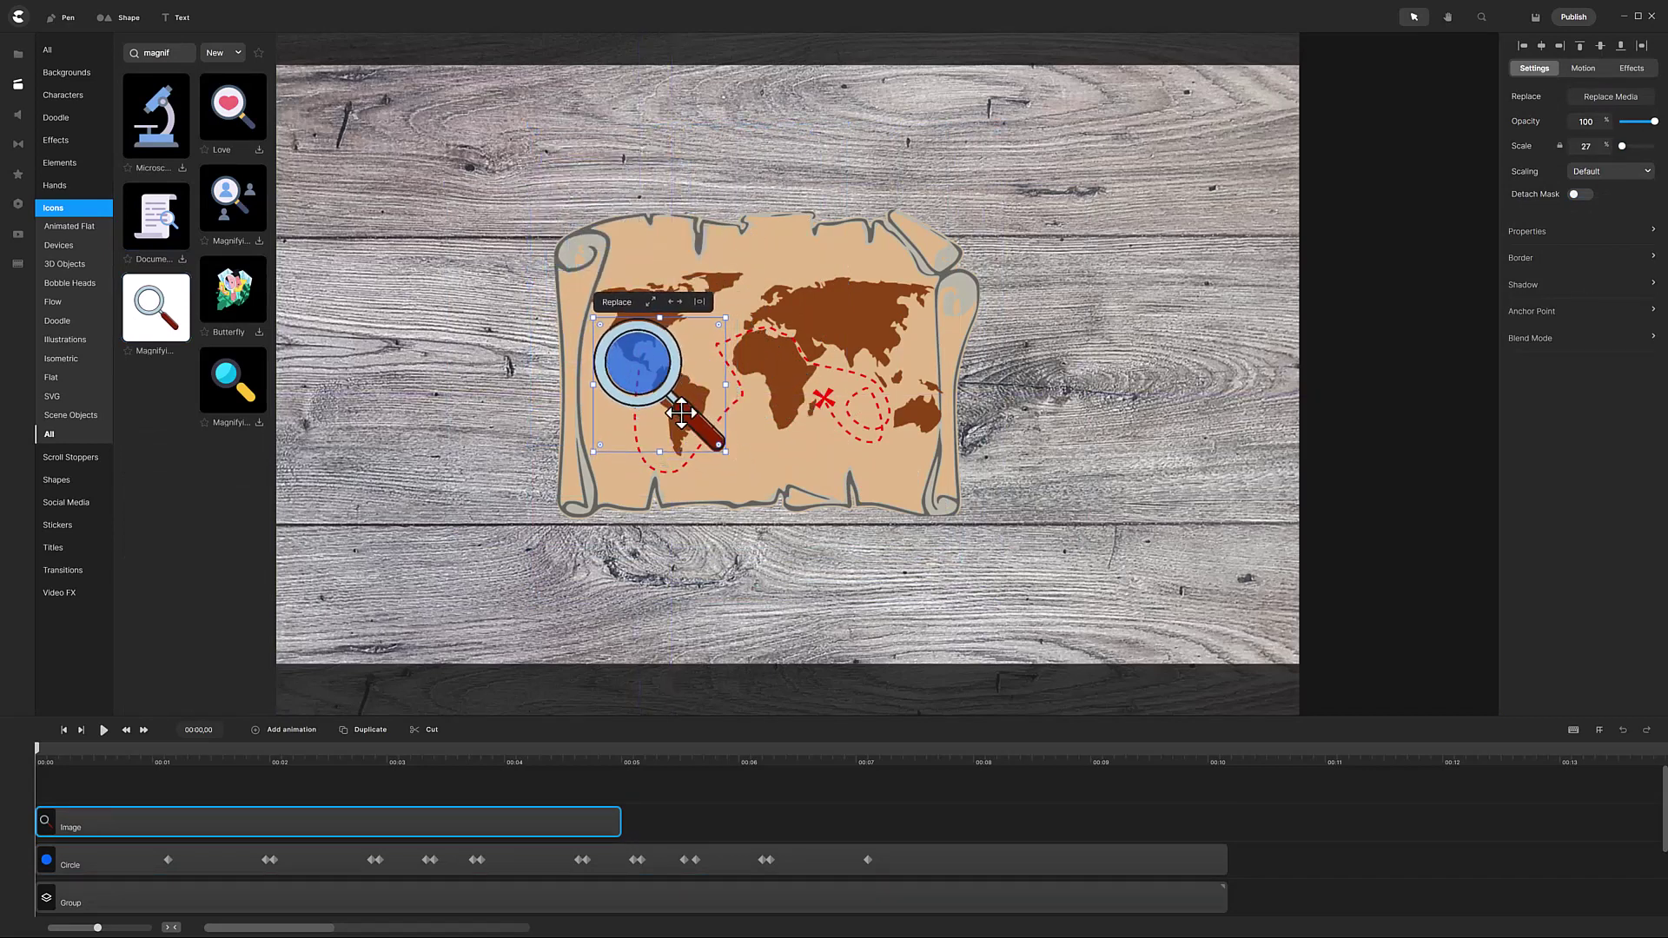
pyautogui.moveTo(672, 397); pyautogui.dragTo(671, 394)
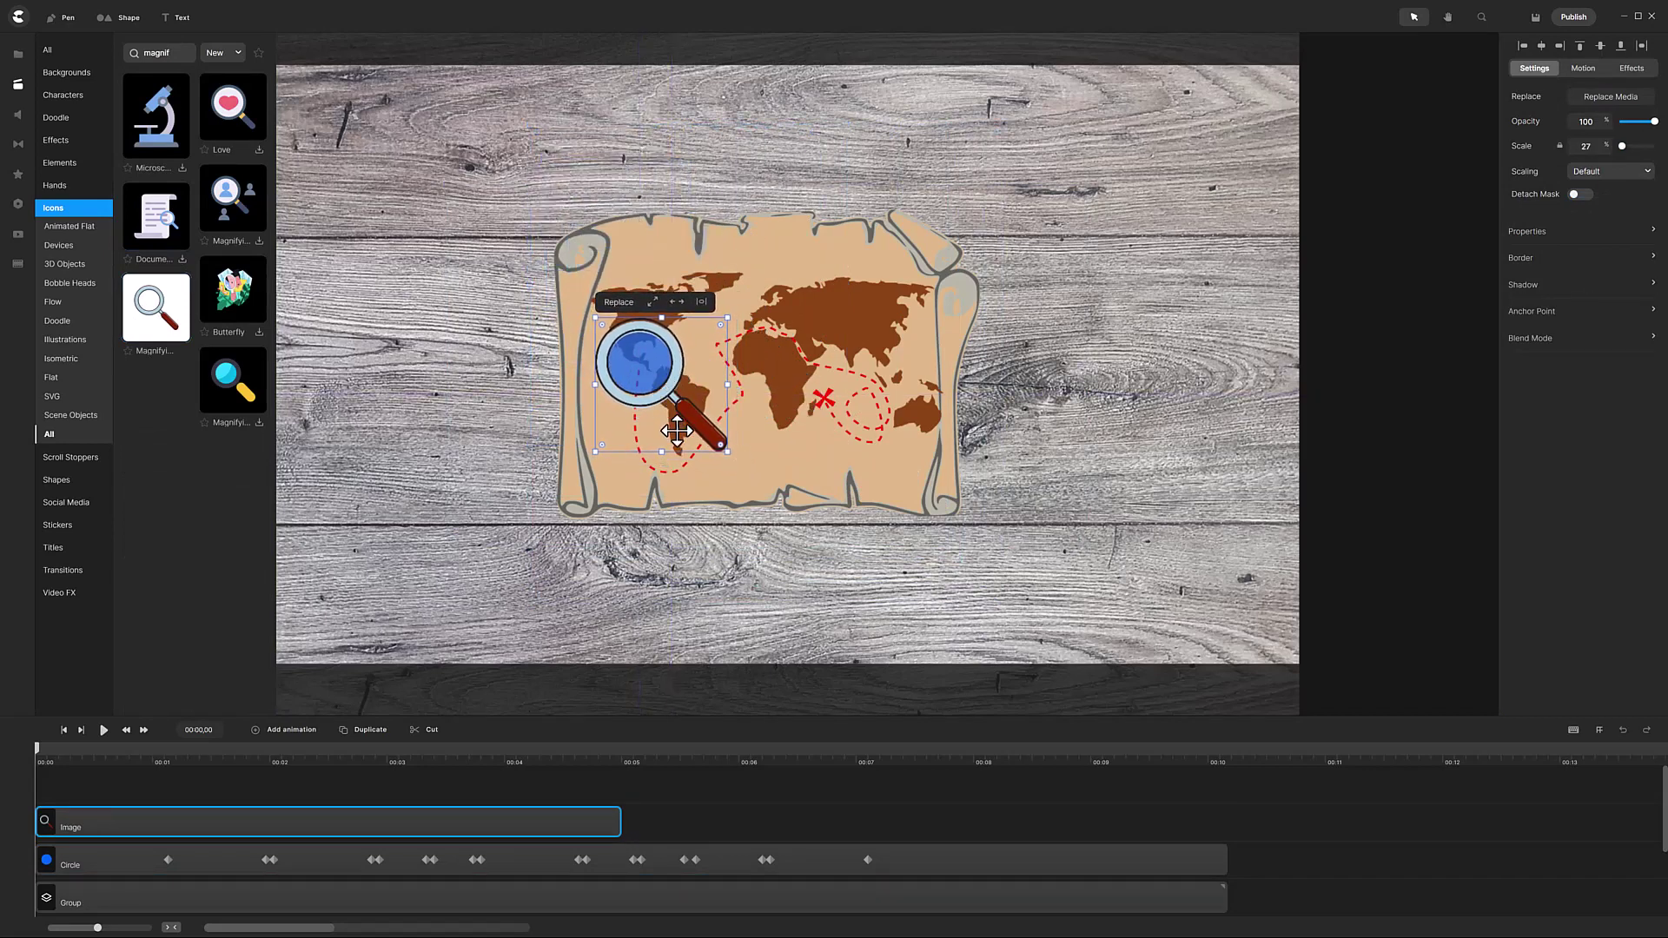
pyautogui.moveTo(624, 825); pyautogui.dragTo(1220, 827)
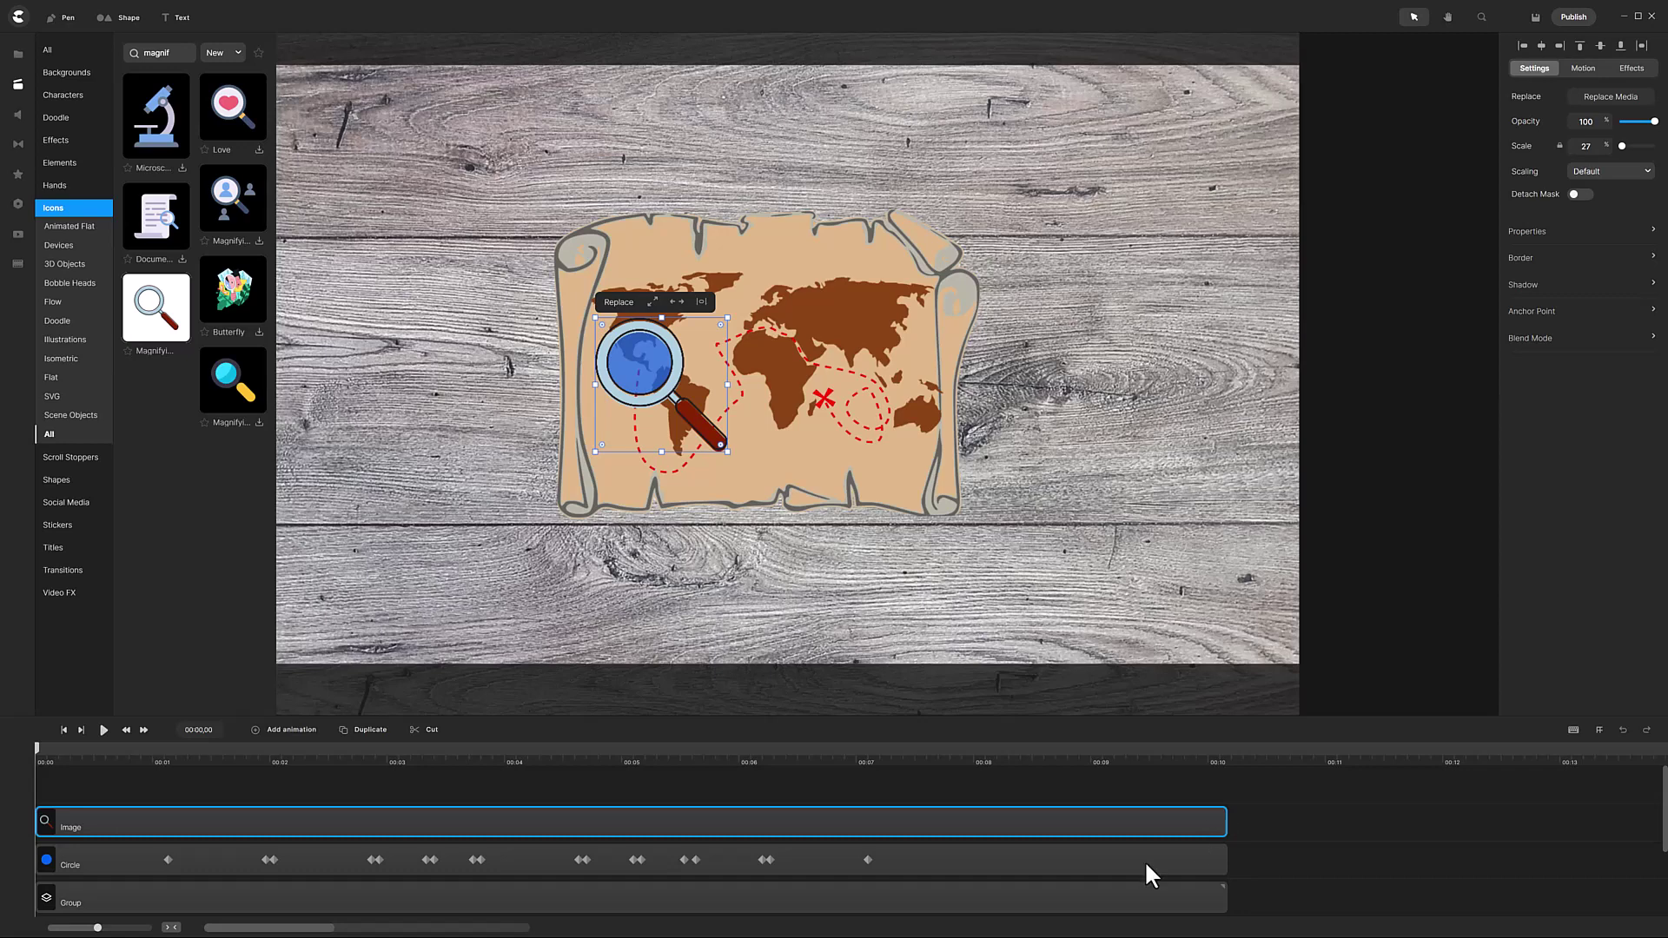
# Step: At the circle's first keyframe, key the magnifier's move onto the blue circle
pyautogui.click(167, 859)
pyautogui.click(178, 826)
pyautogui.click(286, 731)
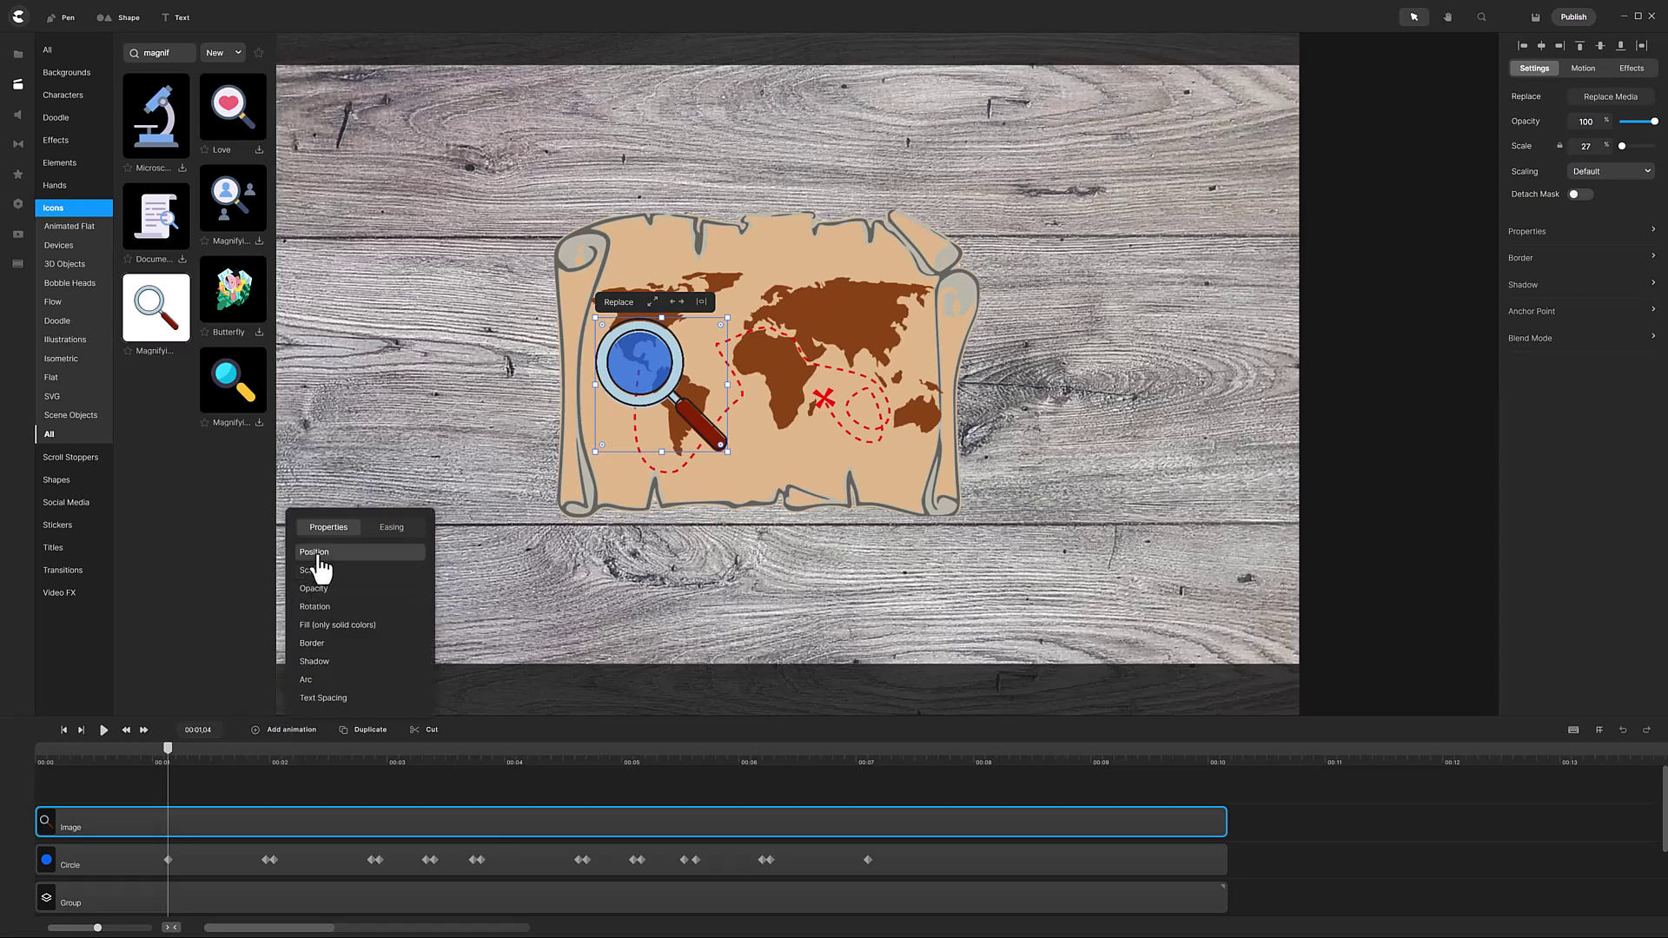
pyautogui.click(265, 822)
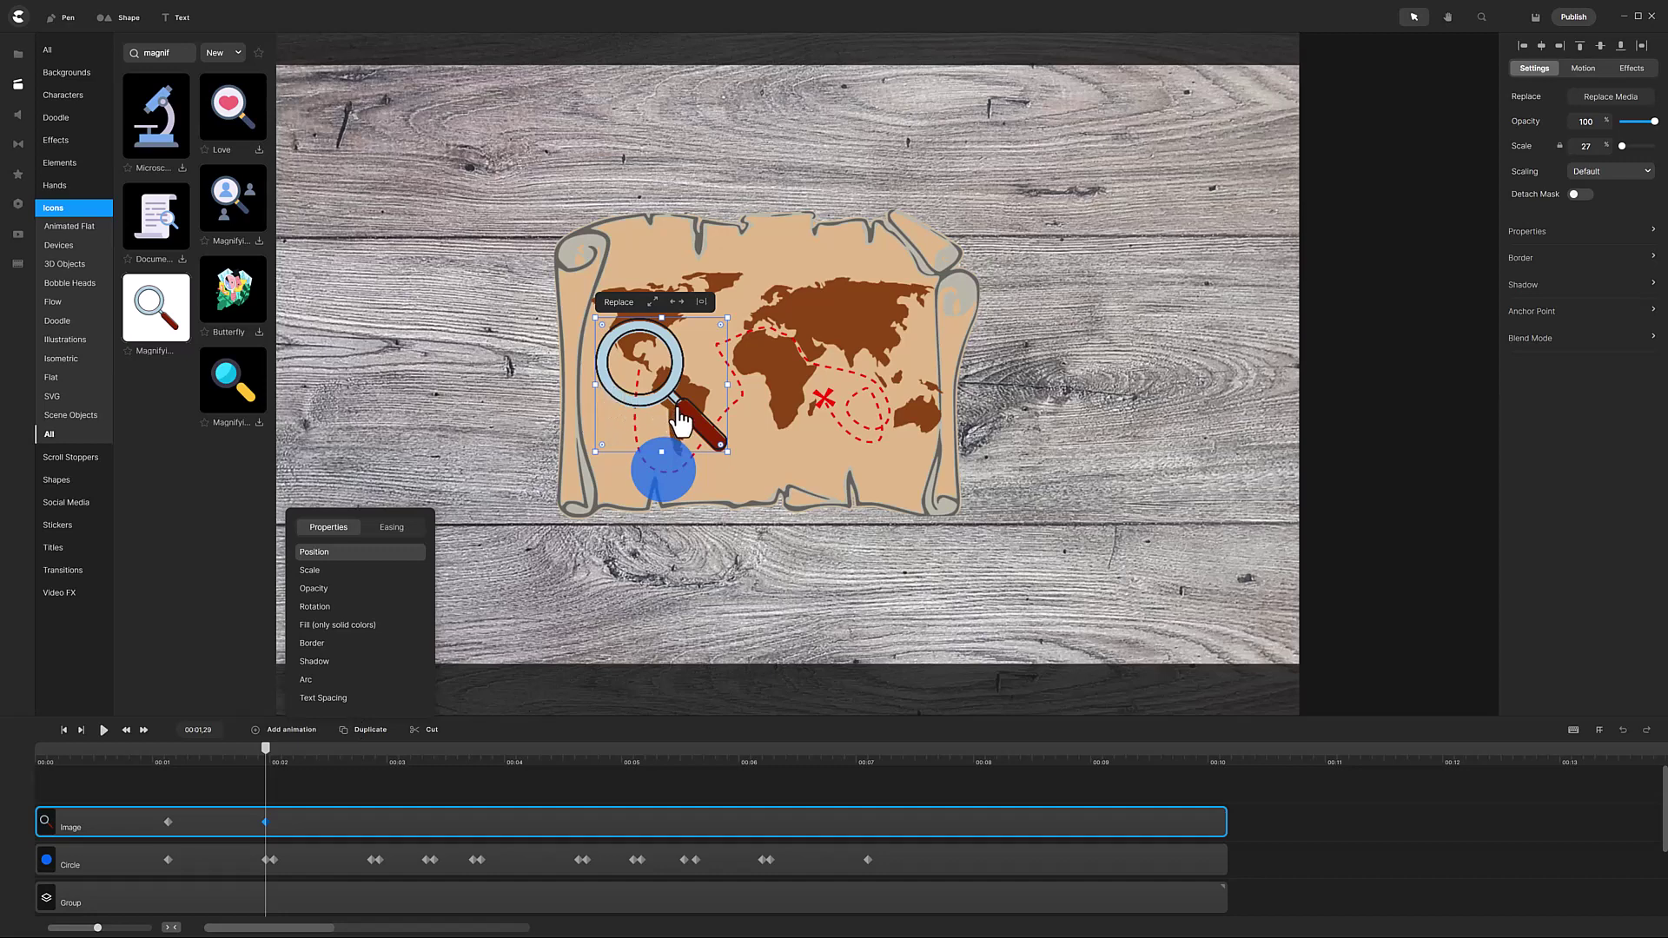
pyautogui.moveTo(680, 423); pyautogui.dragTo(736, 371)
# Step: Add magnifier position keyframes at 00:02,26 and 00:03,10, shifting one earlier in time
pyautogui.click(143, 730)
pyautogui.click(292, 730)
pyautogui.click(335, 560)
pyautogui.click(292, 730)
pyautogui.click(336, 560)
pyautogui.click(287, 730)
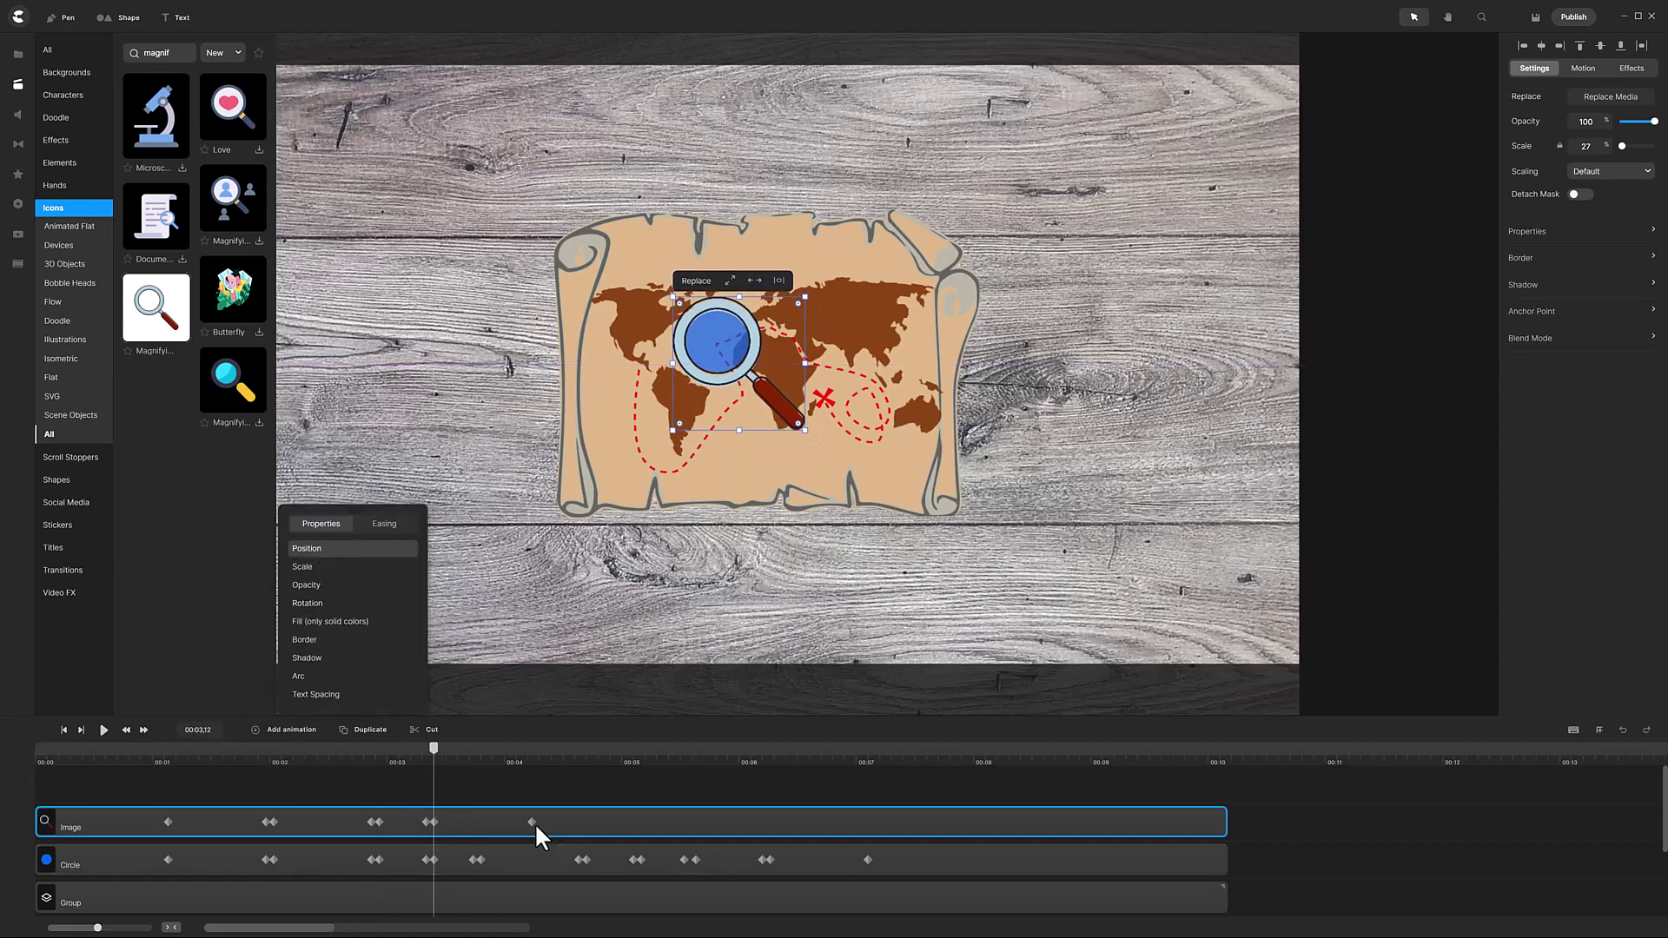
pyautogui.moveTo(532, 822); pyautogui.dragTo(474, 822)
# Step: Add a keyframe at 00:04,19 moving the magnifier down-right along the route
pyautogui.click(144, 729)
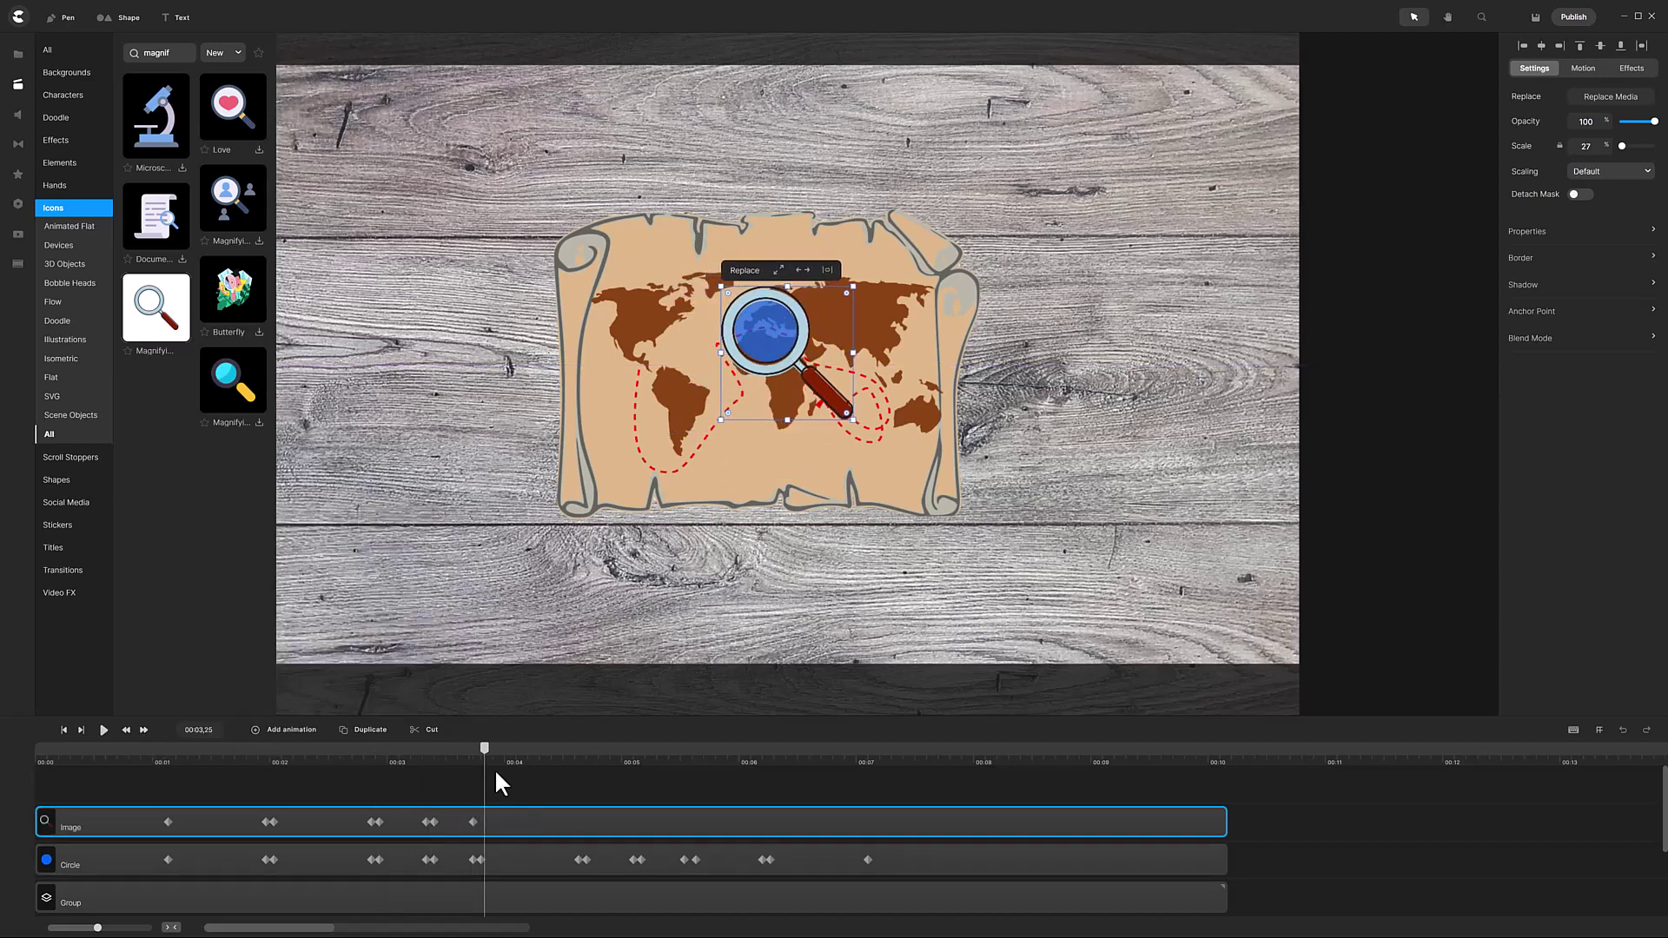
pyautogui.click(286, 730)
pyautogui.click(336, 561)
pyautogui.moveTo(765, 330); pyautogui.dragTo(875, 429)
# Step: Add magnifier keyframes at 00:05,03, 00:05,16, near 00:06 and at 00:07 by the red X
pyautogui.click(289, 732)
pyautogui.click(336, 560)
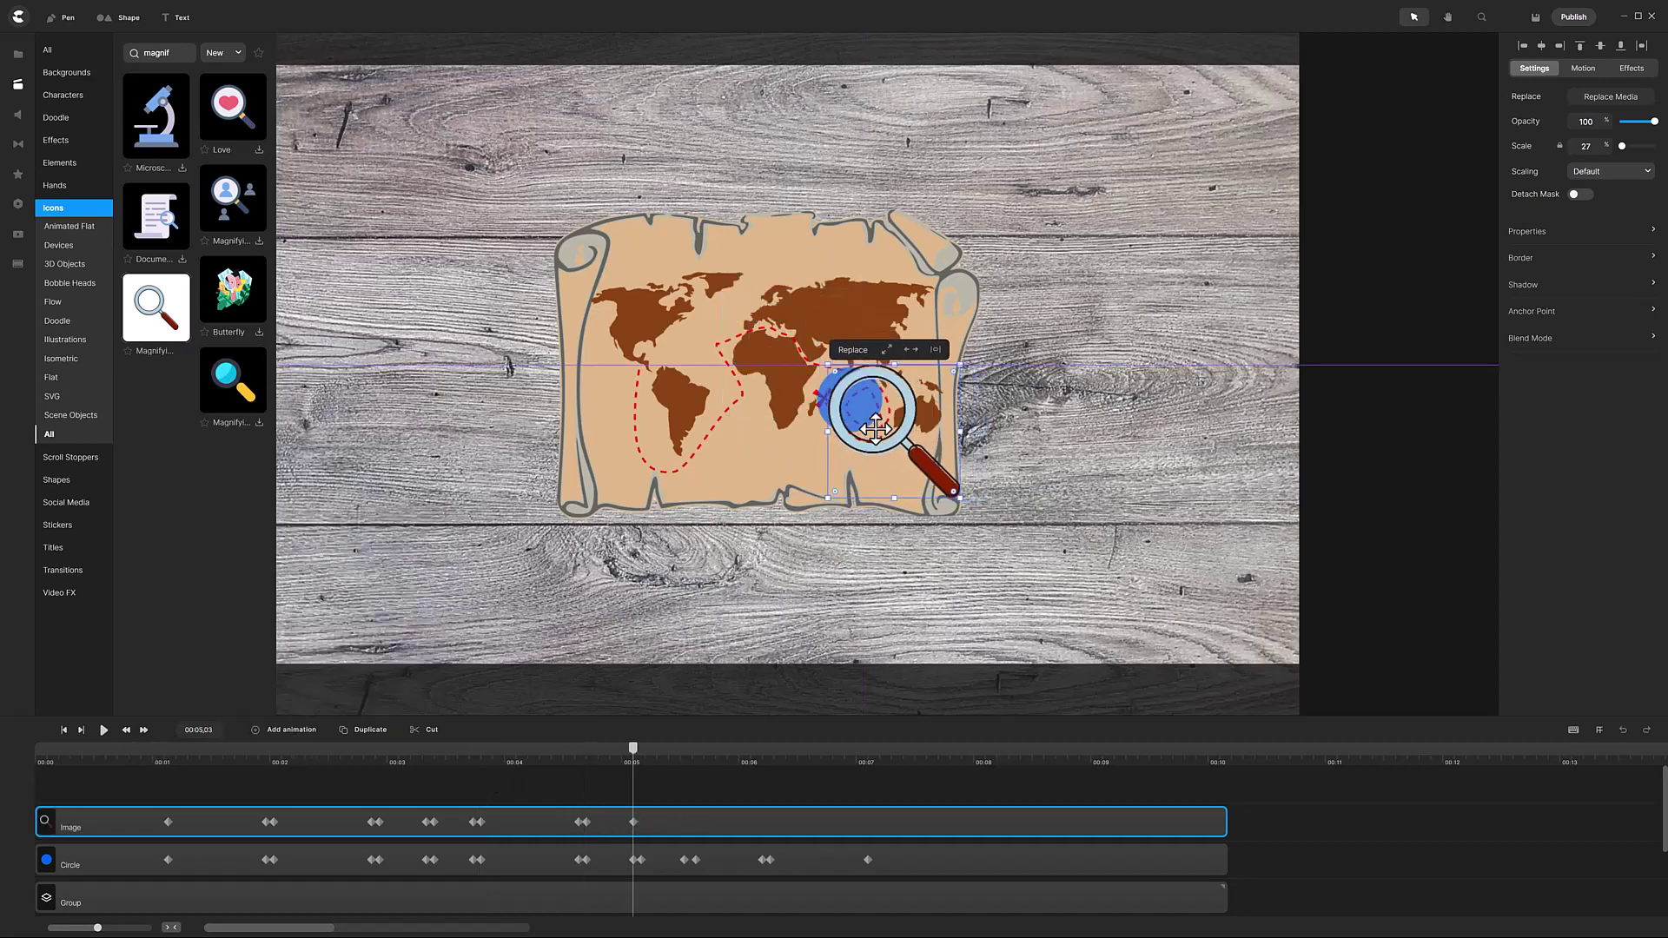
pyautogui.click(289, 730)
pyautogui.click(335, 561)
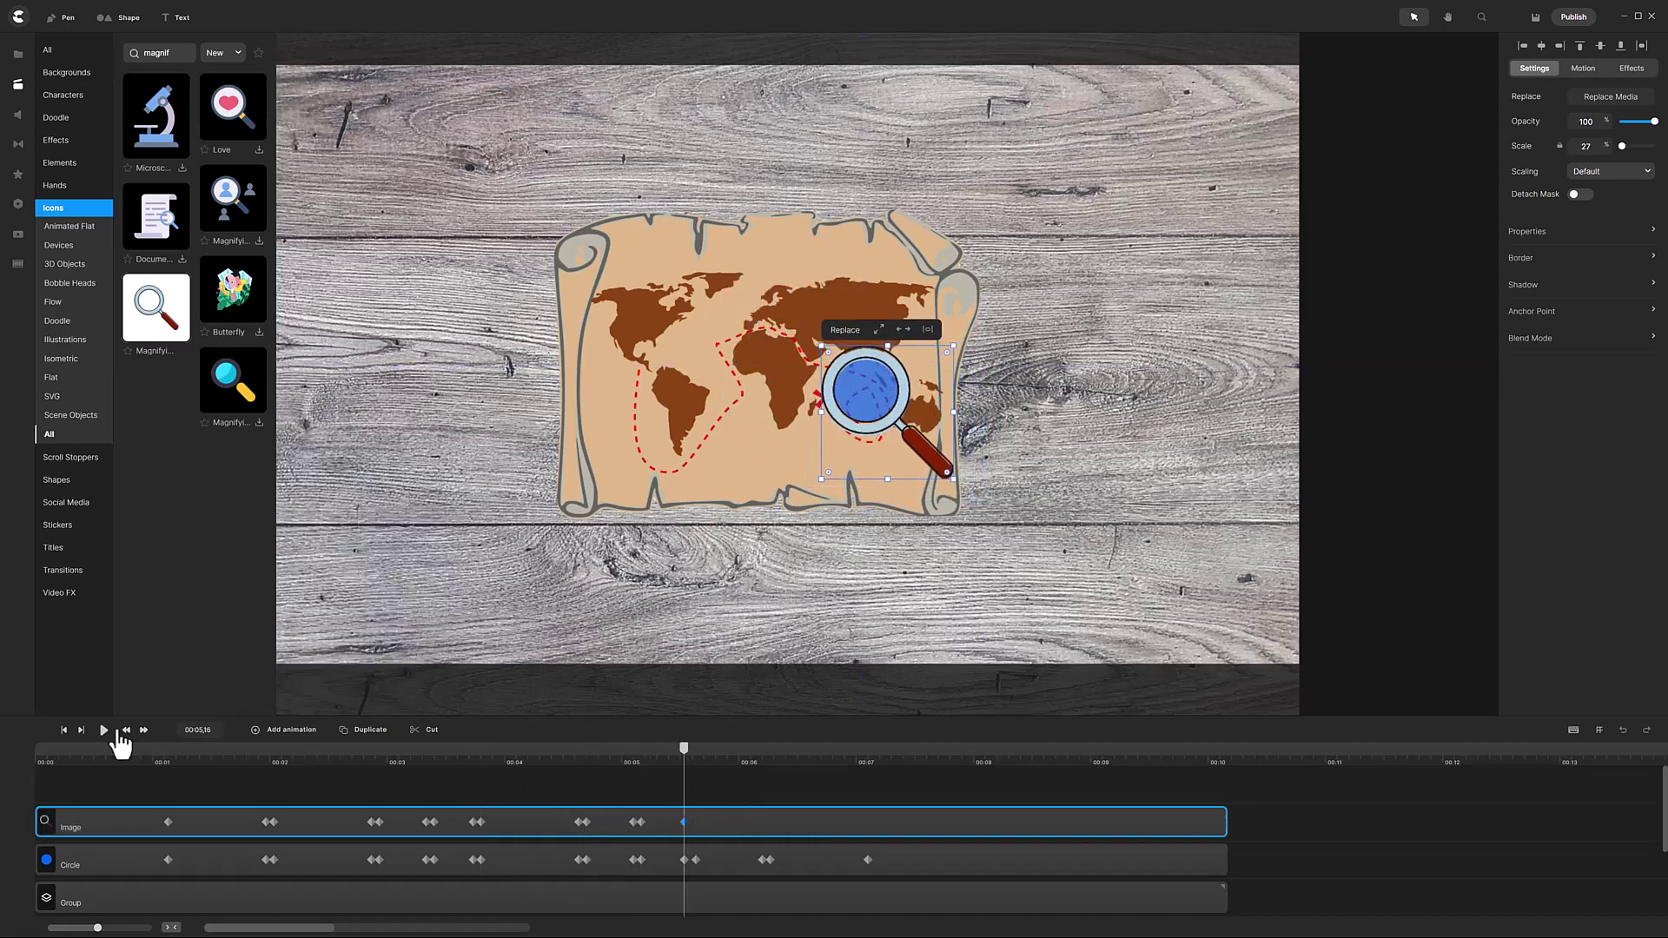
pyautogui.click(289, 730)
pyautogui.click(335, 560)
pyautogui.moveTo(876, 430)
pyautogui.mouseDown()
pyautogui.moveTo(887, 473)
pyautogui.moveTo(860, 438)
pyautogui.mouseUp()
pyautogui.click(289, 730)
pyautogui.click(336, 561)
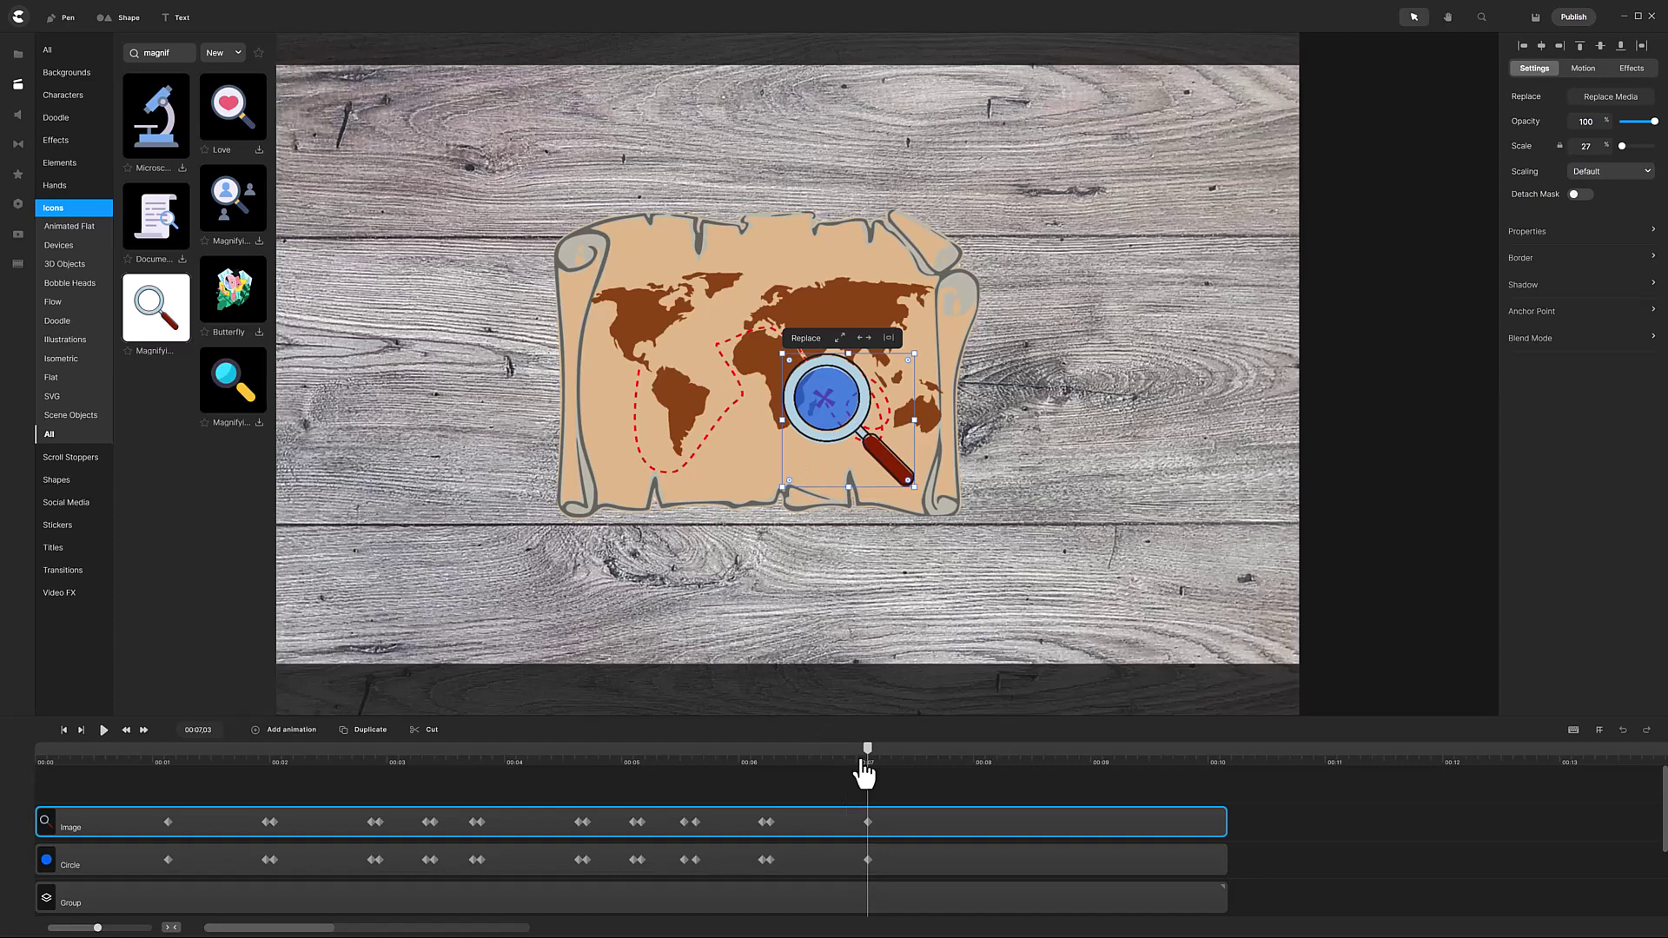
# Step: Preview the magnifier's path, then set the blue circle's opacity to 100%
pyautogui.moveTo(868, 759); pyautogui.dragTo(664, 784)
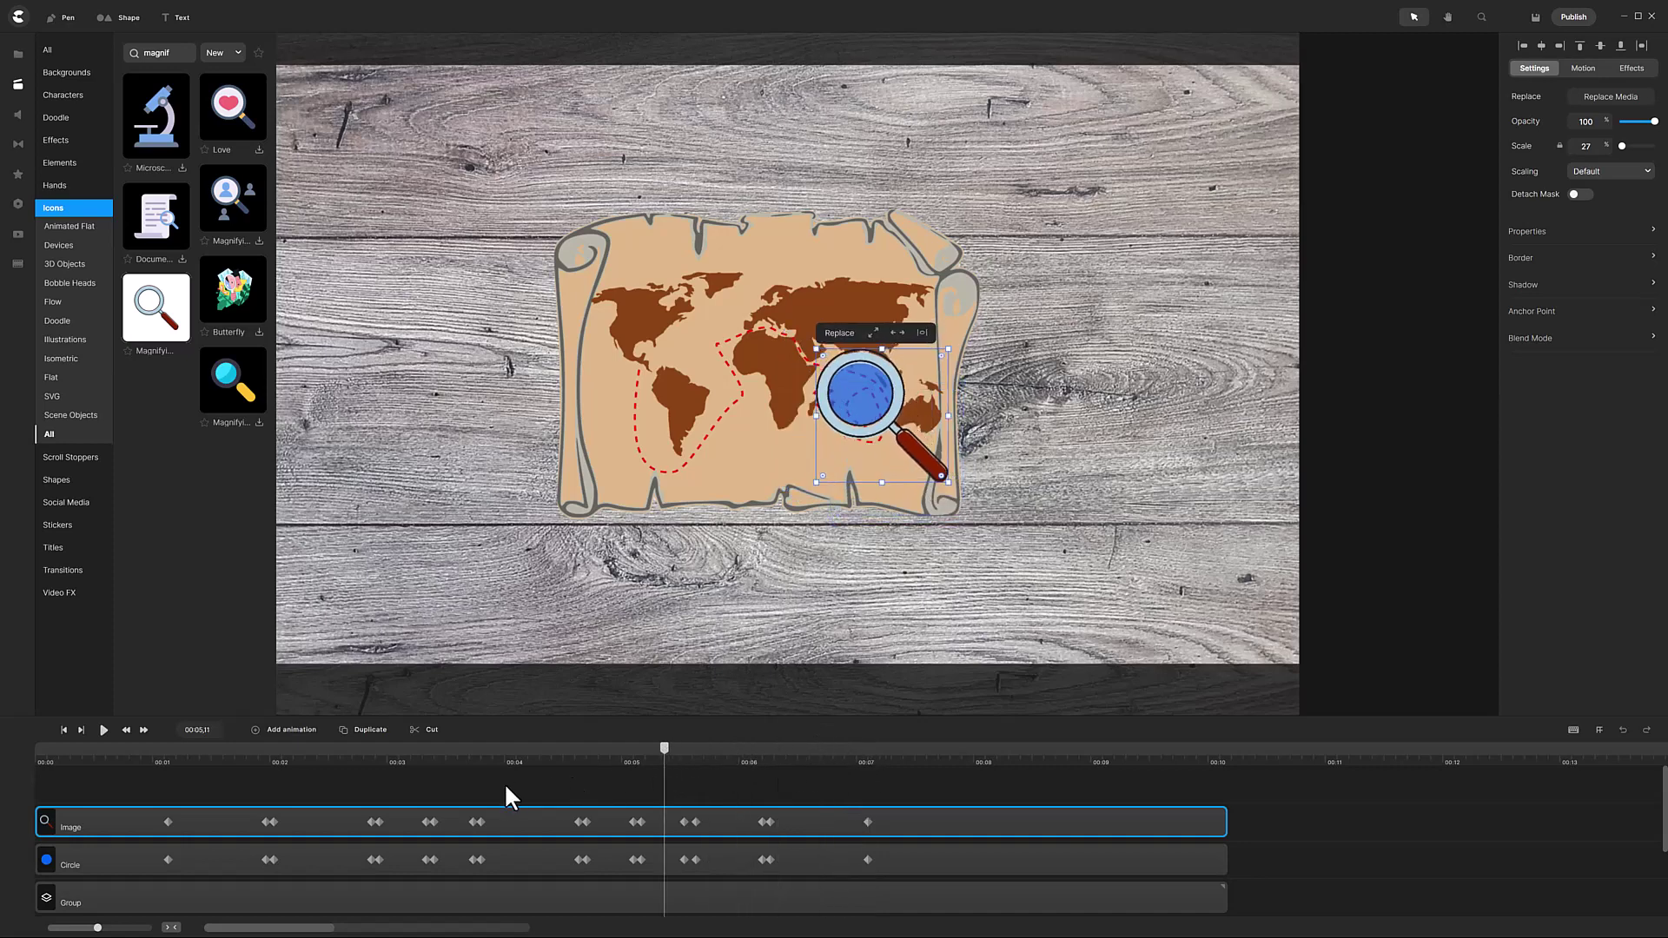
pyautogui.moveTo(505, 787); pyautogui.dragTo(917, 765)
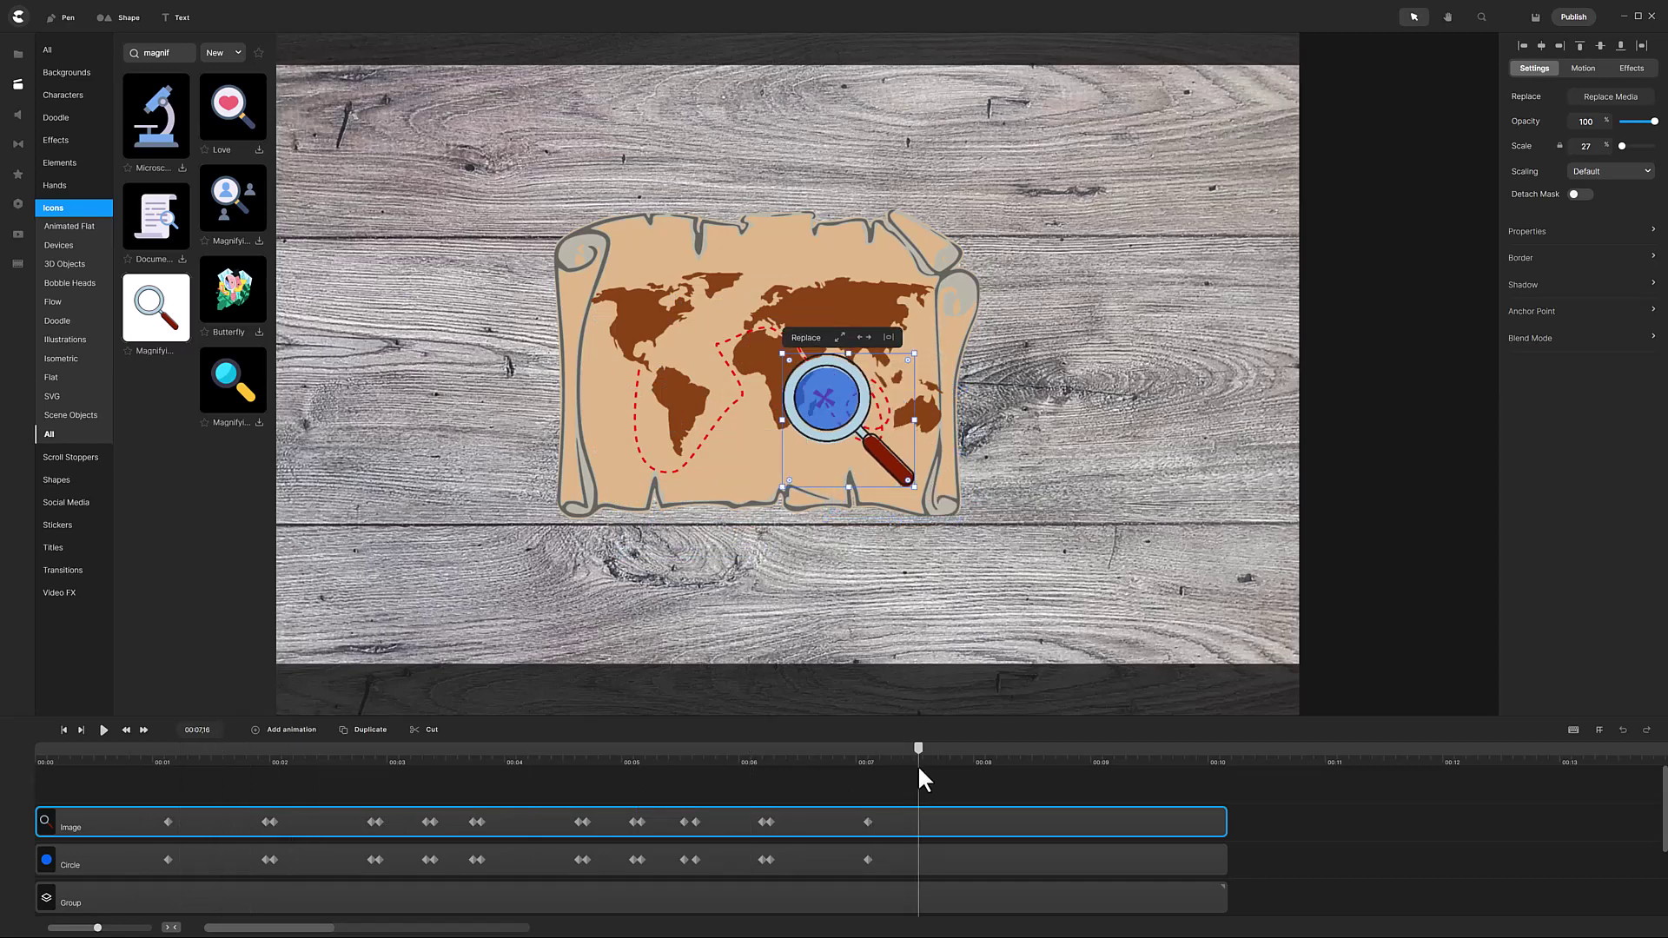
pyautogui.click(936, 856)
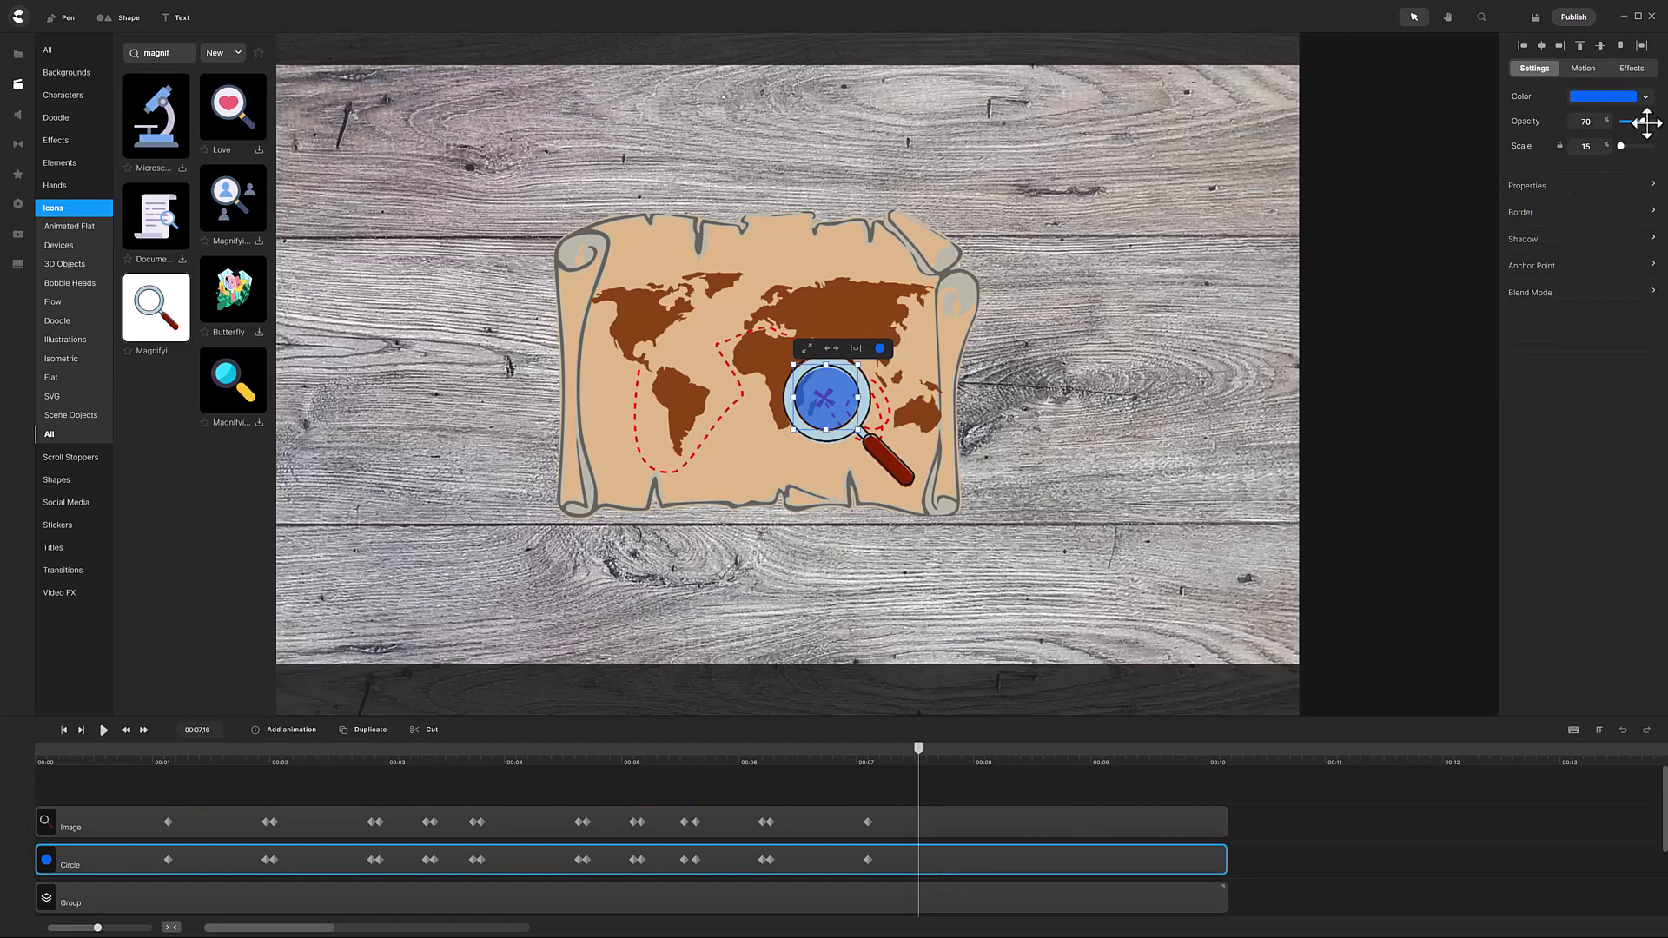
pyautogui.moveTo(1648, 122); pyautogui.dragTo(1655, 122)
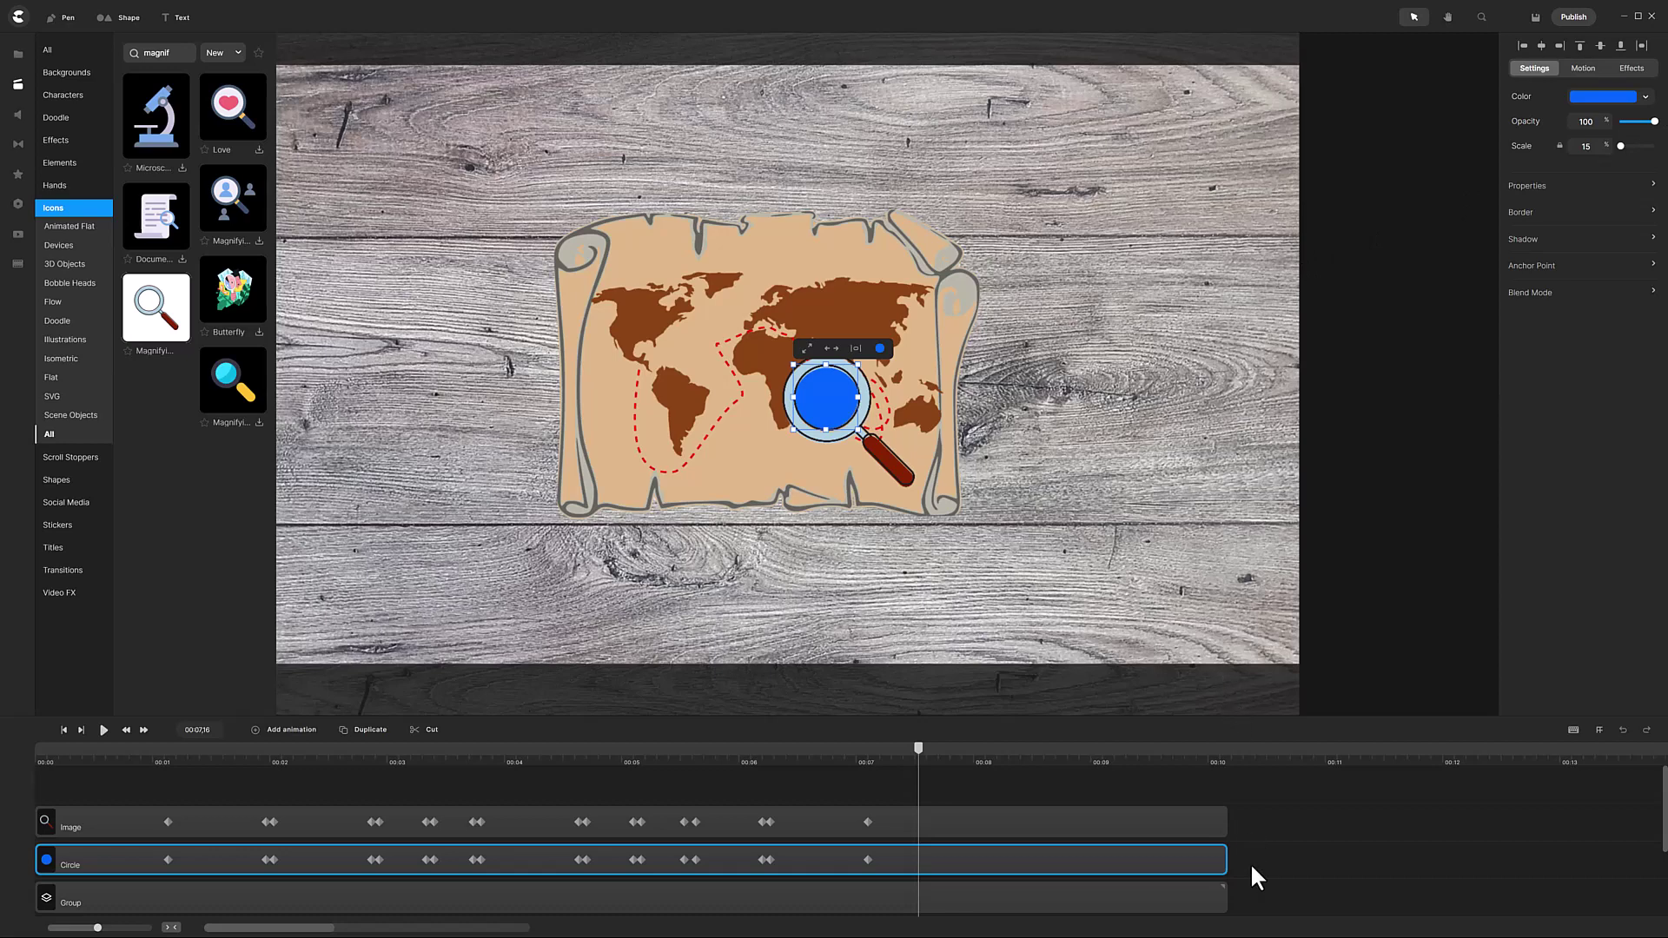
# Step: Mask the map group with the circle and preview the lens at an earlier moment
pyautogui.click(1210, 886)
pyautogui.keyDown('shift'); pyautogui.click(1196, 862); pyautogui.keyUp('shift')
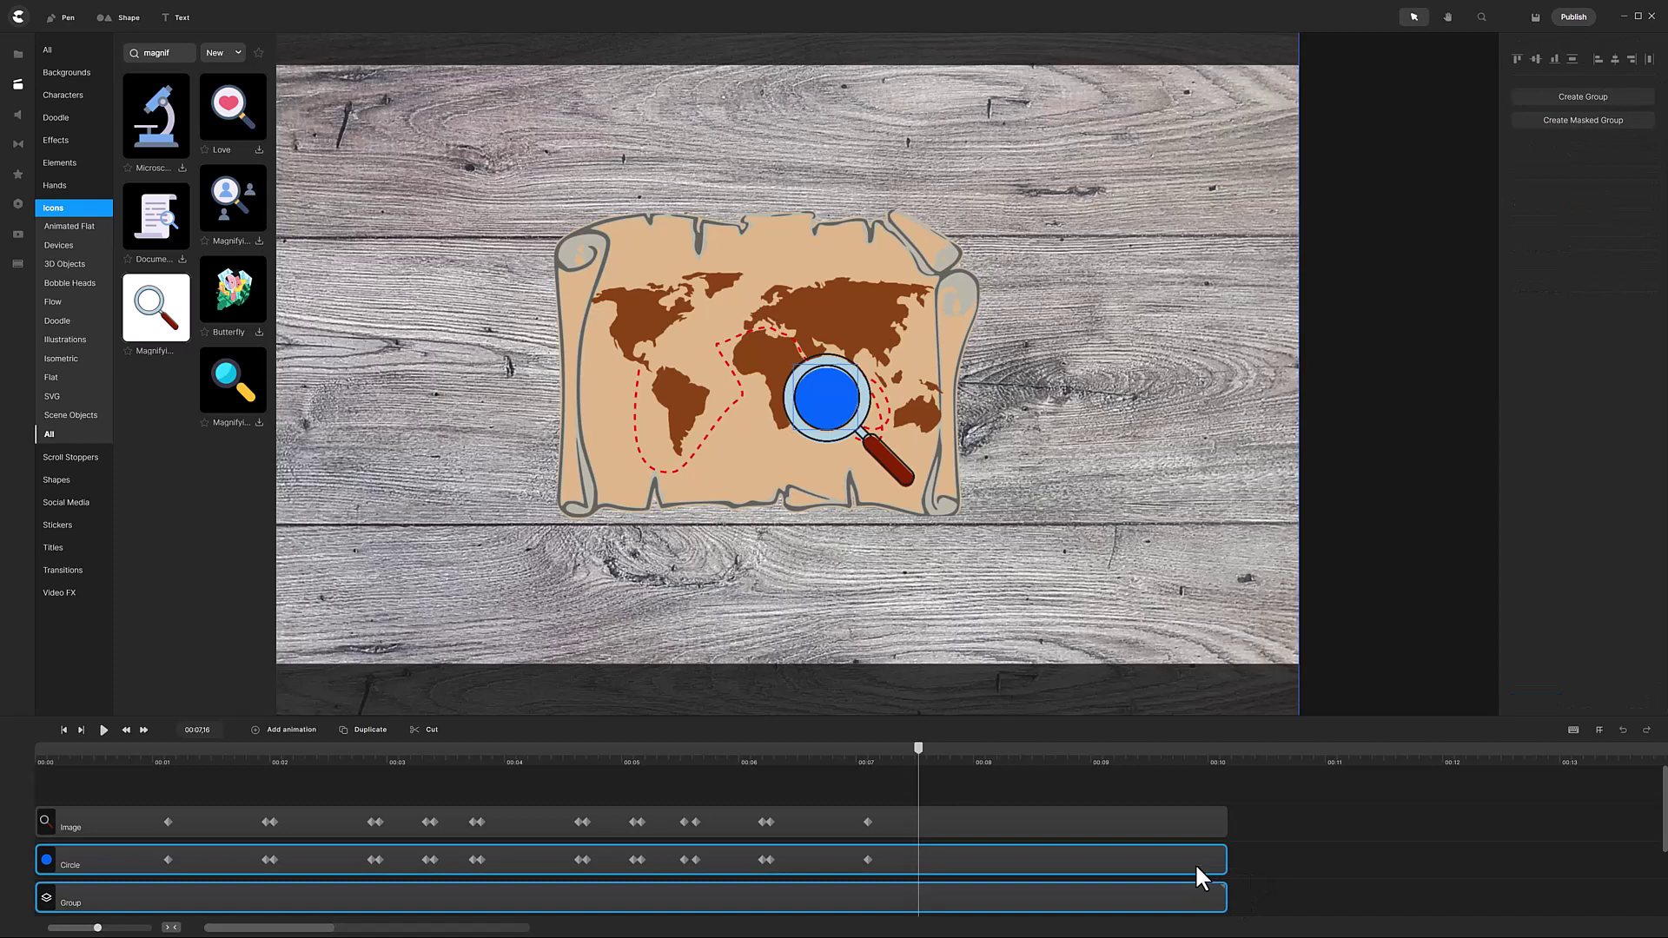
pyautogui.rightClick(1195, 863)
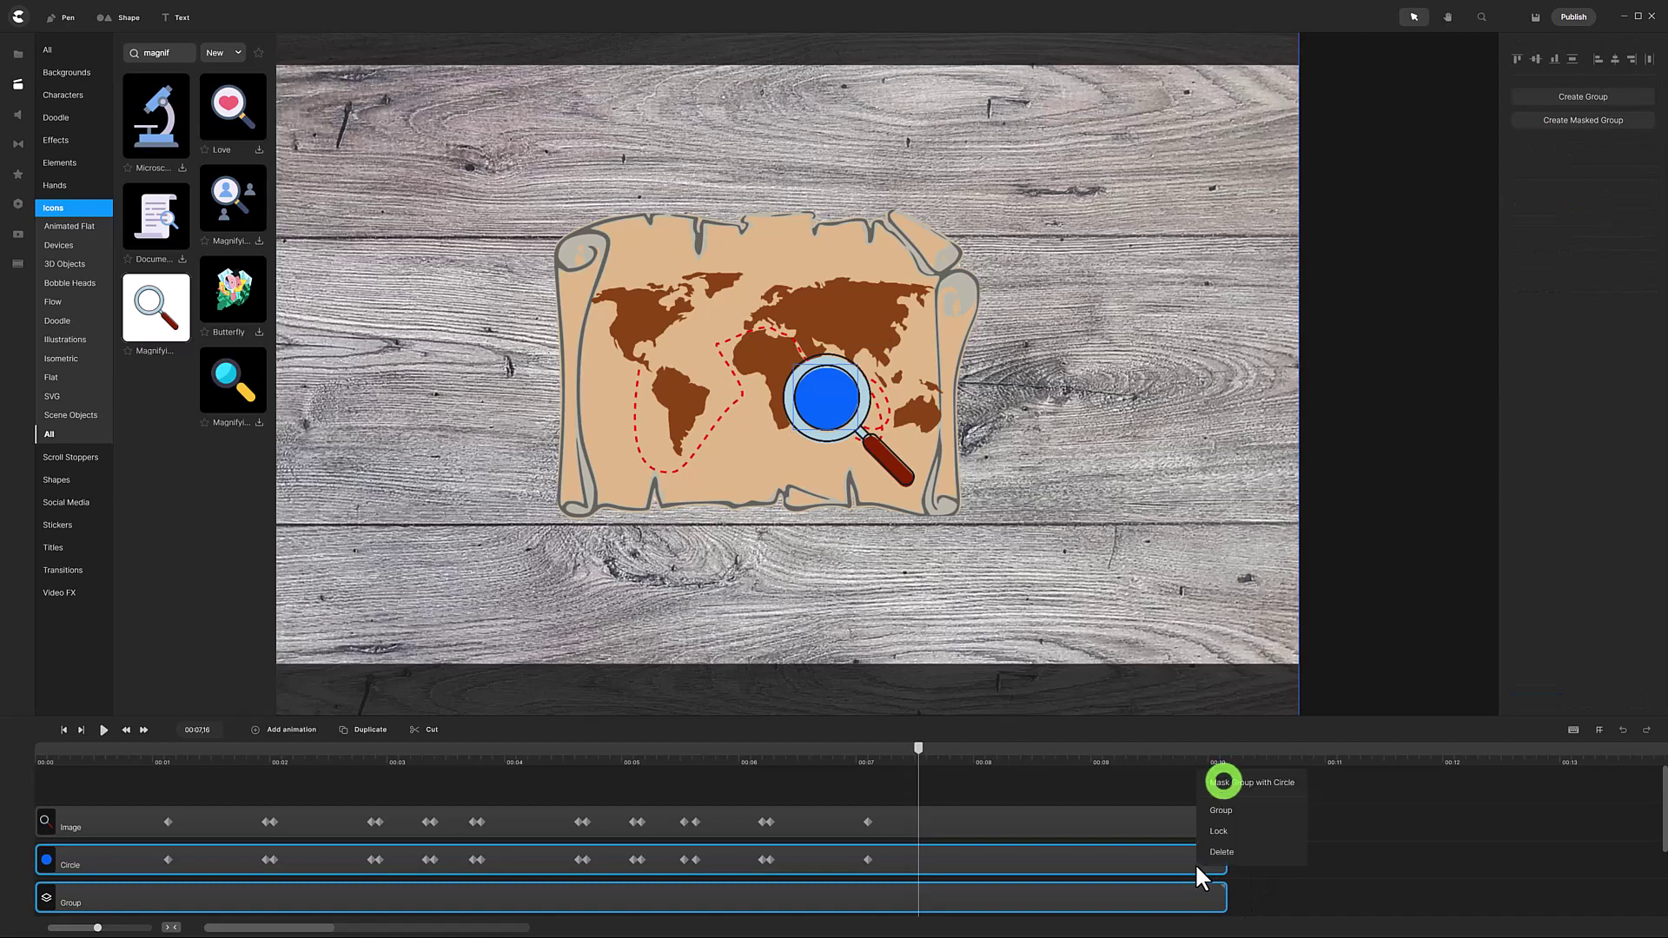
pyautogui.click(1234, 785)
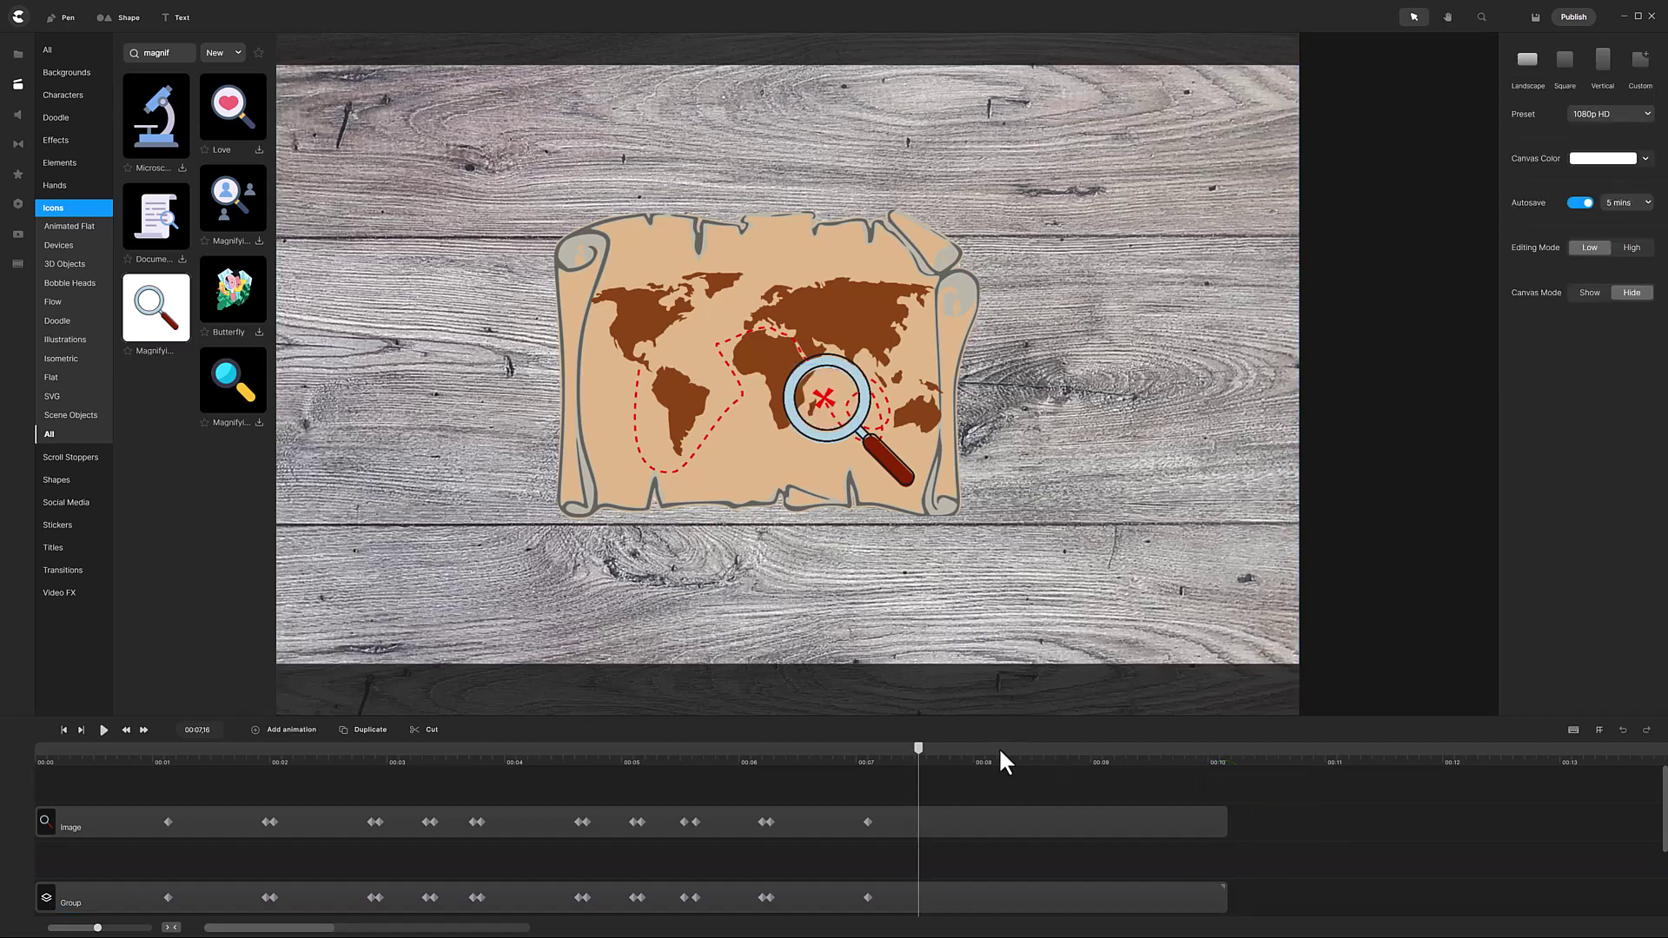
pyautogui.moveTo(920, 765)
pyautogui.mouseDown()
pyautogui.moveTo(513, 760)
pyautogui.moveTo(477, 774)
pyautogui.moveTo(921, 780)
pyautogui.mouseUp()
# Step: Enable Detach Mask on the map group and preview the lens at 00:05,18
pyautogui.click(953, 896)
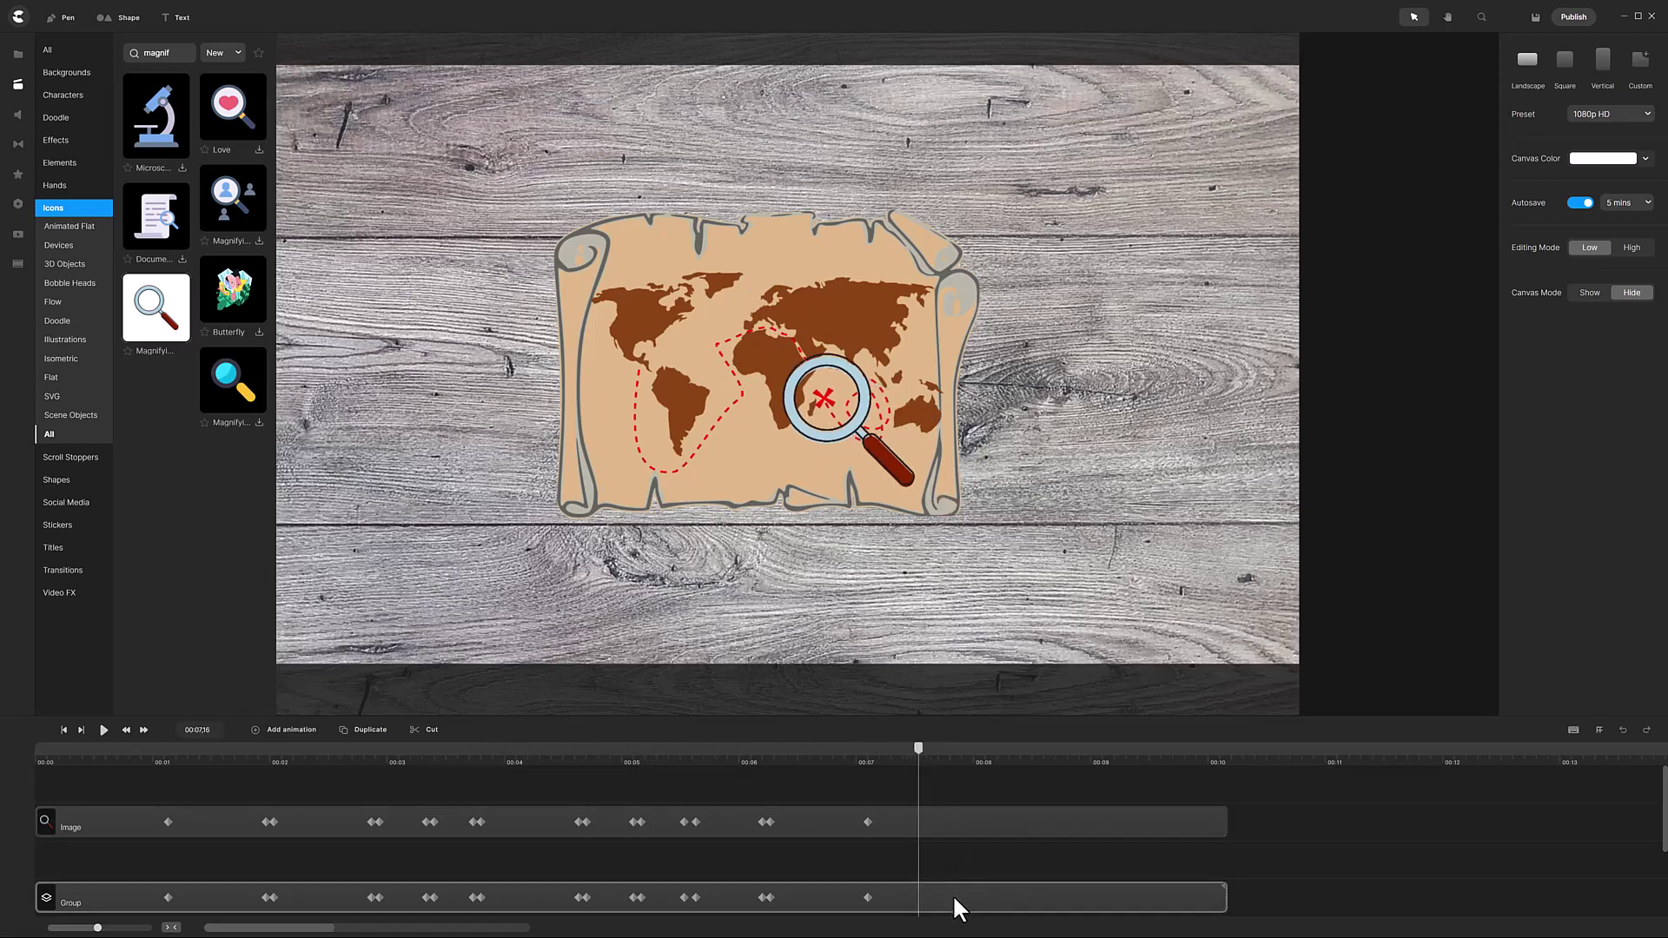
pyautogui.click(1585, 159)
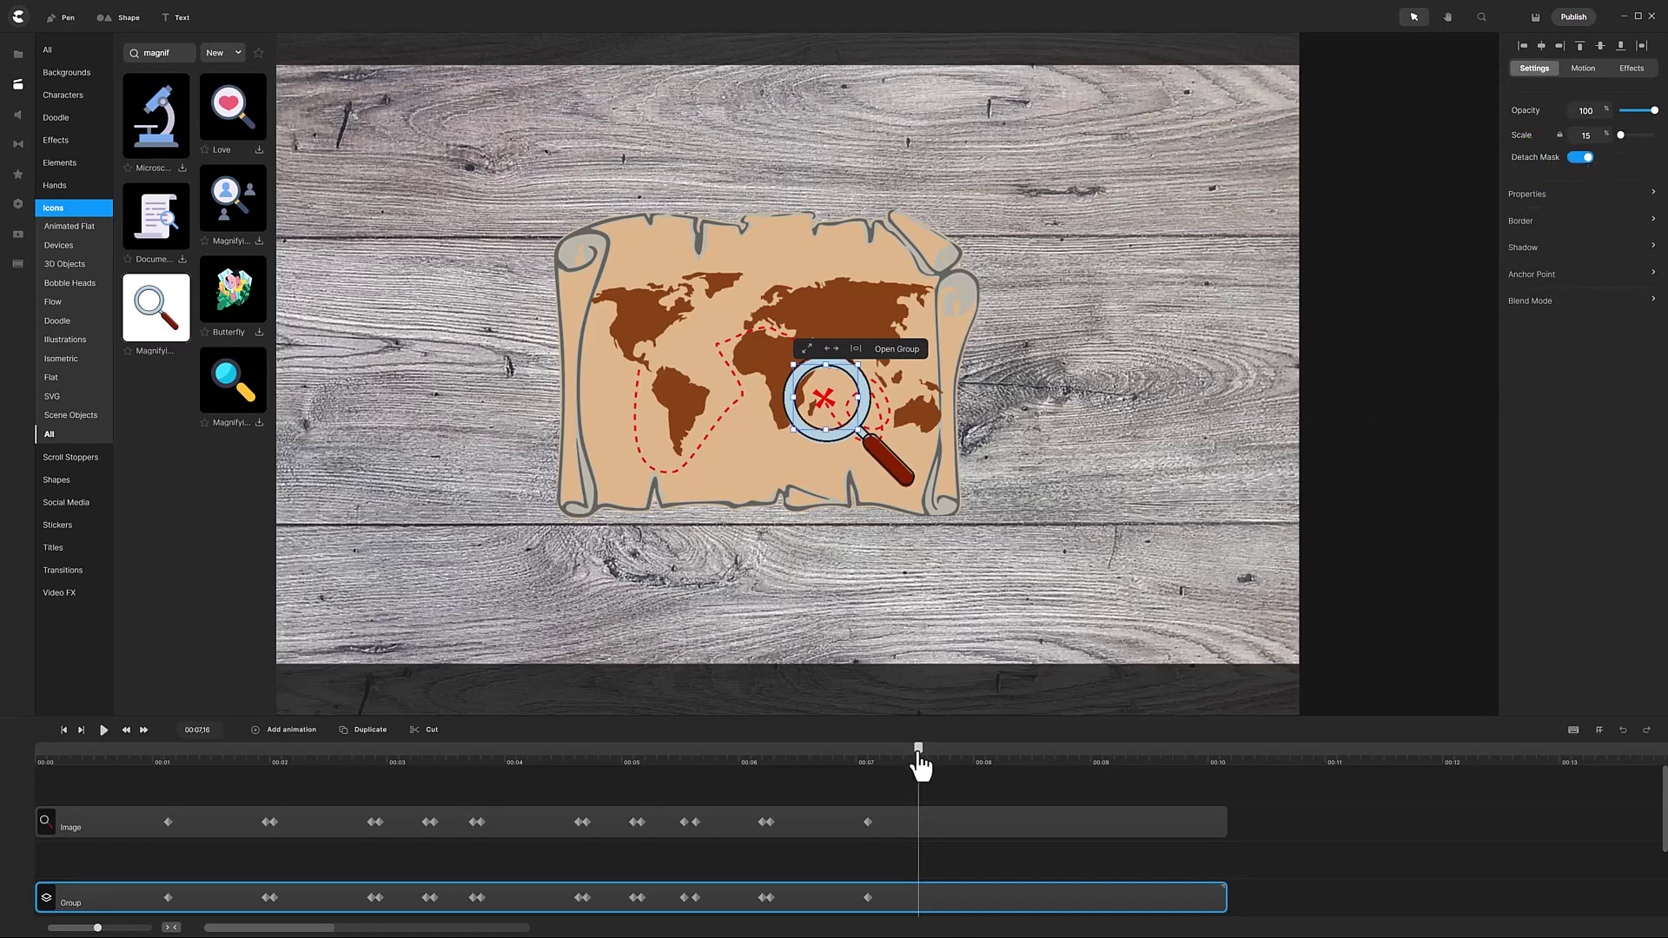
pyautogui.moveTo(919, 763)
pyautogui.mouseDown()
pyautogui.moveTo(455, 746)
pyautogui.moveTo(900, 747)
pyautogui.mouseUp()
# Step: Remove the excess empty tracks and duplicate the magnifier image layer
pyautogui.rightClick(680, 869)
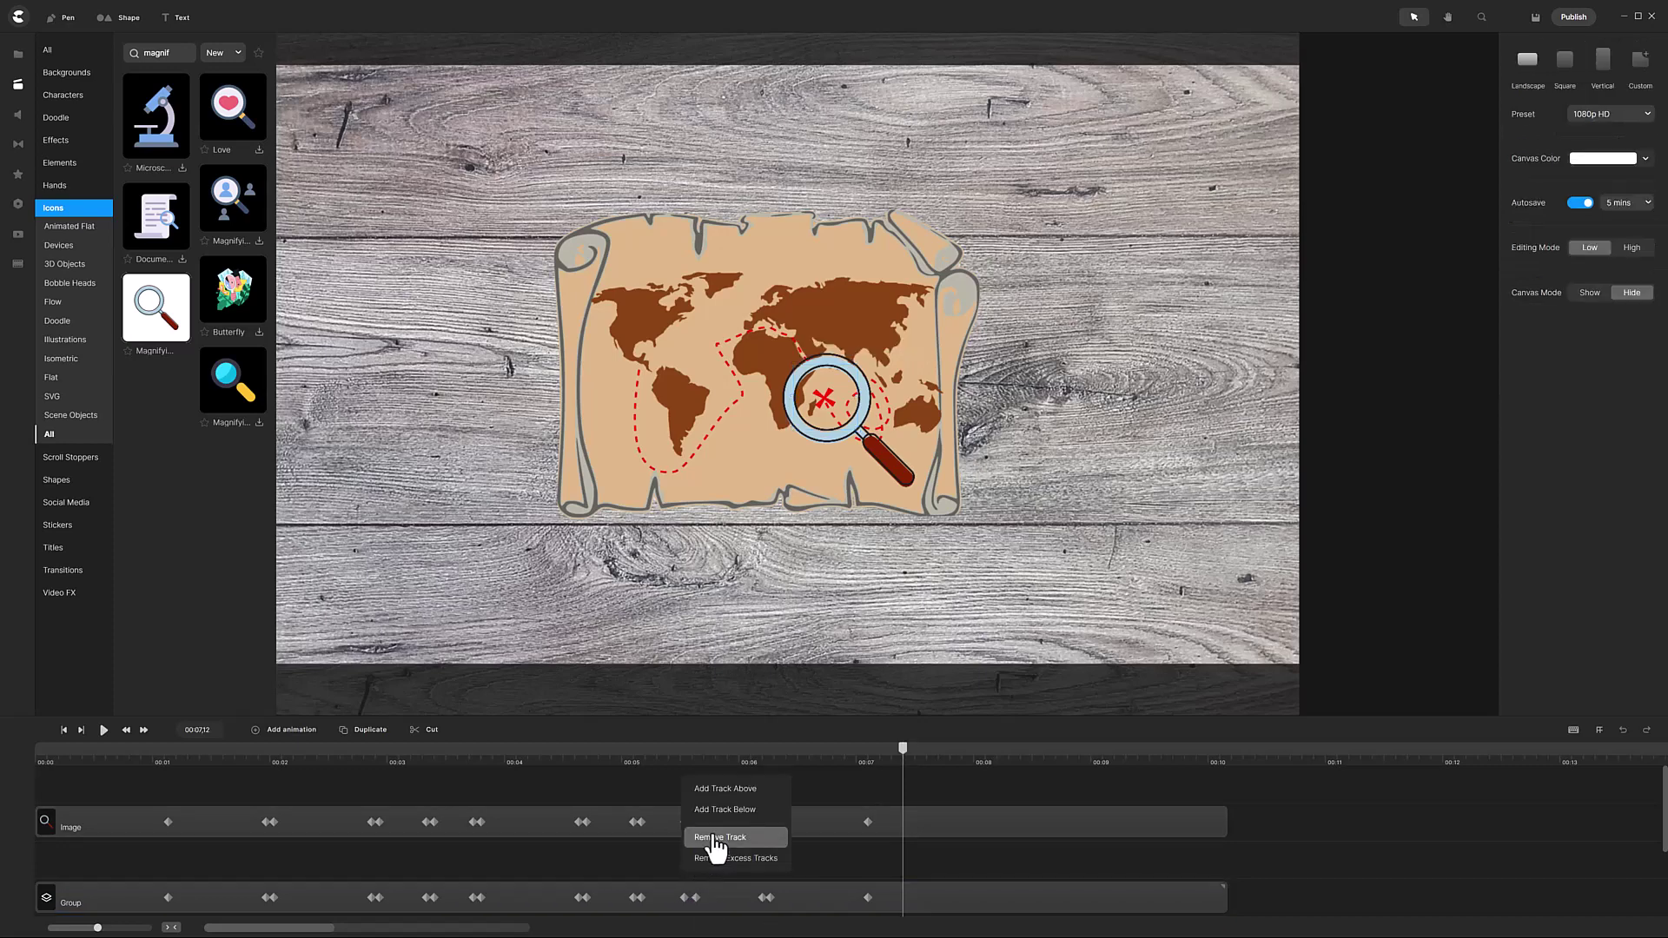
pyautogui.click(714, 860)
pyautogui.click(107, 826)
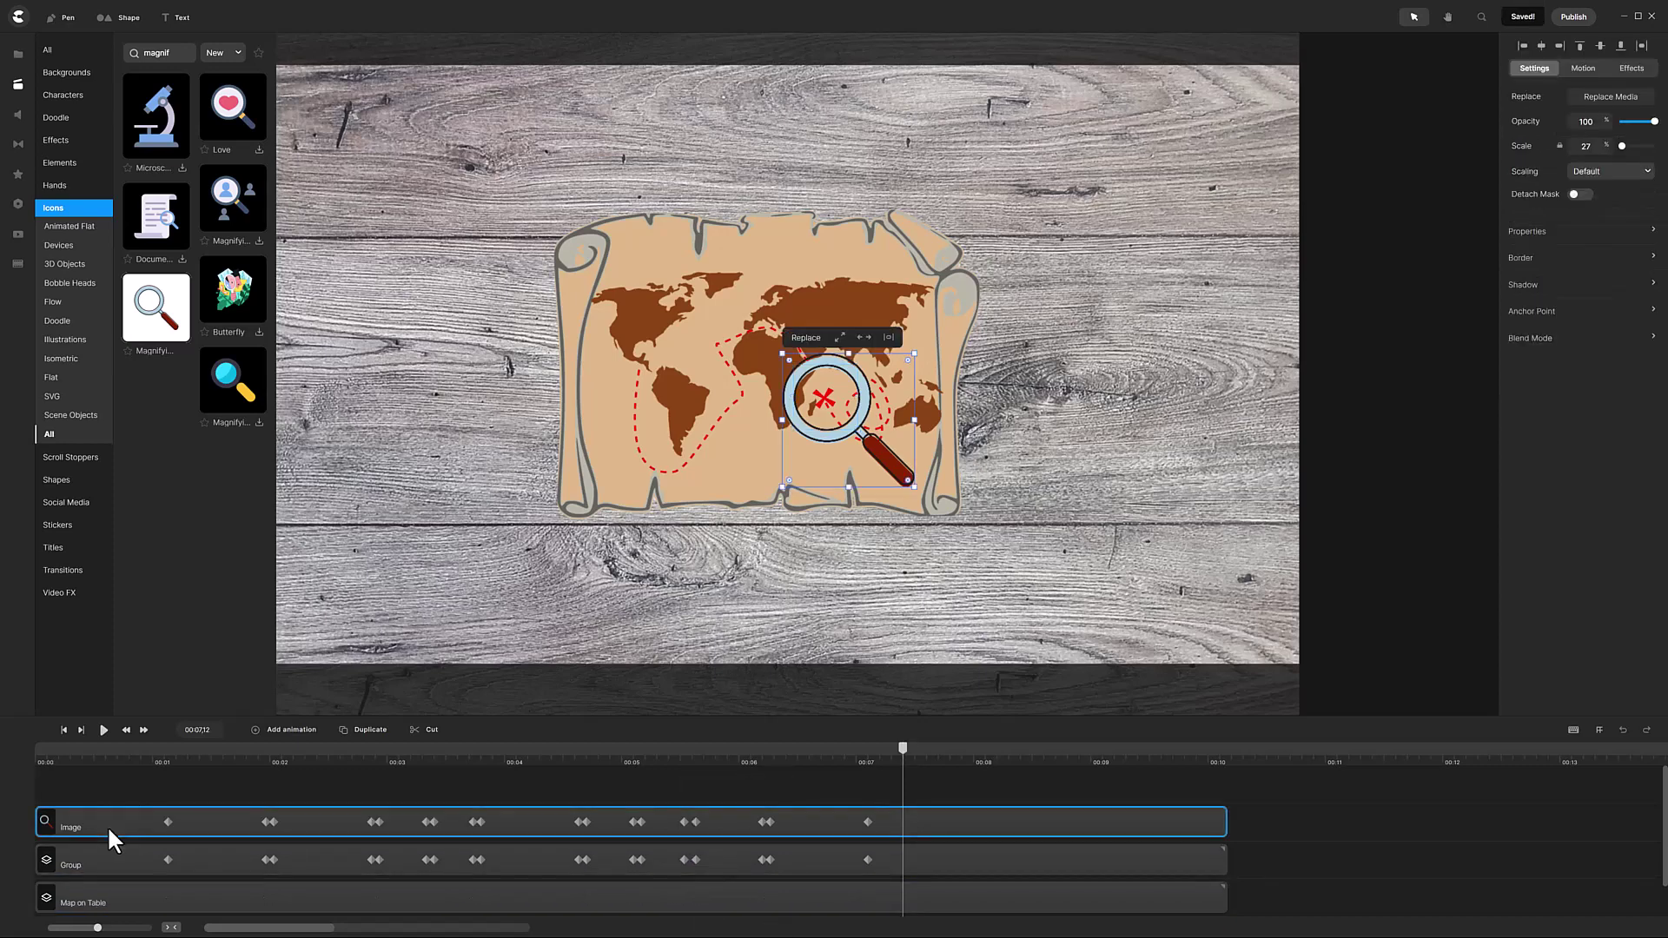
pyautogui.click(373, 731)
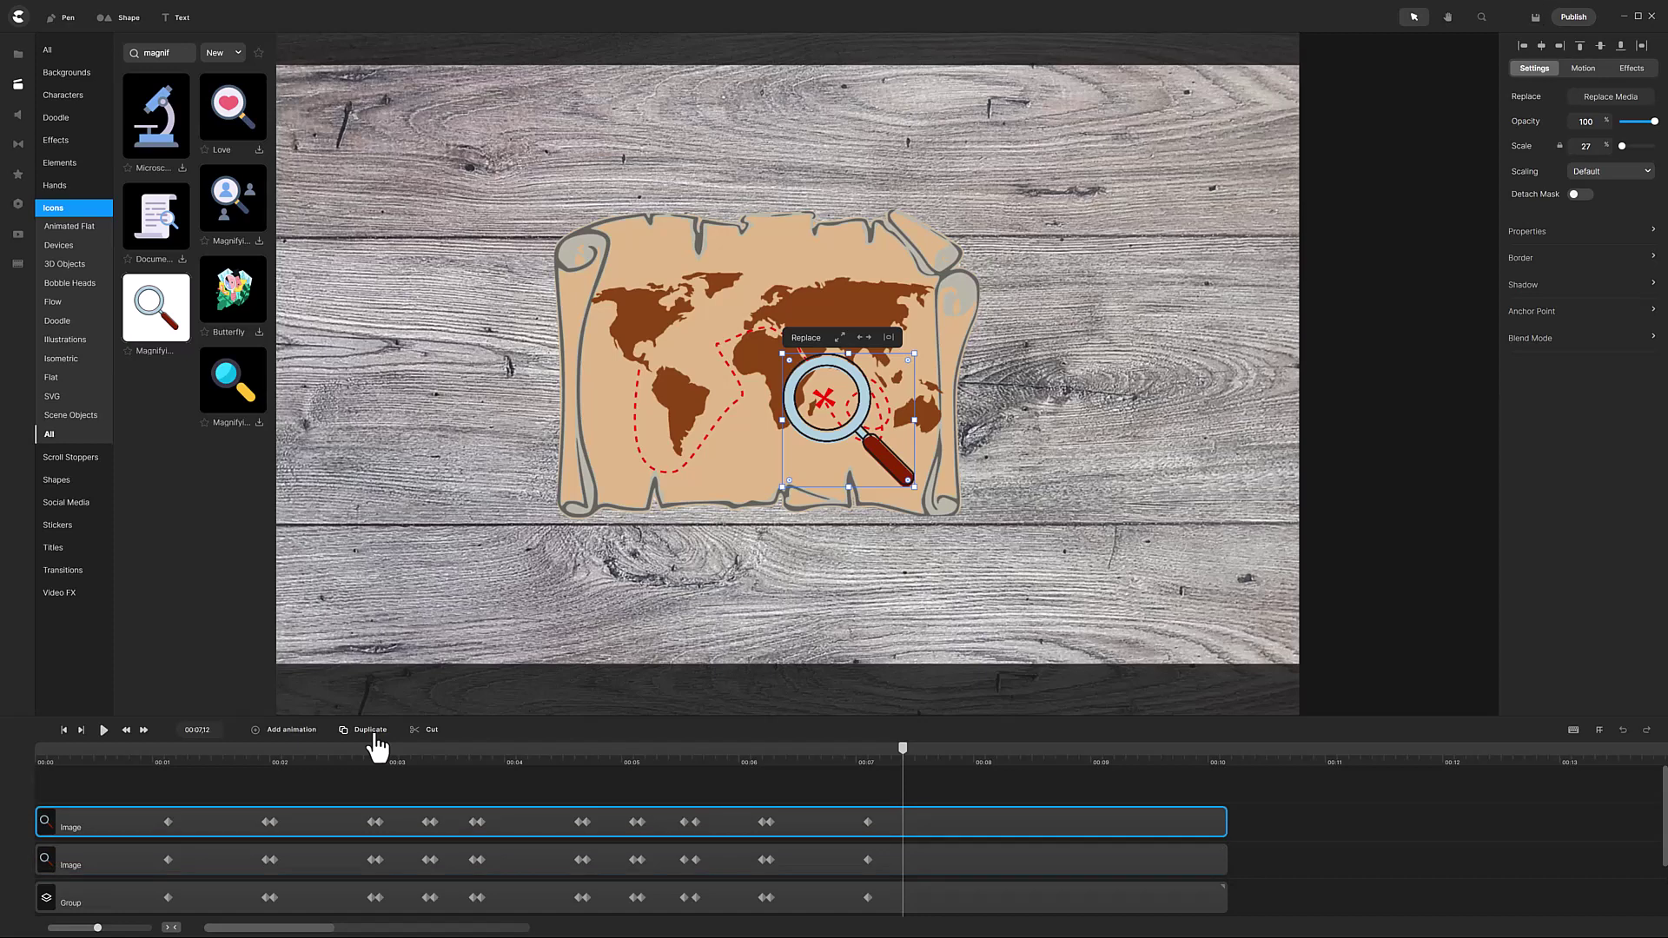
# Step: Rename the top image layer to 'timing' and set its opacity to 0
pyautogui.rightClick(130, 818)
pyautogui.click(174, 738)
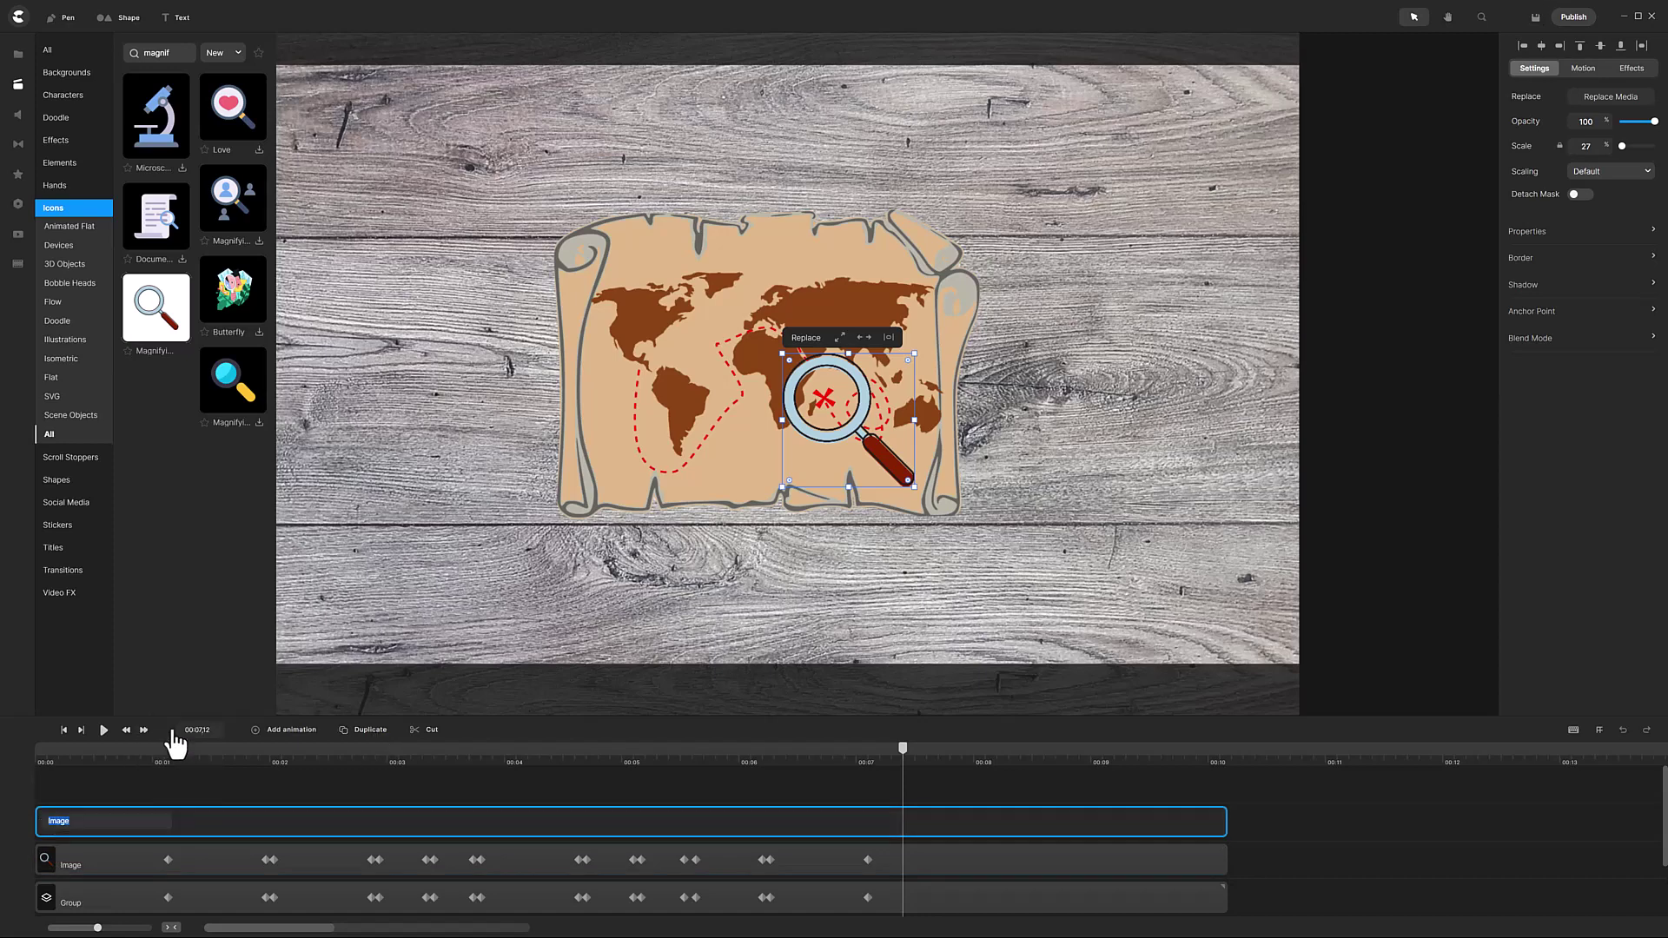
pyautogui.write('timing')
pyautogui.press('Return')
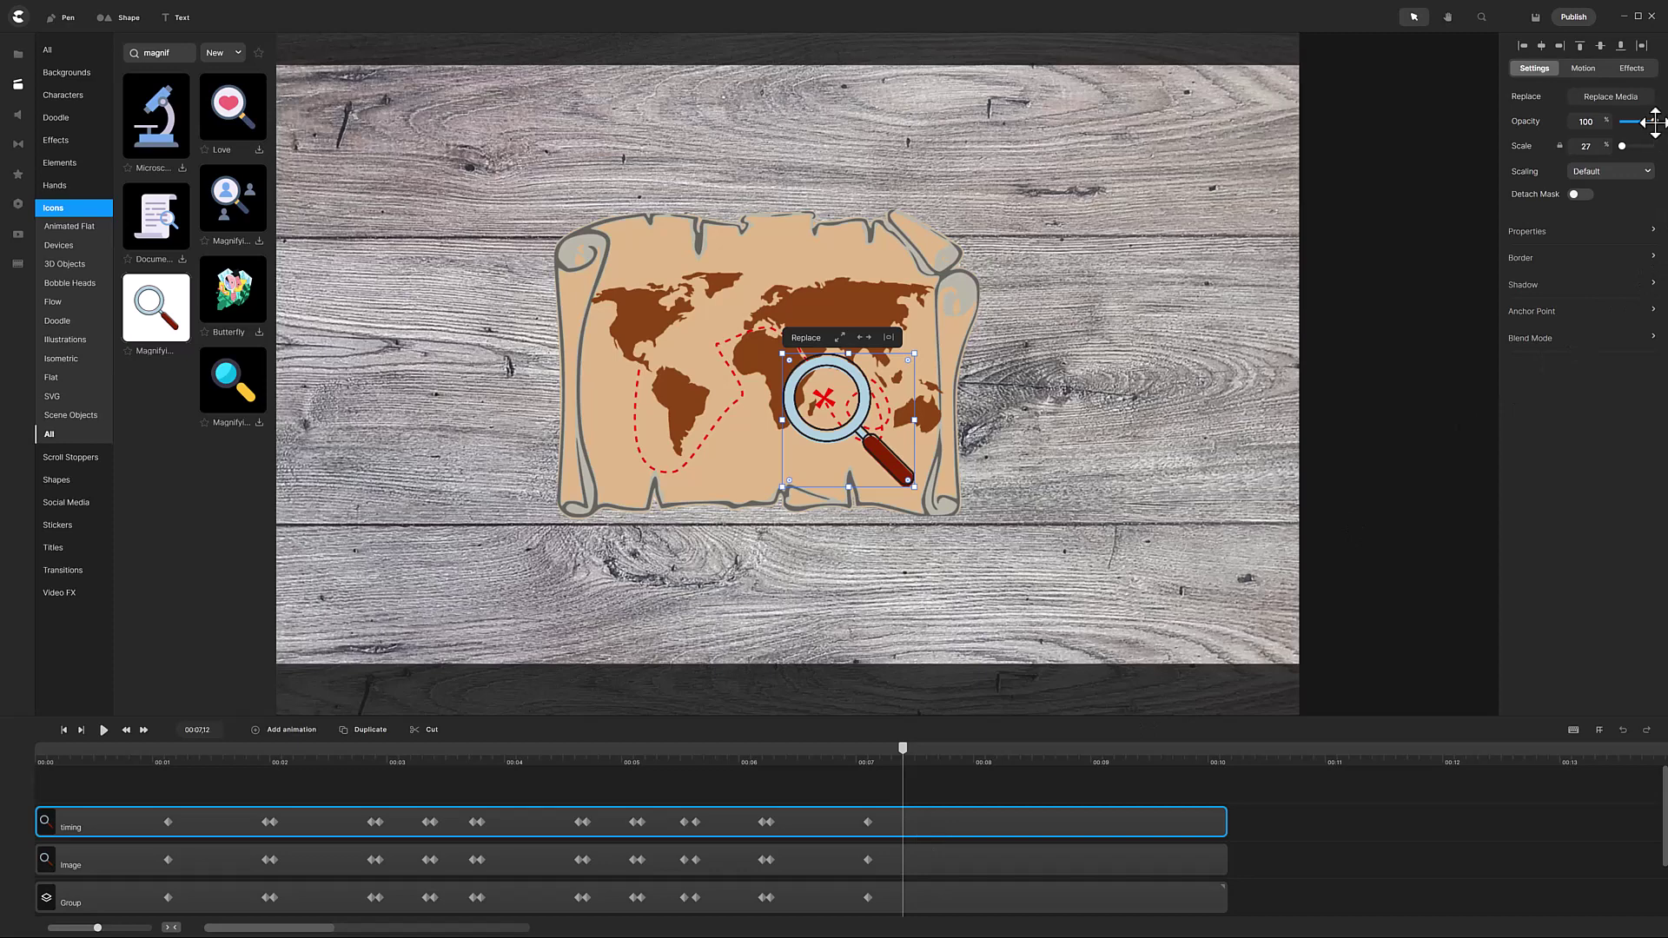
pyautogui.moveTo(1654, 122); pyautogui.dragTo(1607, 121)
# Step: Group the magnifier image with the masked map group and remove the leftover empty track
pyautogui.click(1212, 898)
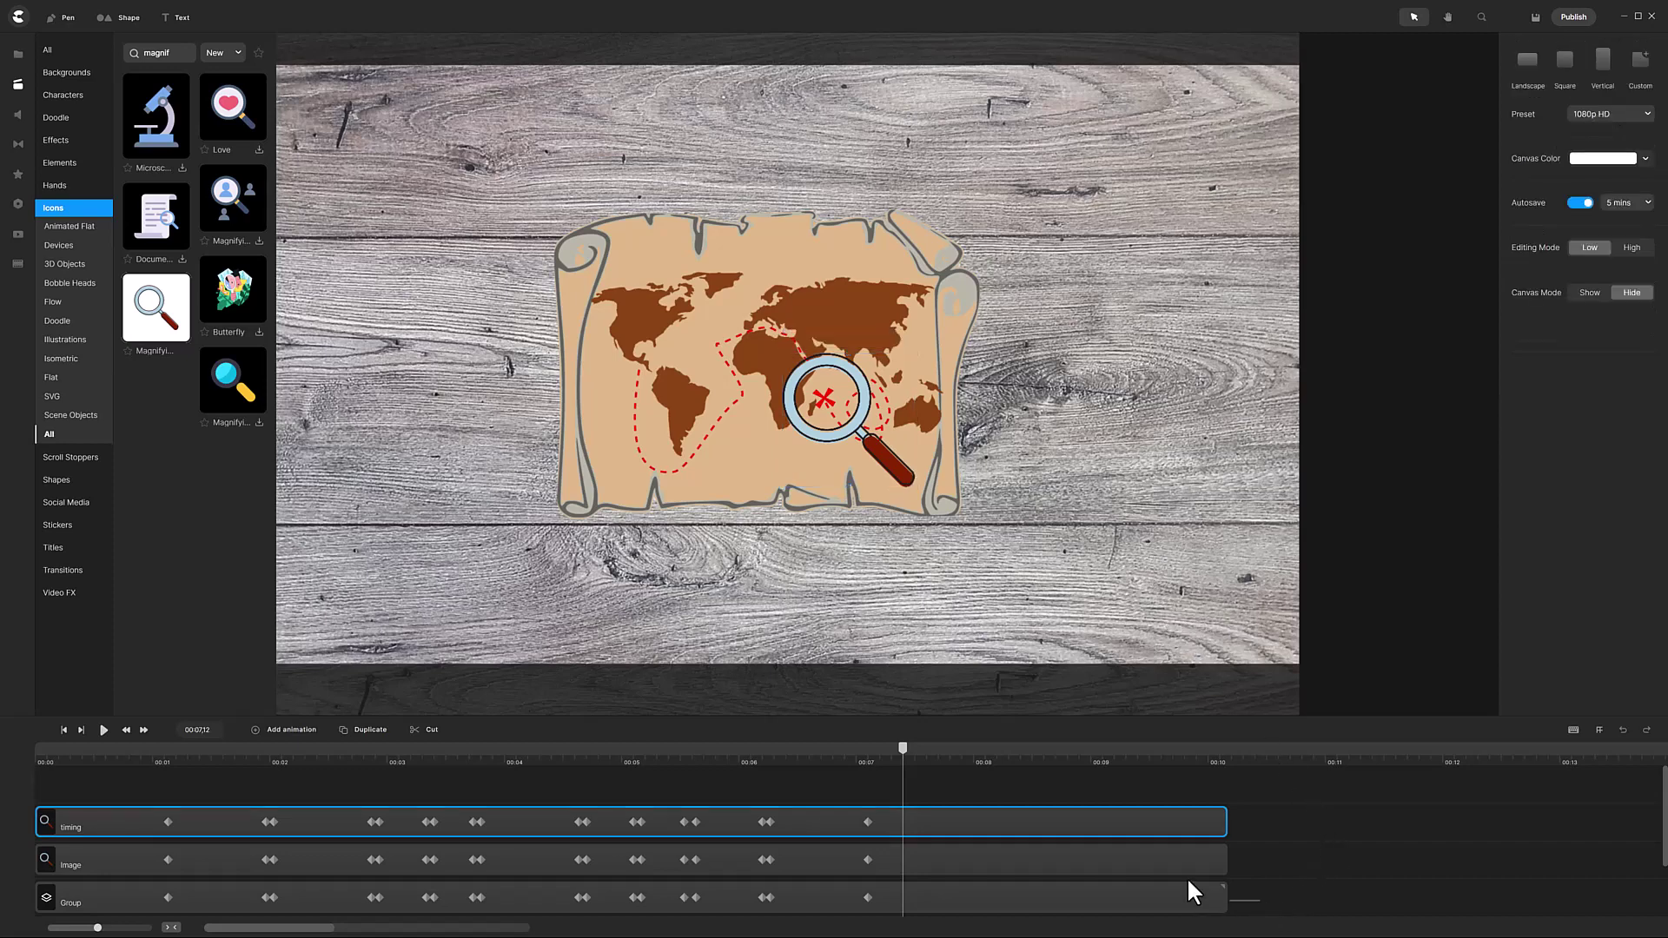
pyautogui.keyDown('shift'); pyautogui.click(1187, 860); pyautogui.keyUp('shift')
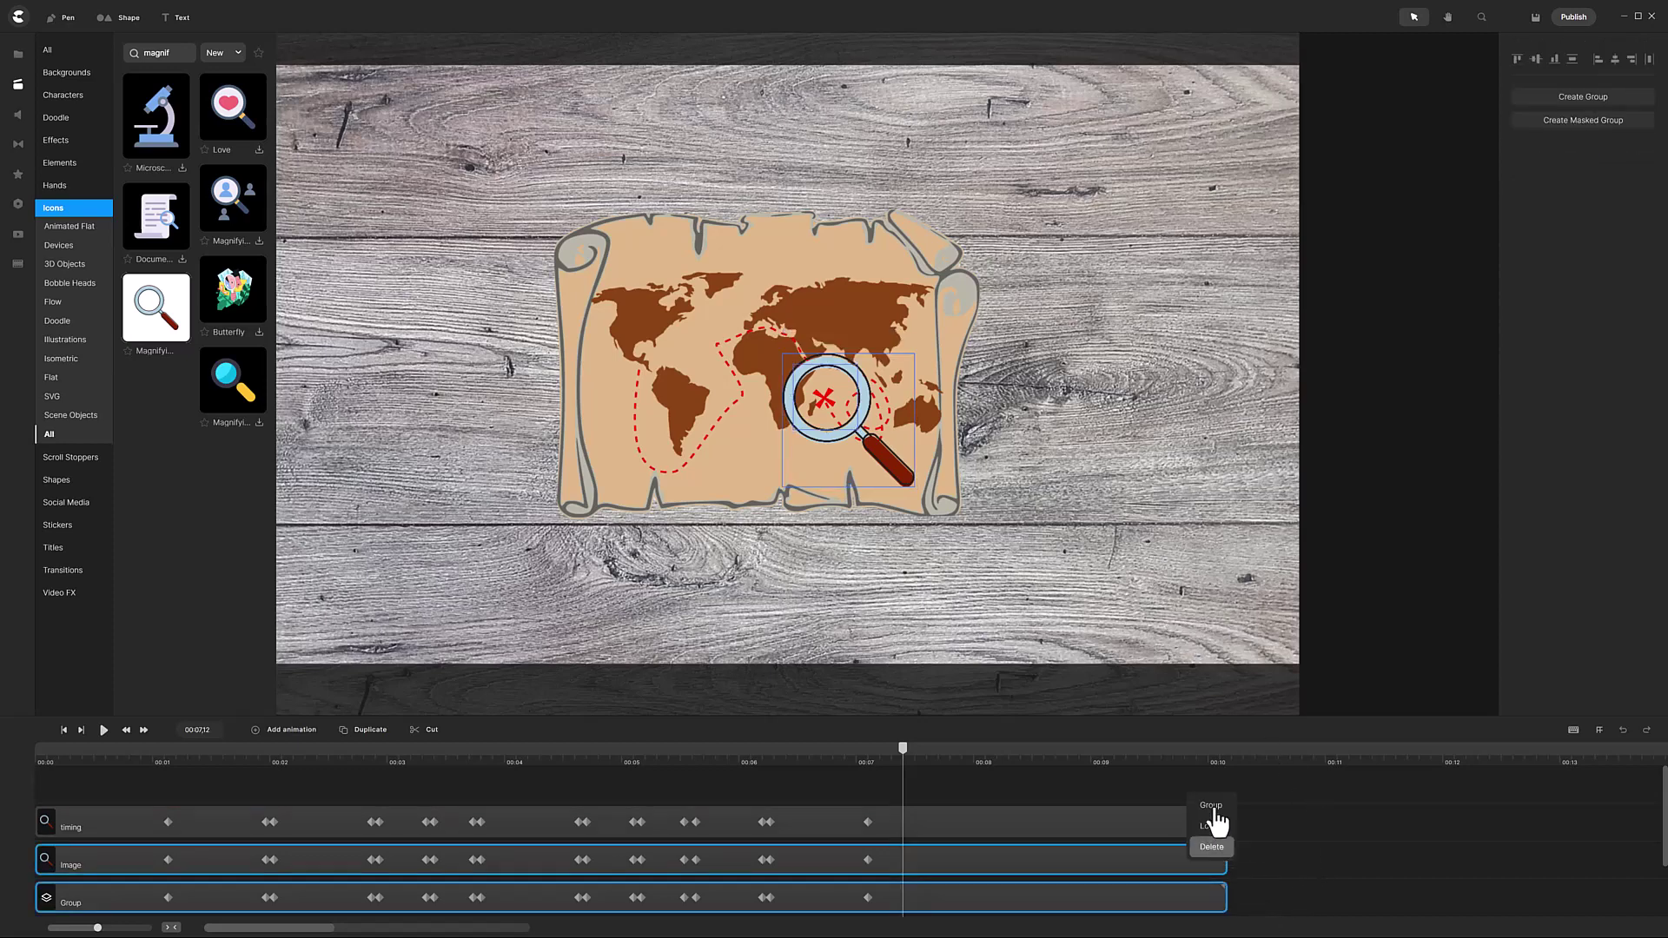
pyautogui.hotkey('ctrl', 'g')
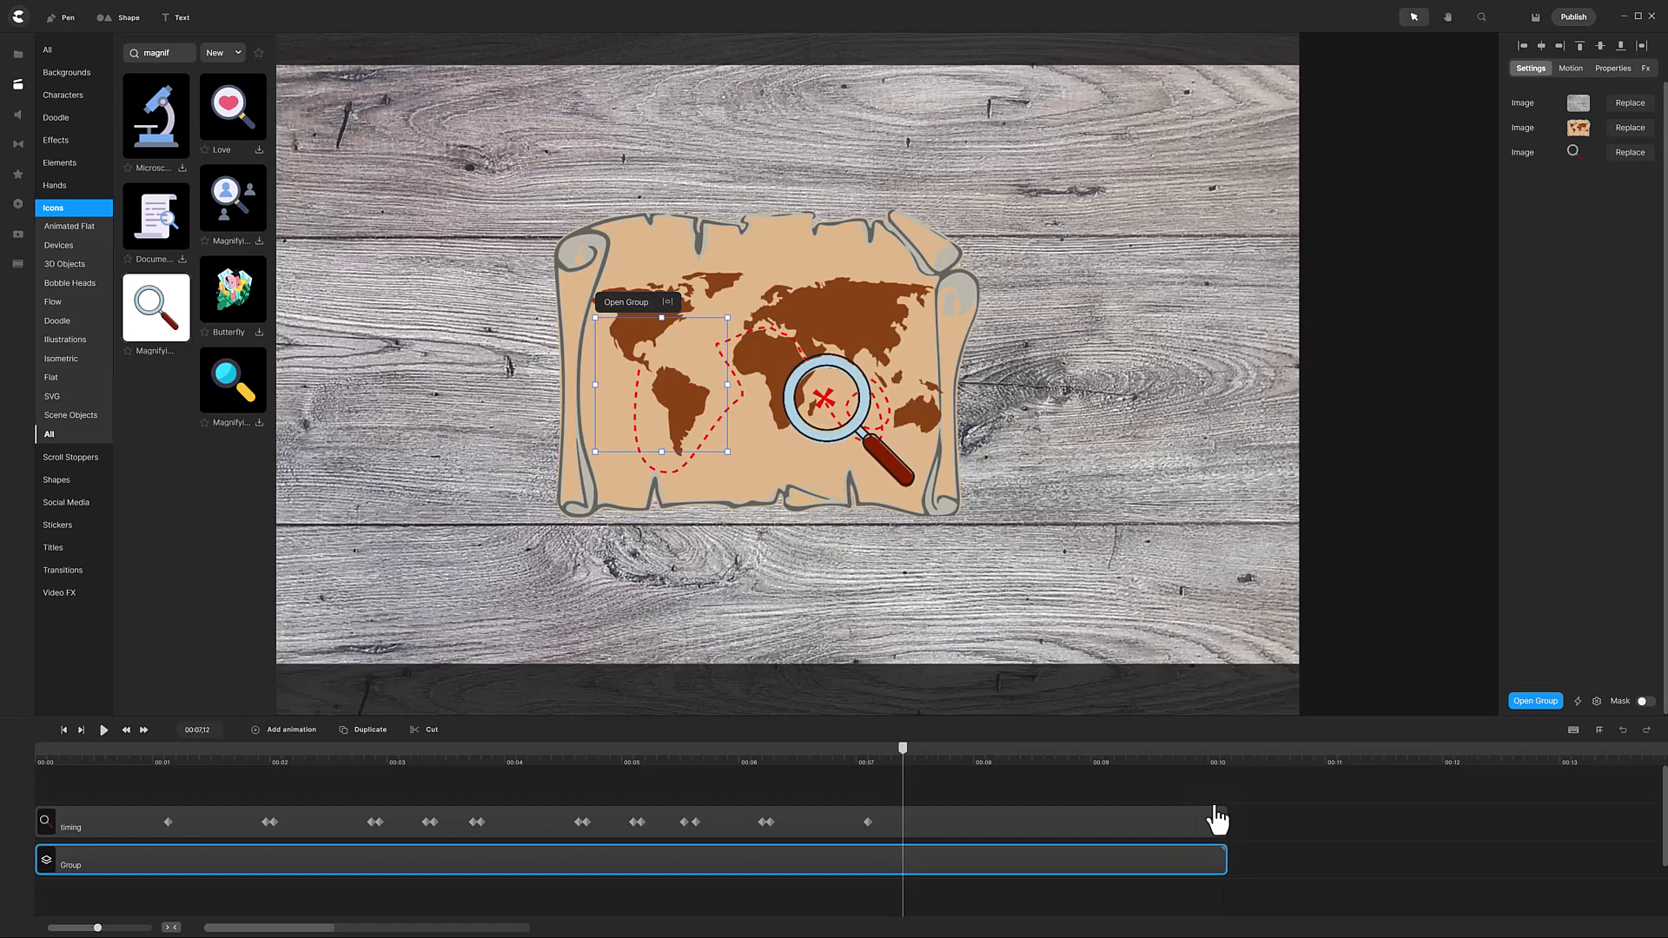
pyautogui.rightClick(1032, 894)
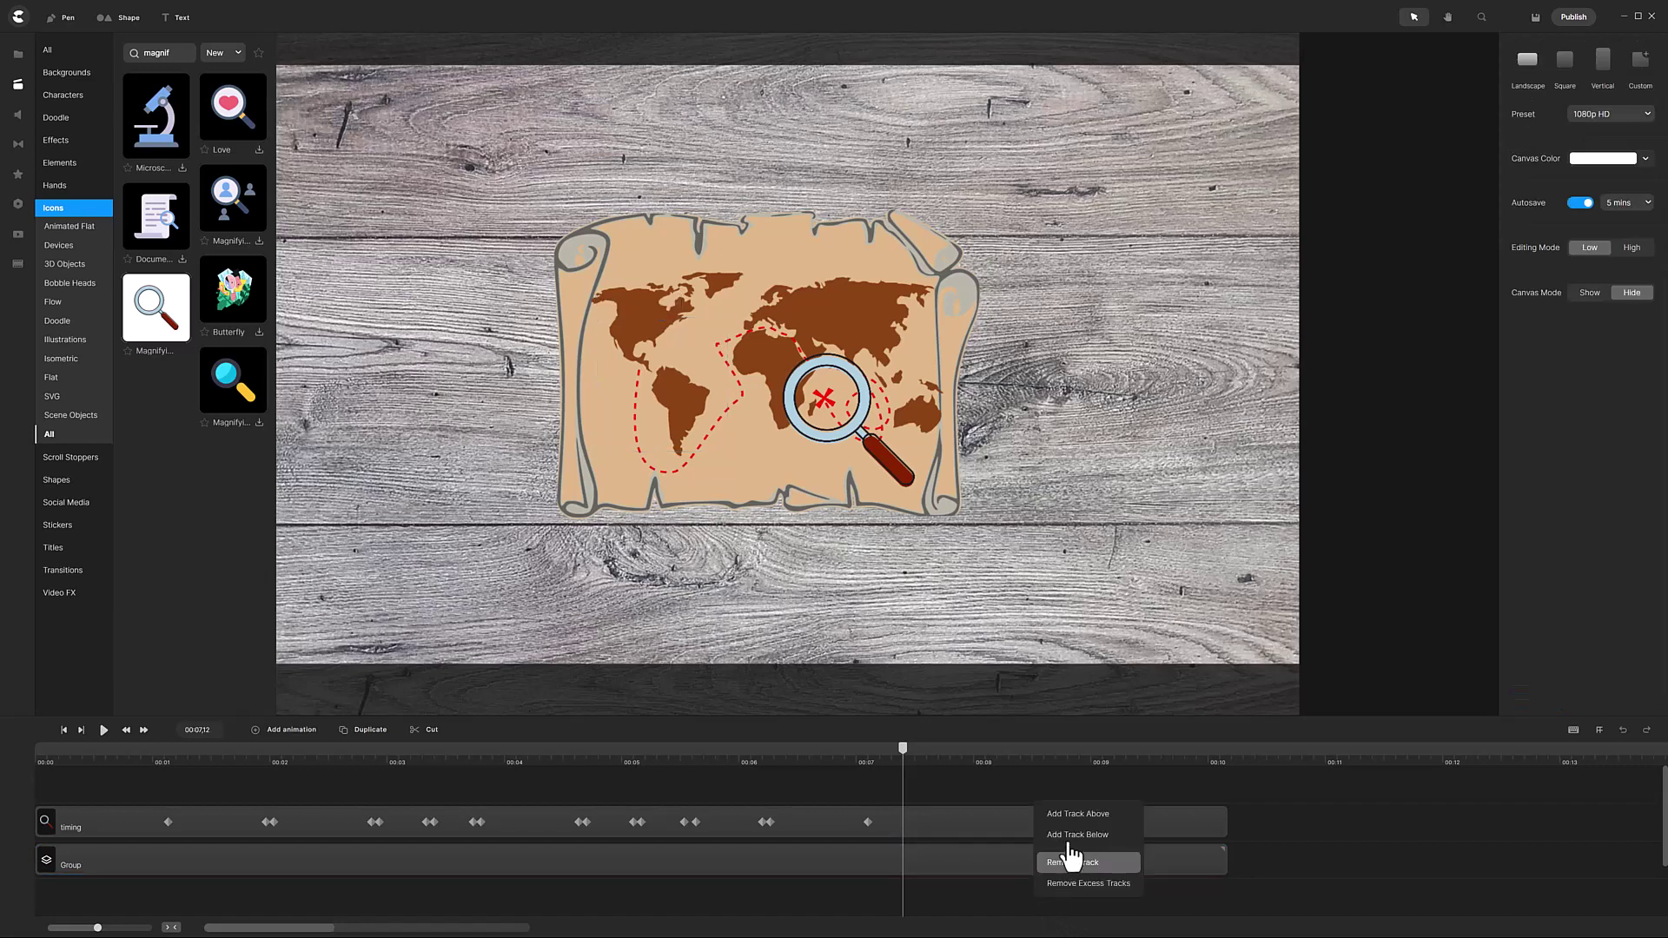
pyautogui.click(1070, 884)
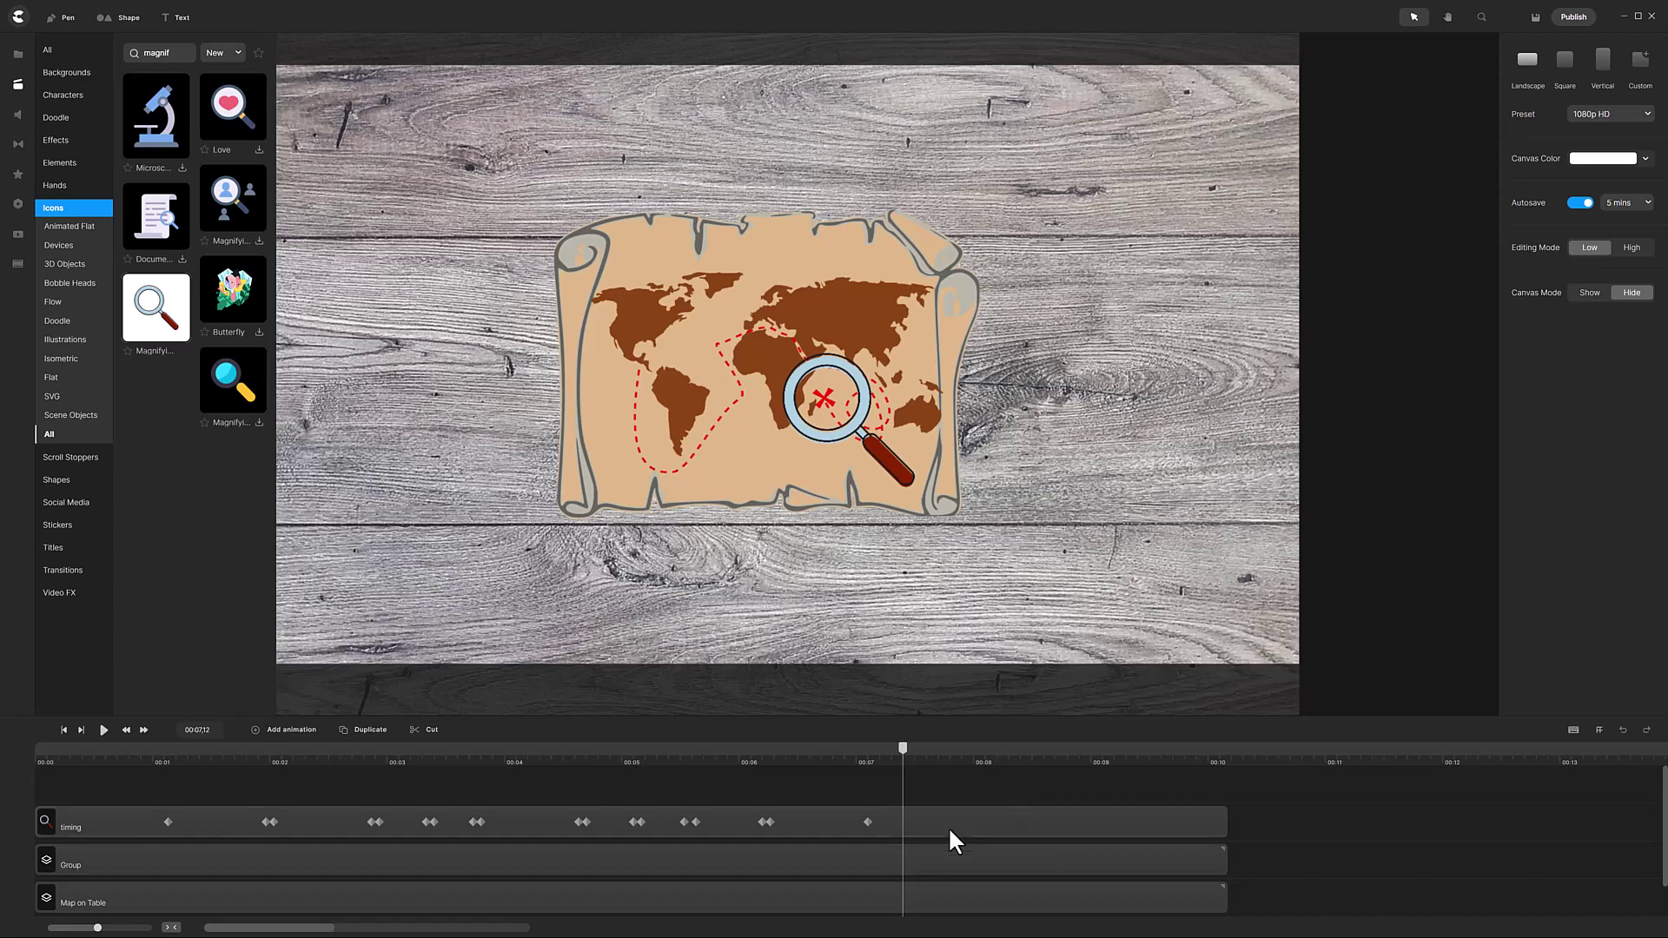
# Step: Scale the combined magnifier group to 175%, then scrub the timeline to preview it
pyautogui.click(936, 872)
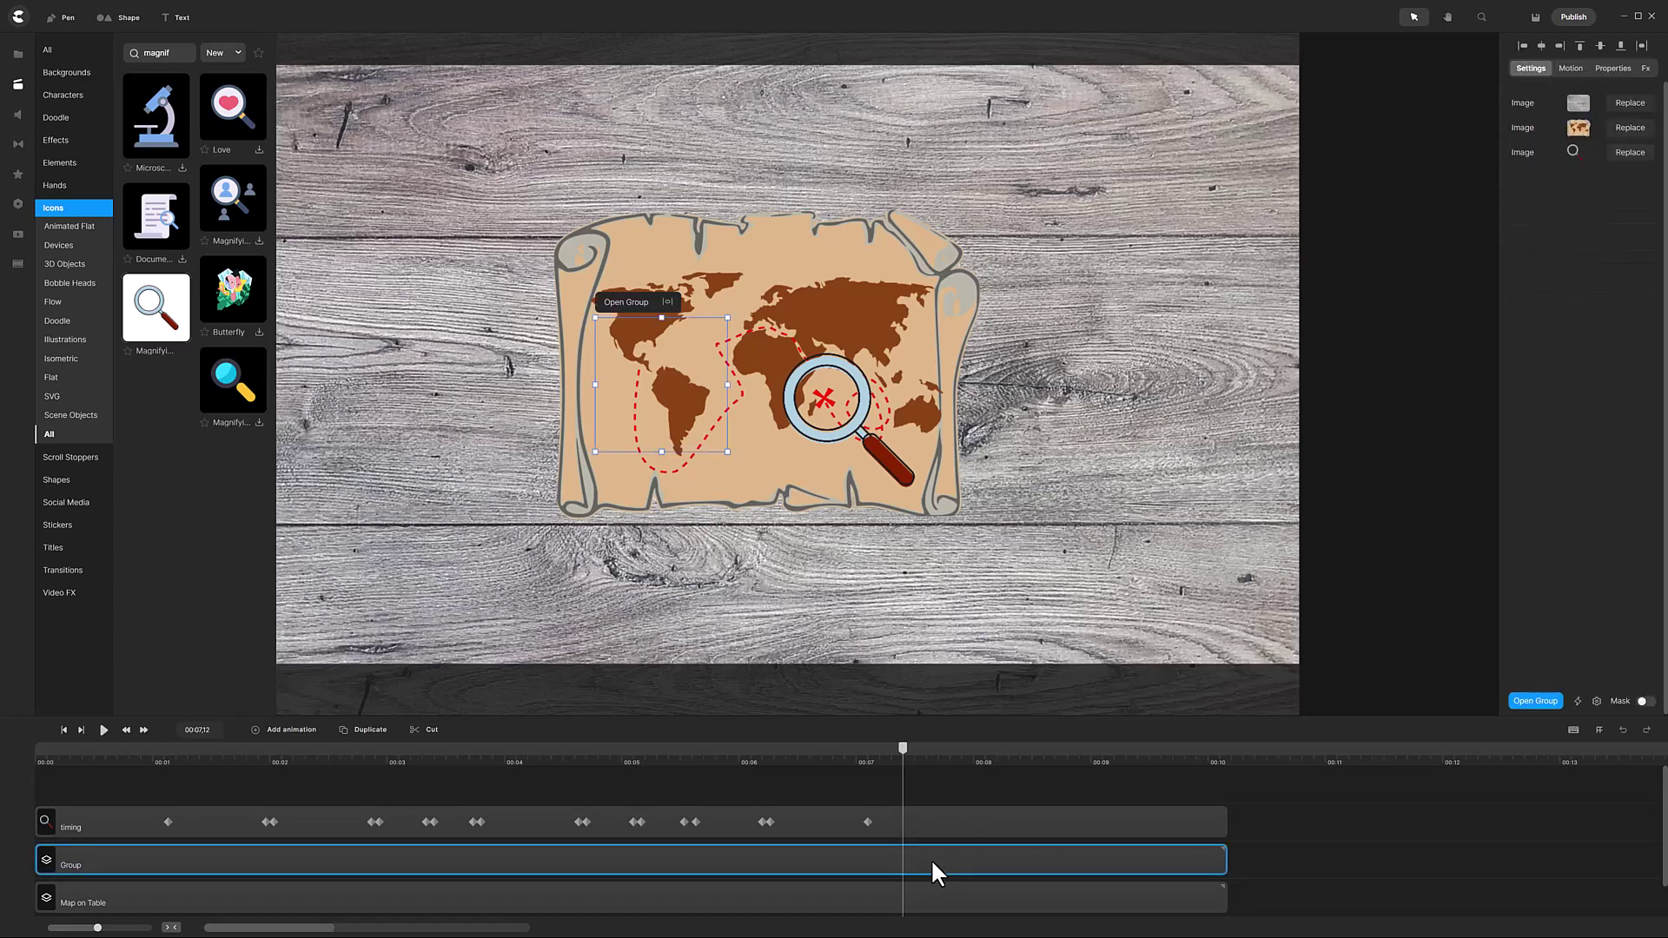
pyautogui.click(1613, 73)
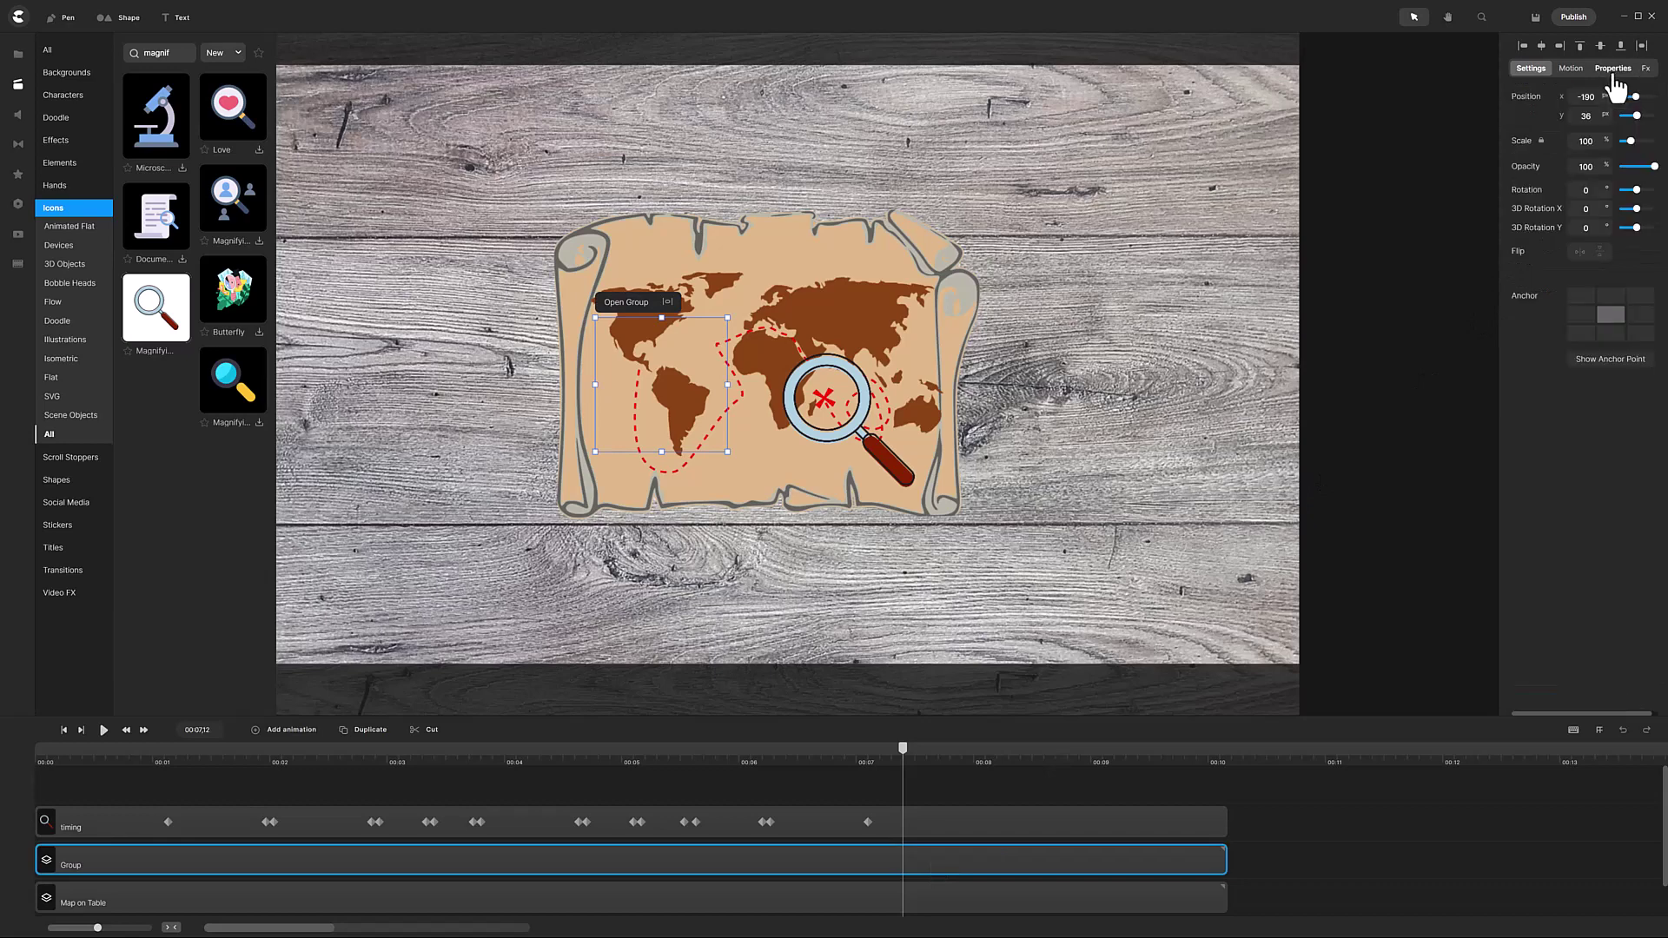
pyautogui.click(1585, 144)
pyautogui.doubleClick(1586, 143)
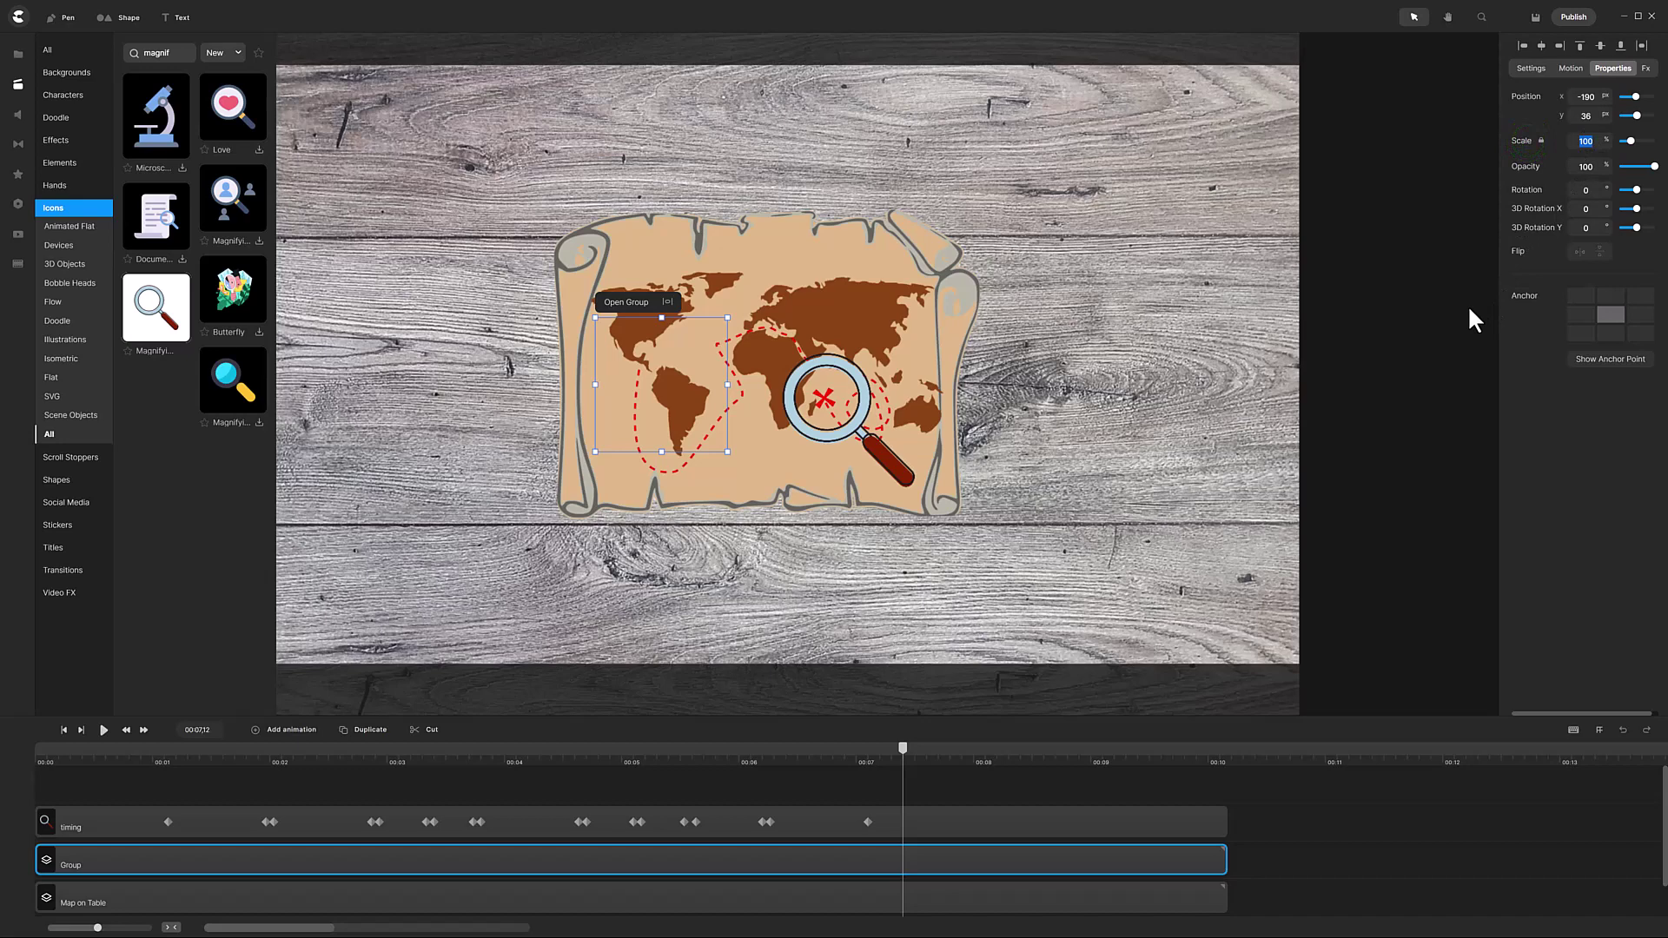
pyautogui.write('175')
pyautogui.press('Return')
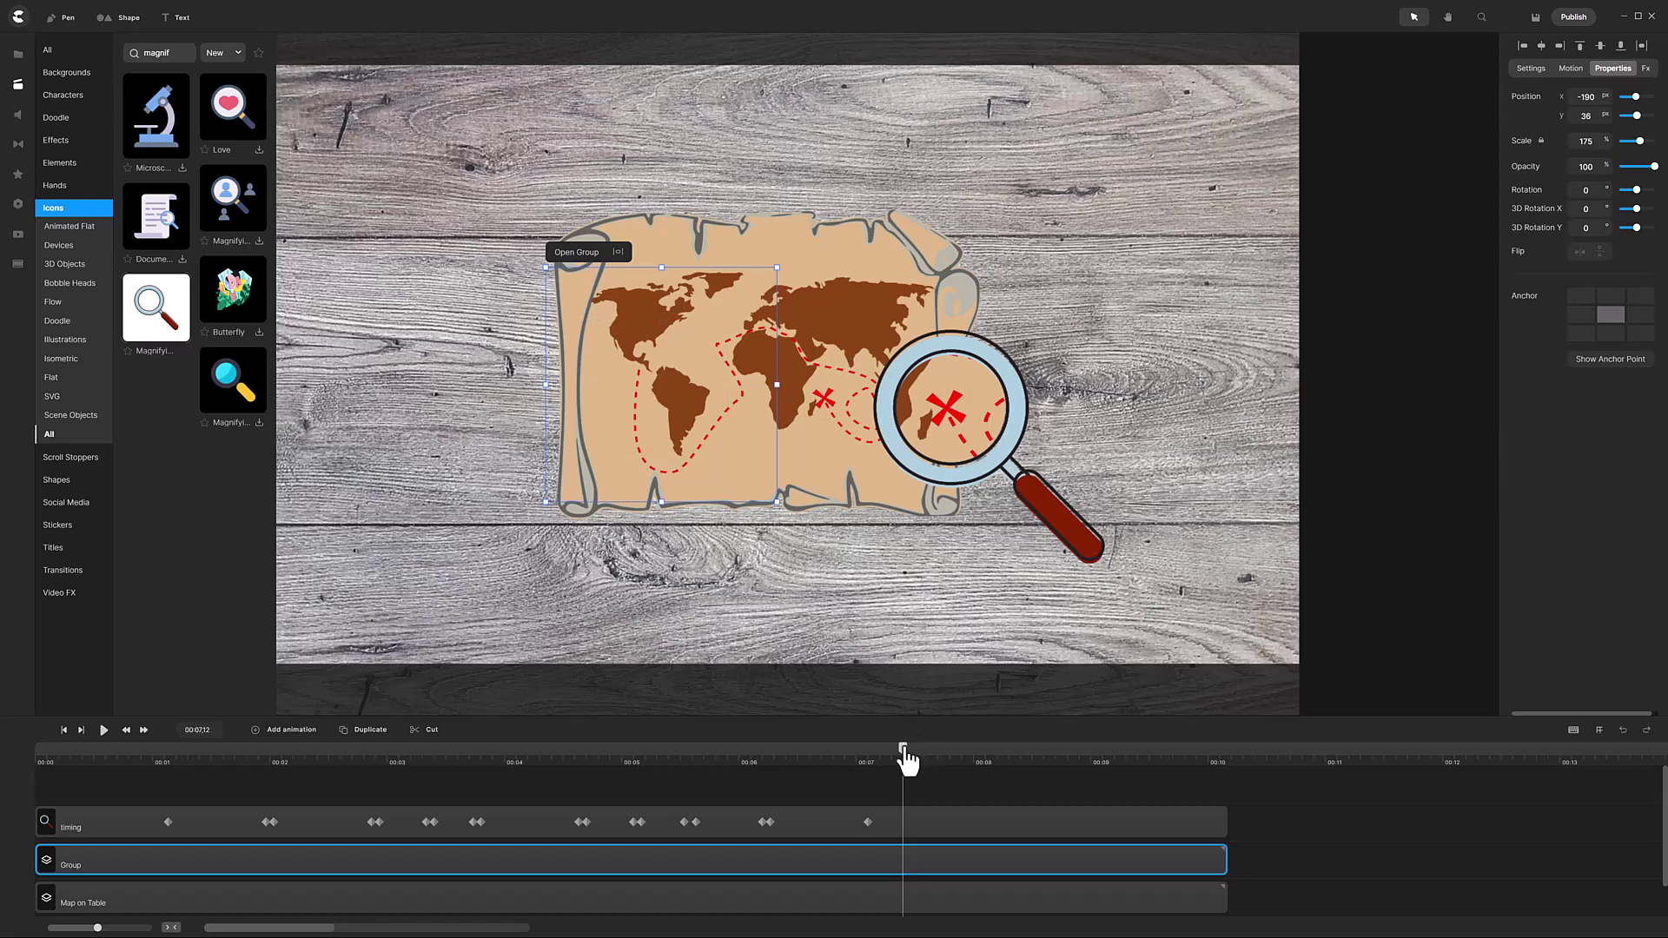
pyautogui.moveTo(905, 760)
pyautogui.mouseDown()
pyautogui.moveTo(728, 770)
pyautogui.moveTo(627, 756)
pyautogui.moveTo(751, 780)
pyautogui.moveTo(912, 781)
pyautogui.mouseUp()
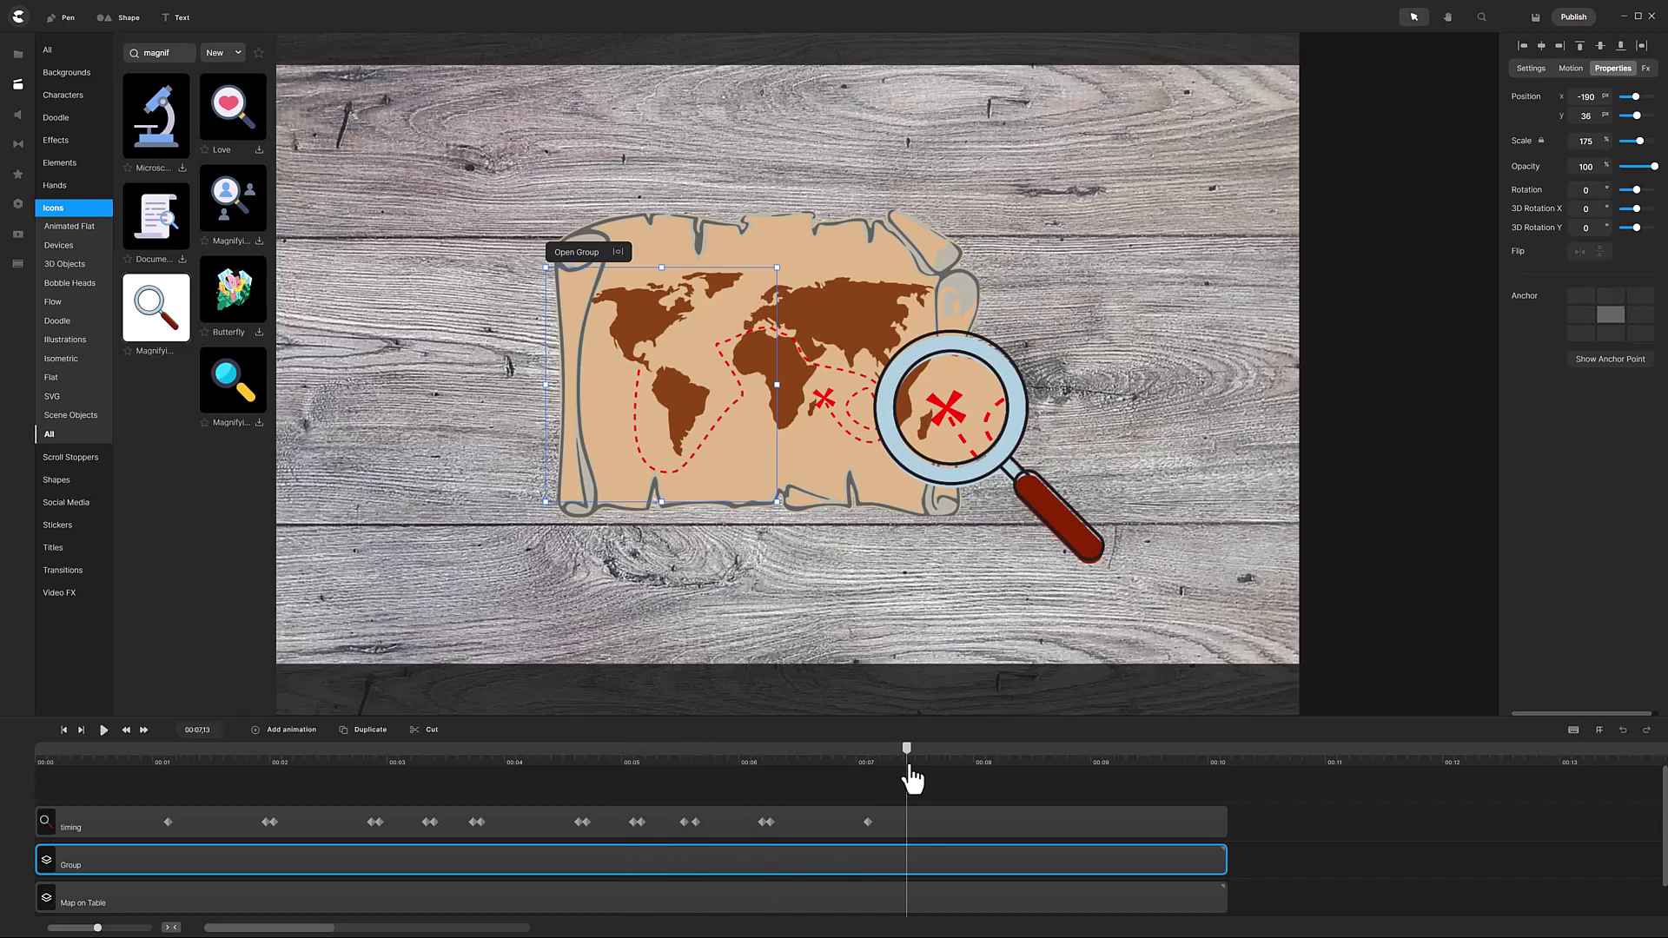
pyautogui.rightClick(539, 857)
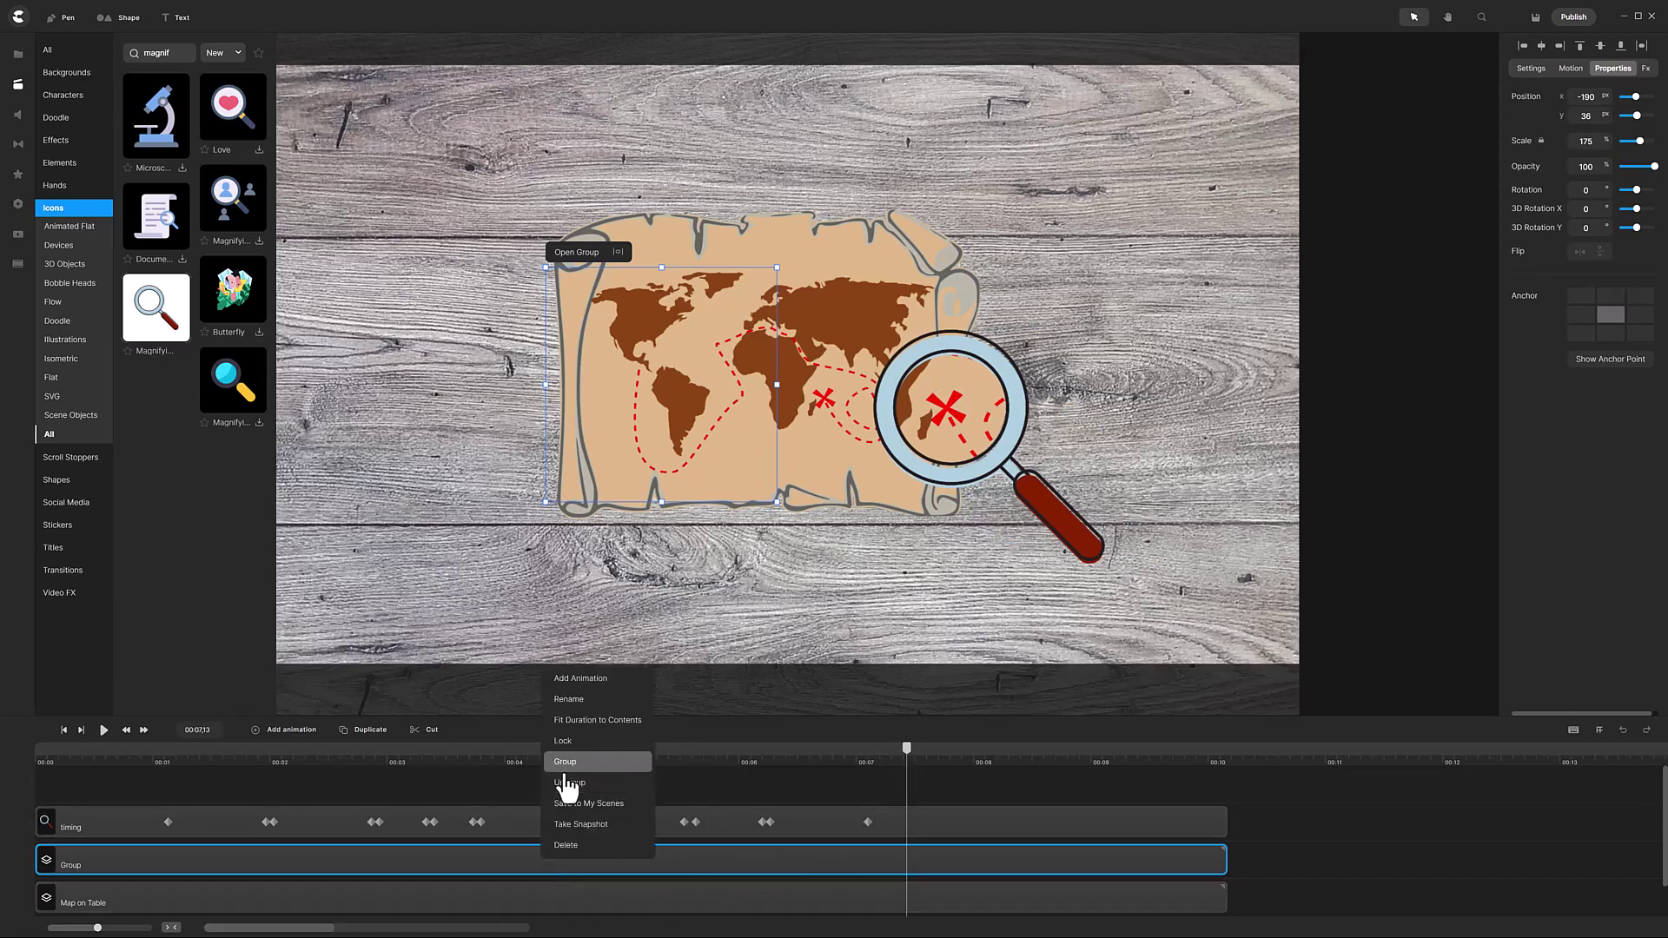
# Step: Rename the Group layer to 'magnify'
pyautogui.click(569, 700)
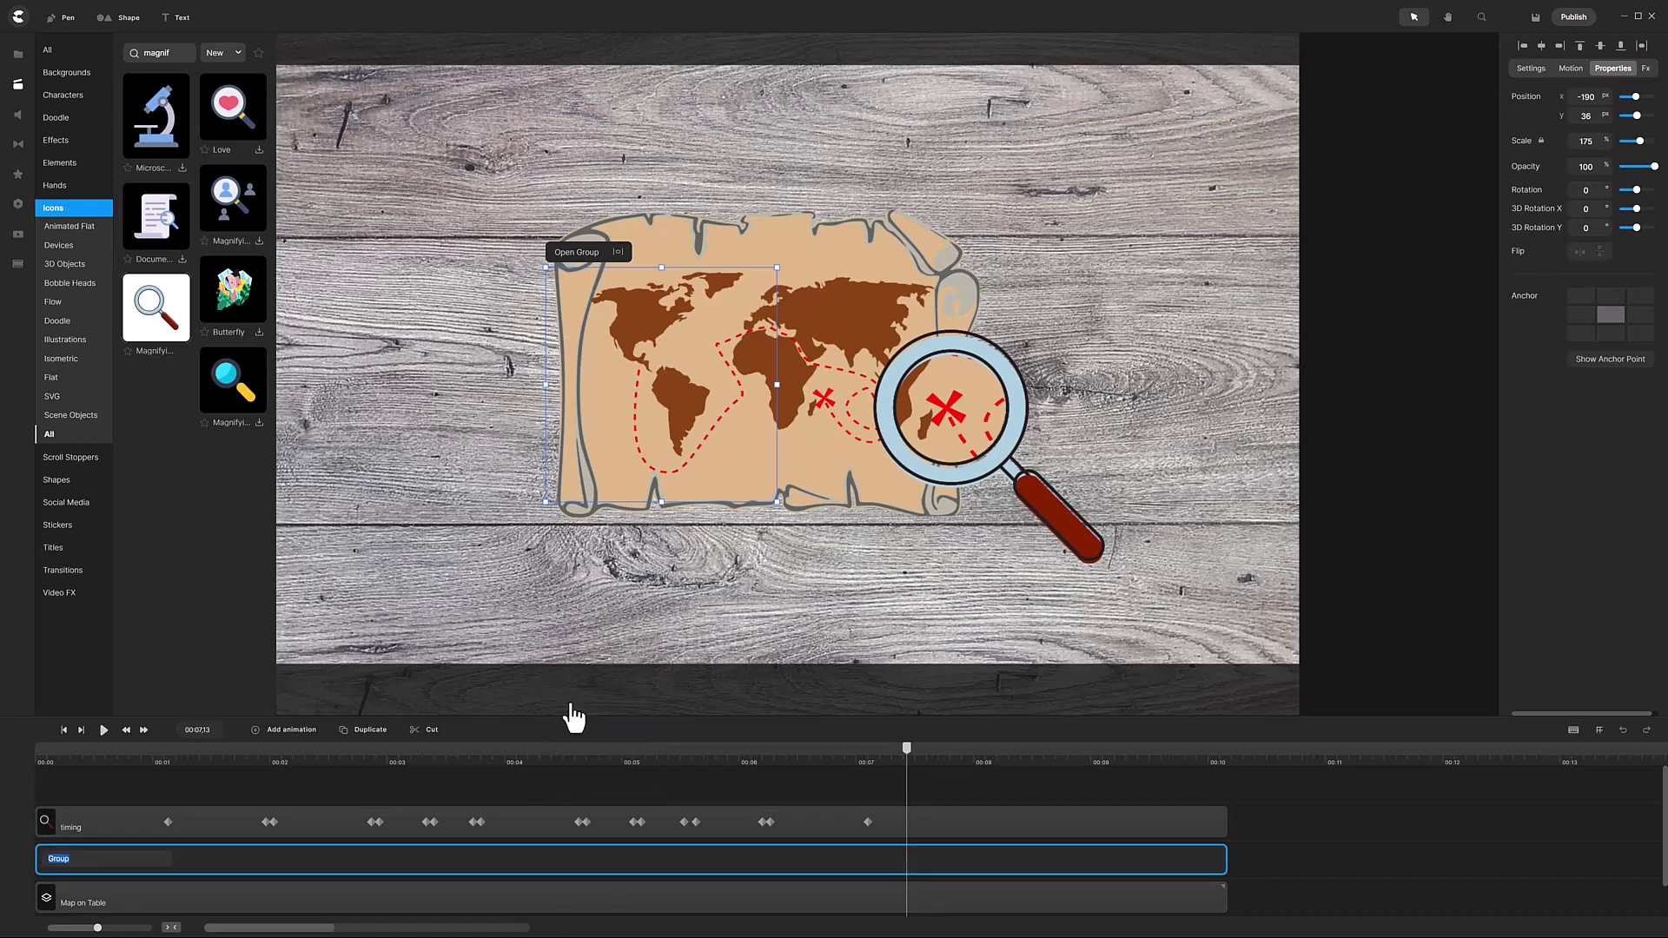
pyautogui.write('magnify')
pyautogui.press('Return')
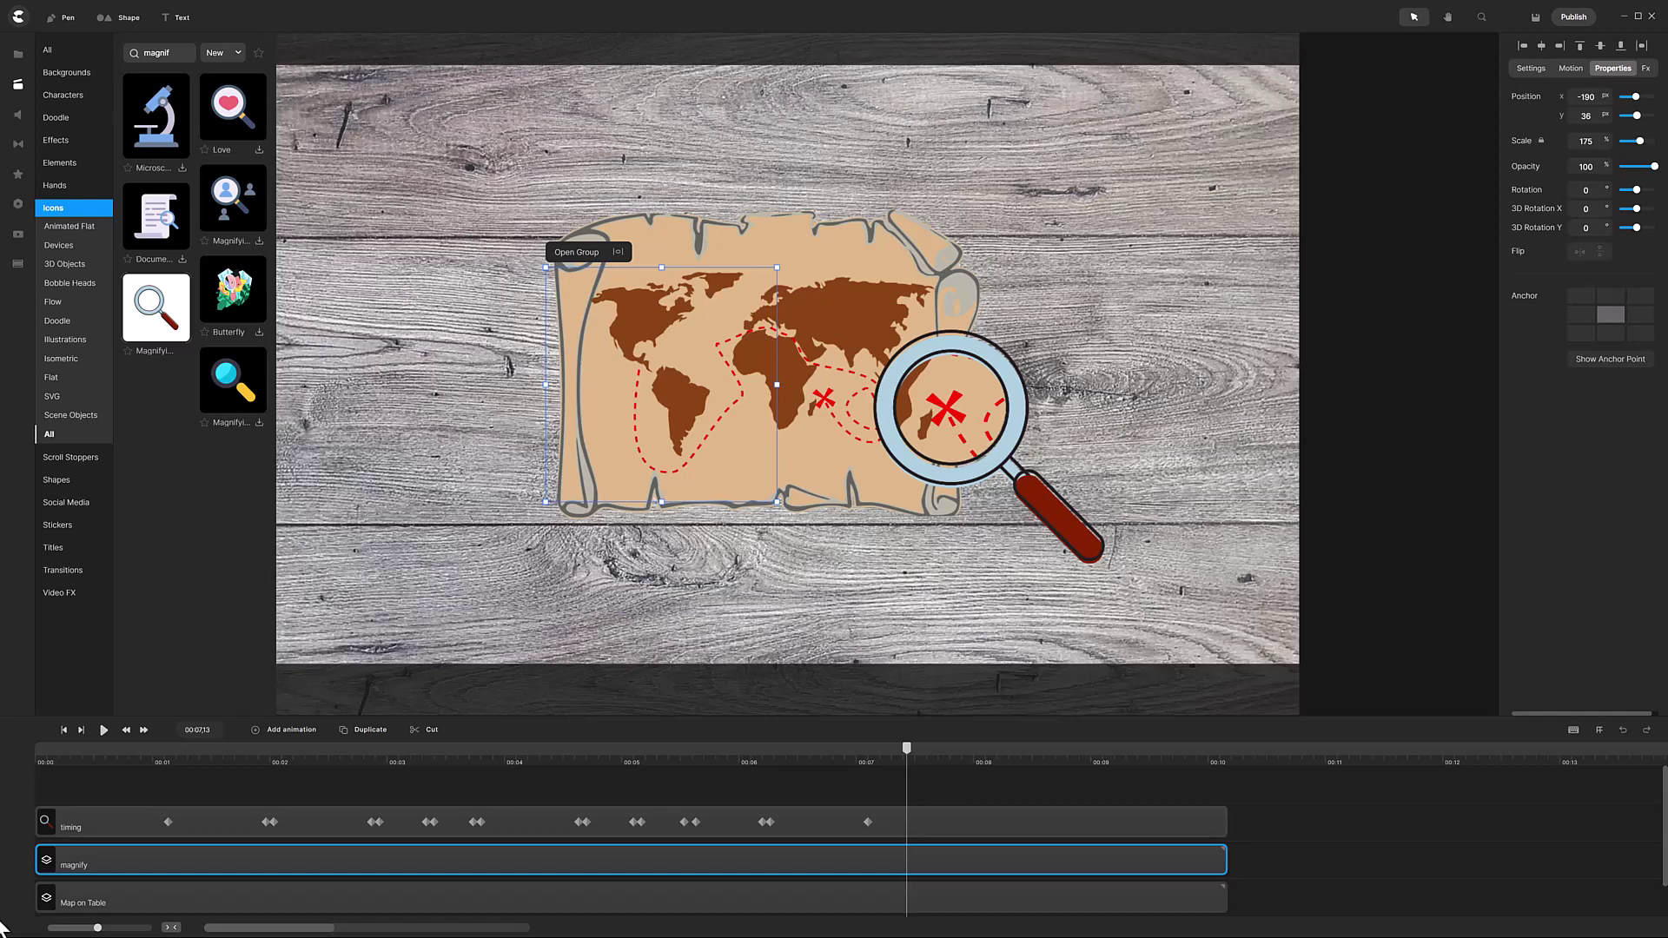
# Step: Lock the timing and Map on Table layers
pyautogui.click(165, 822)
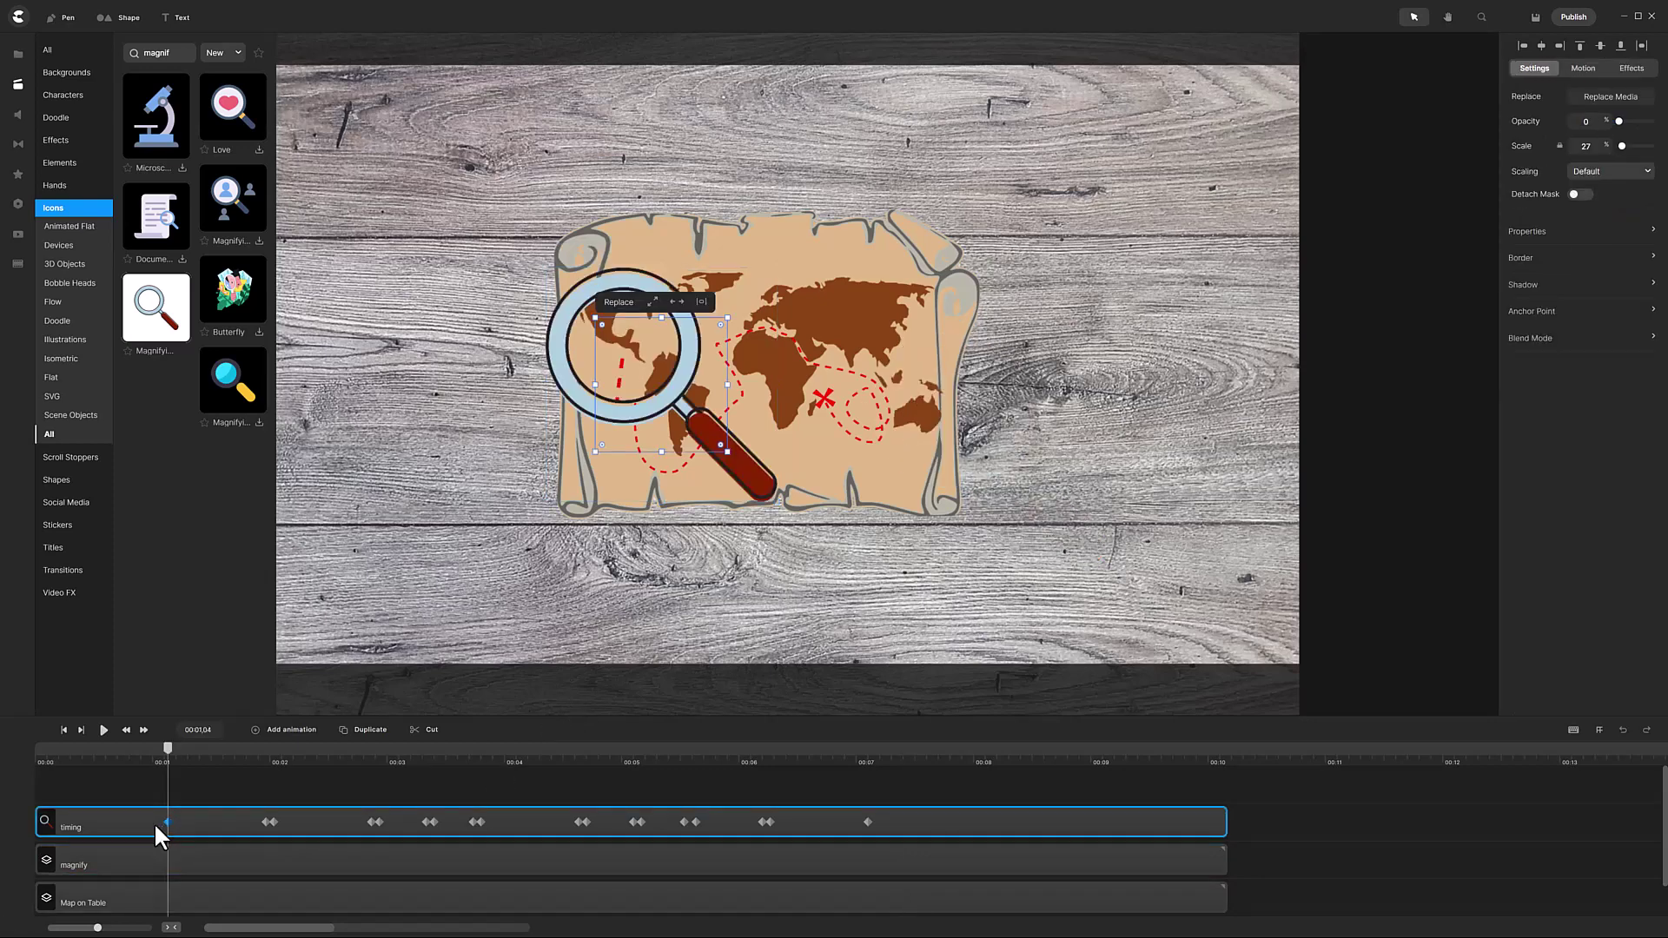
pyautogui.rightClick(135, 829)
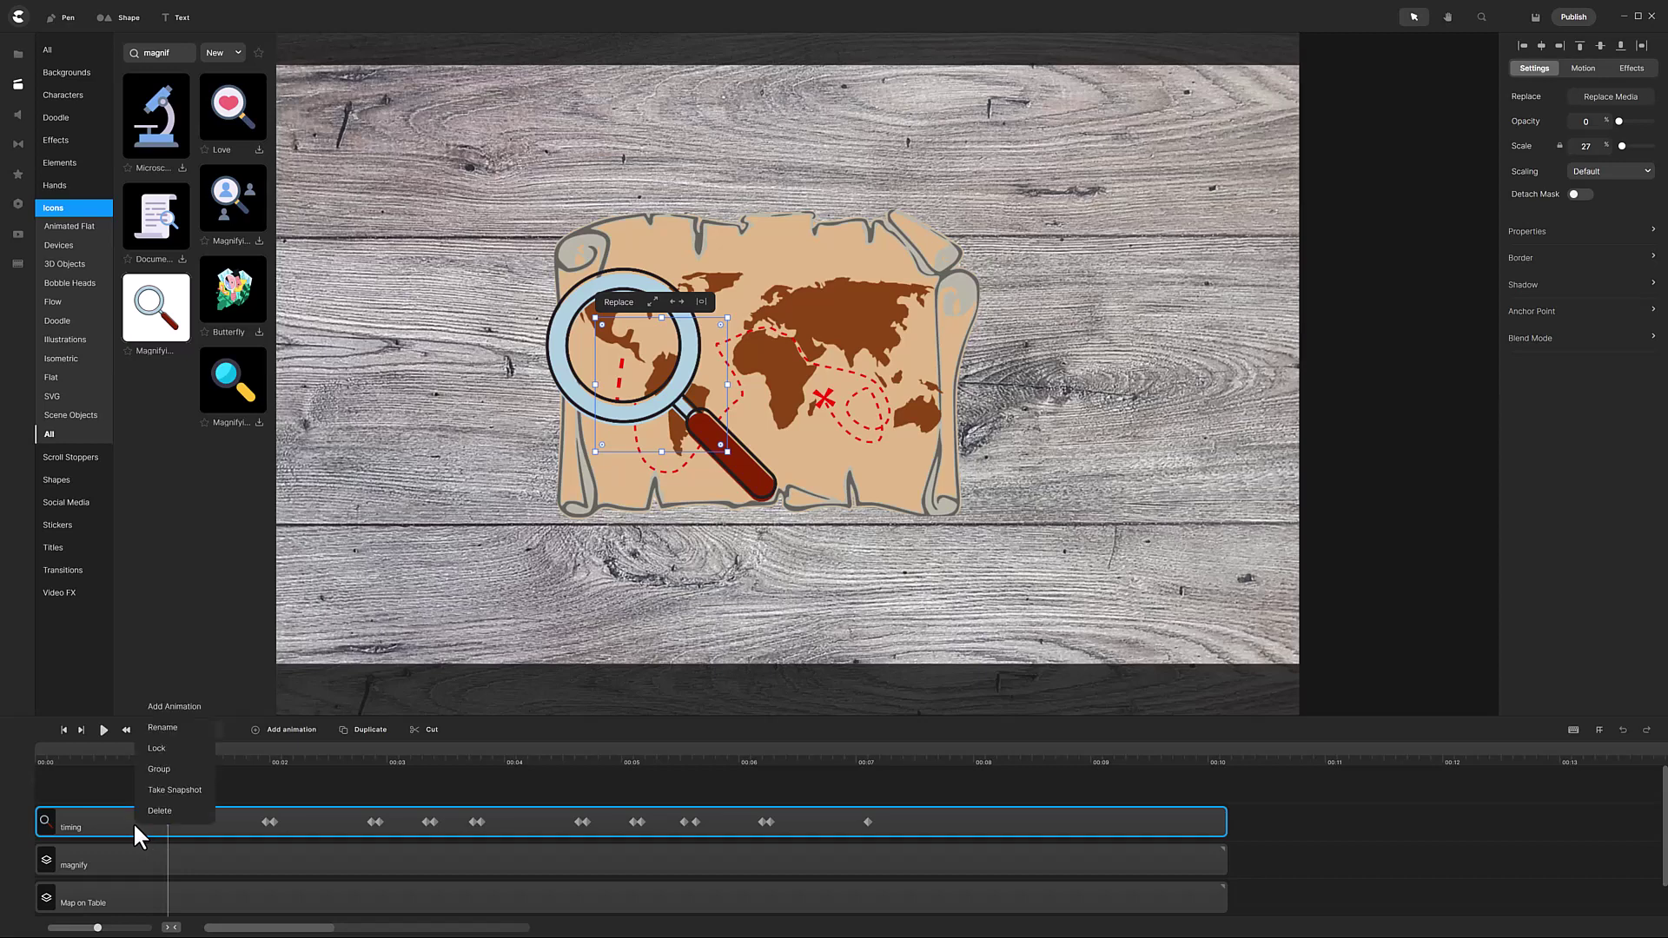
pyautogui.click(158, 749)
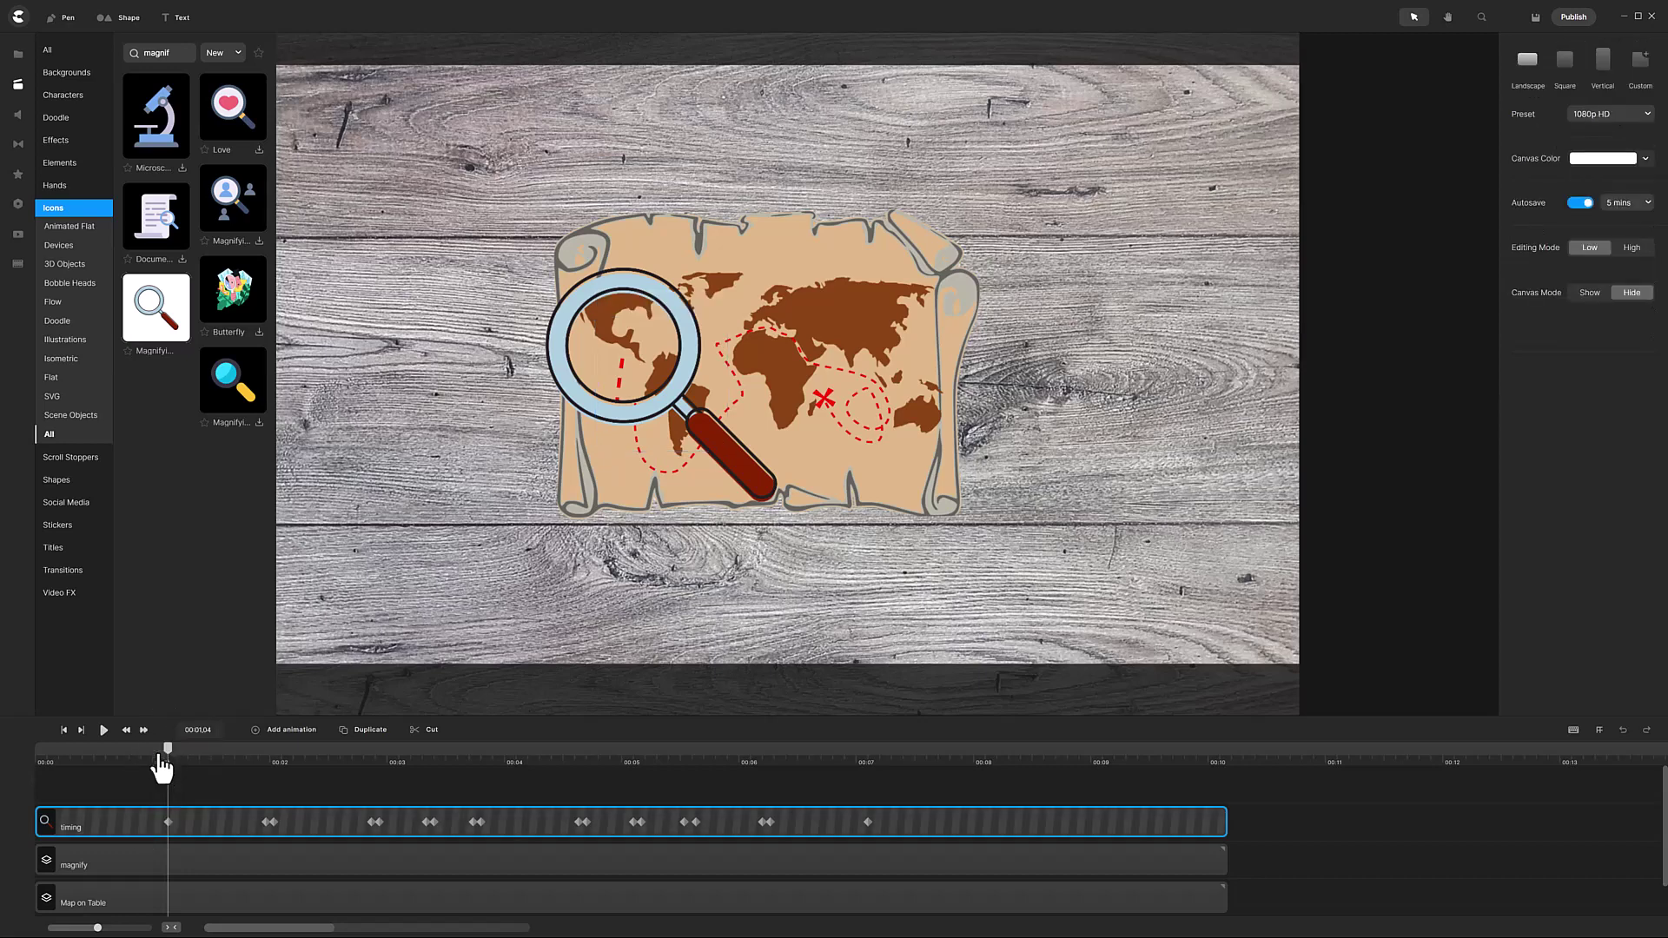
pyautogui.click(137, 903)
pyautogui.rightClick(137, 904)
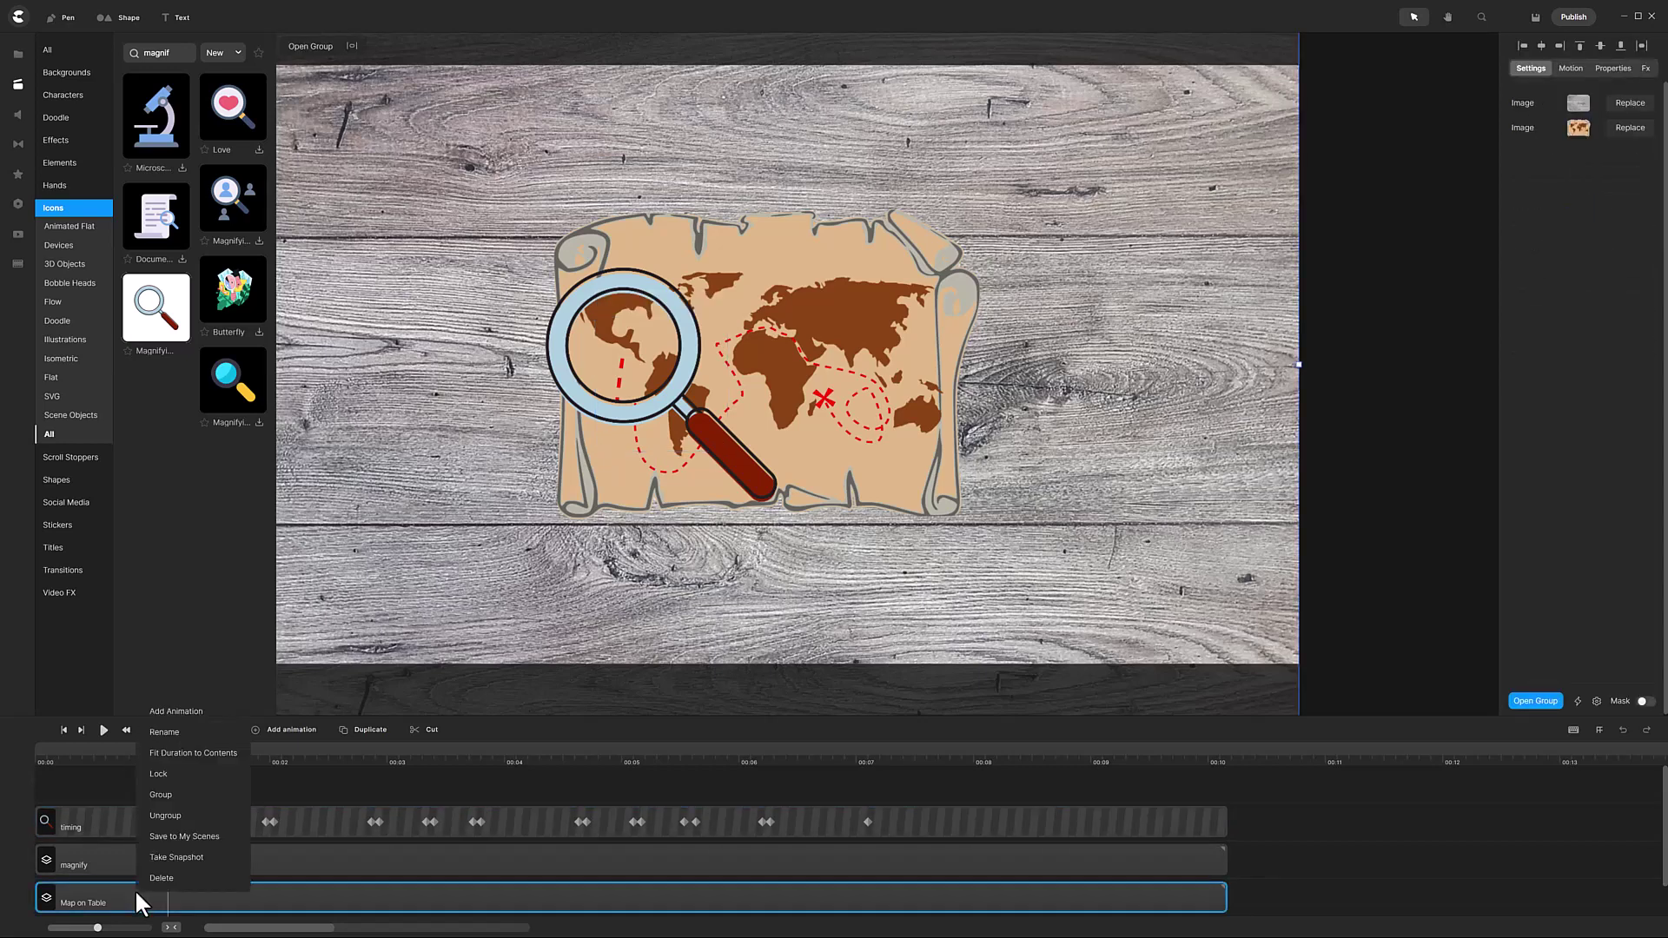
pyautogui.click(173, 773)
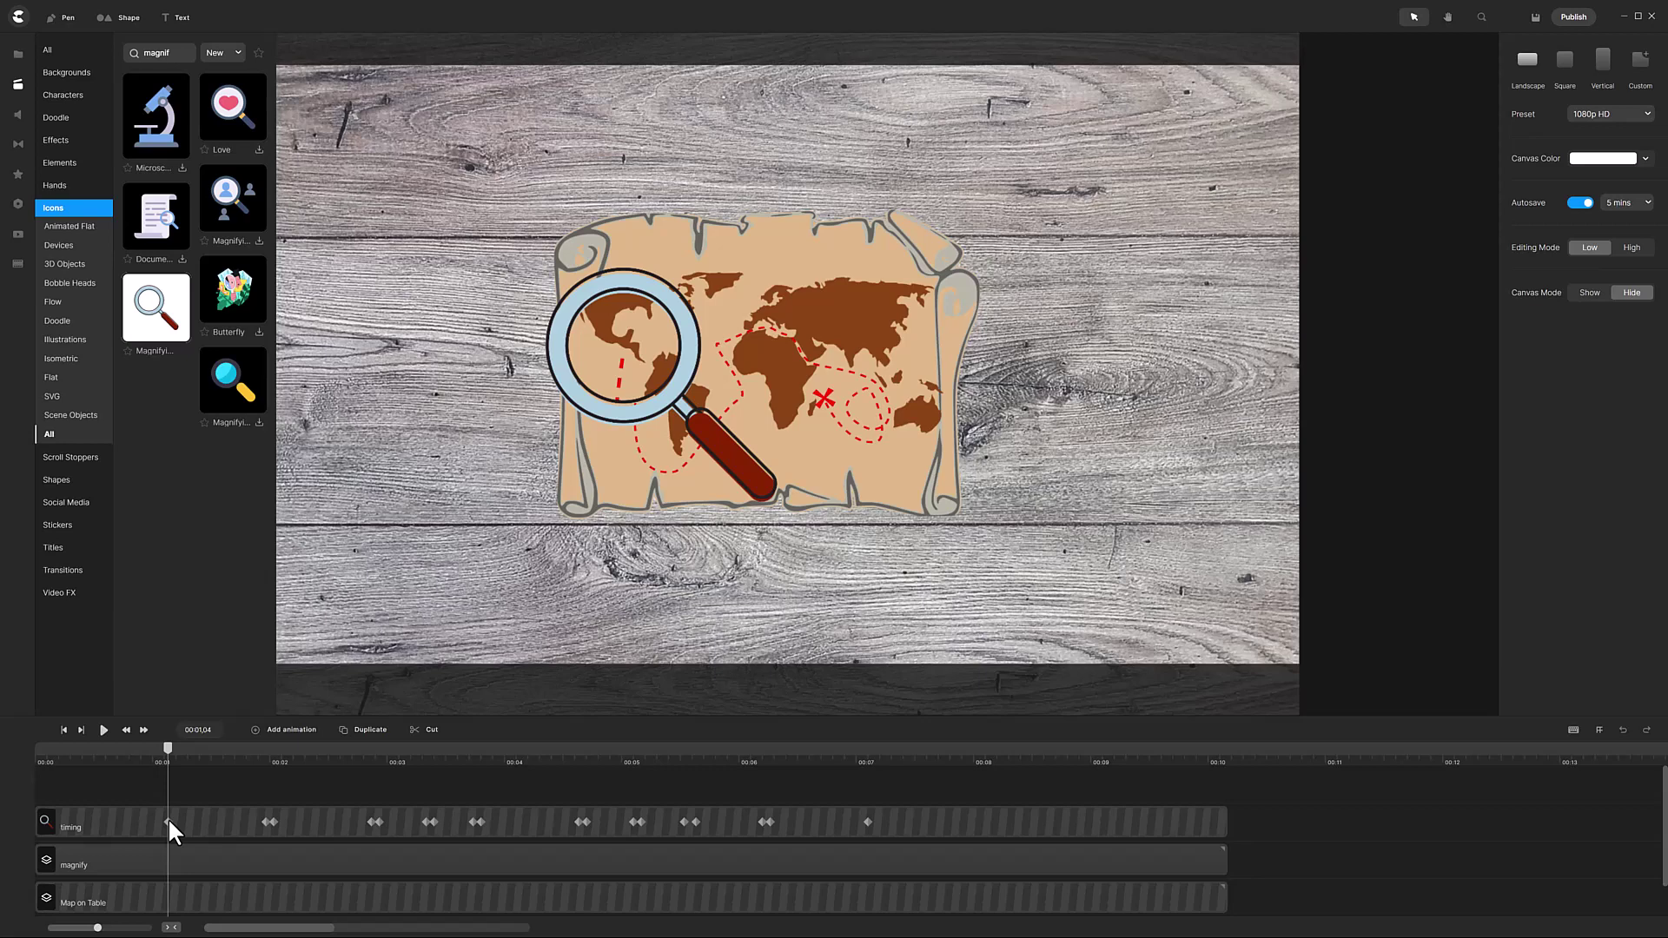
# Step: Add a position keyframe to magnify at 1.29 seconds, with the magnifier on the map's lower route
pyautogui.click(182, 862)
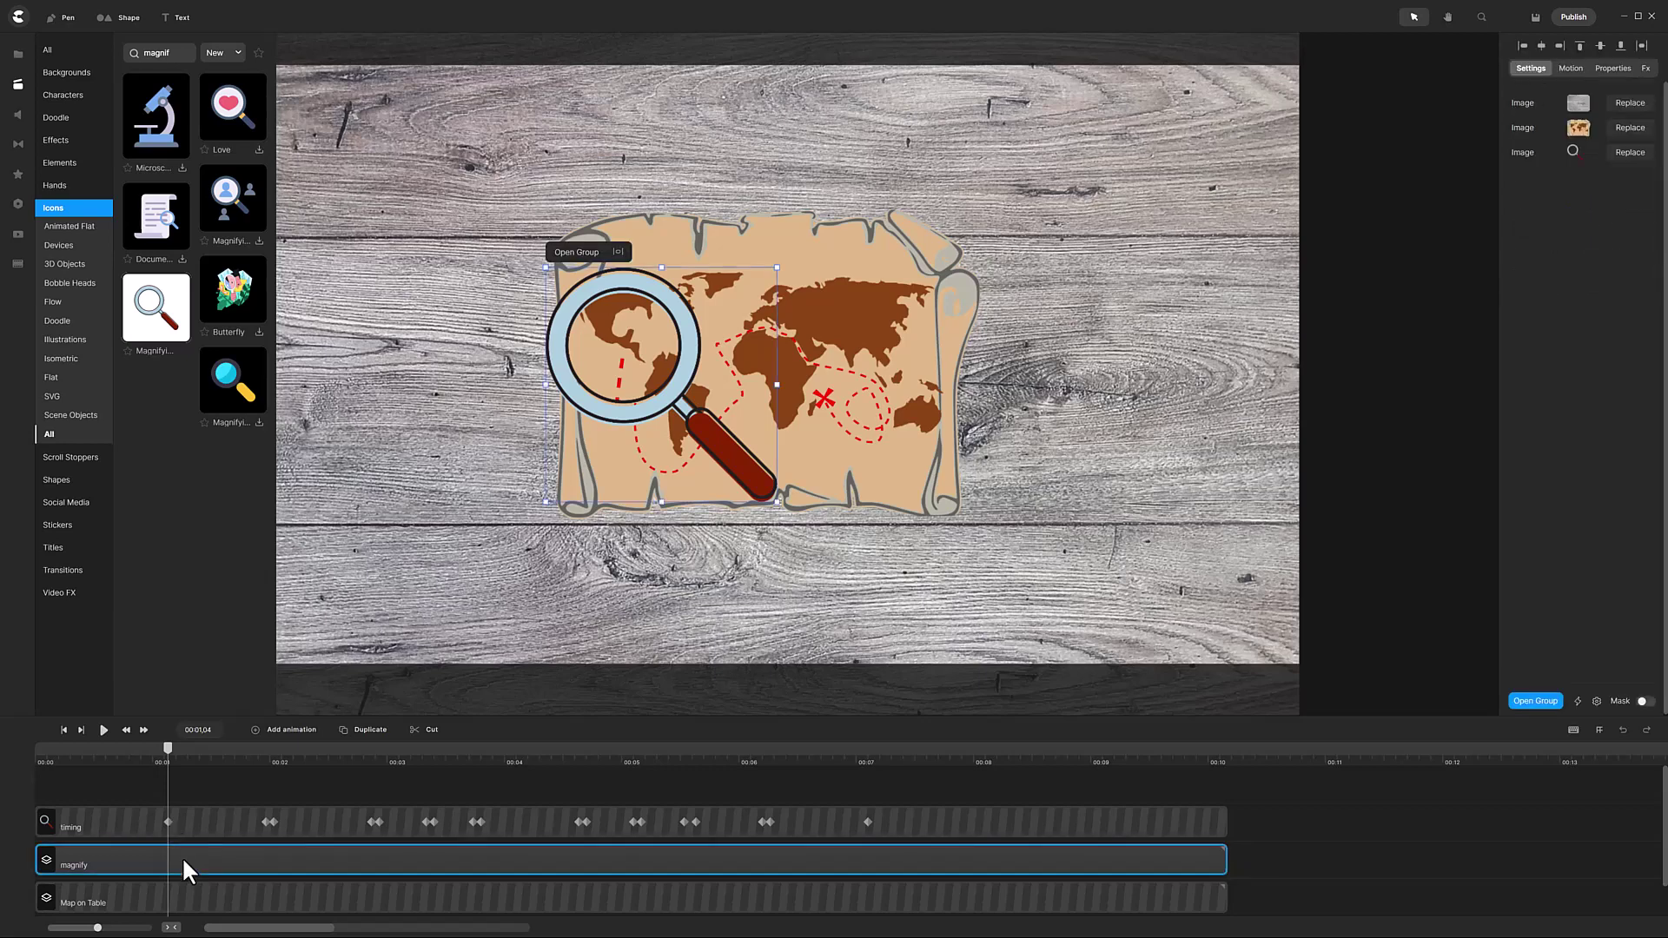
pyautogui.click(286, 733)
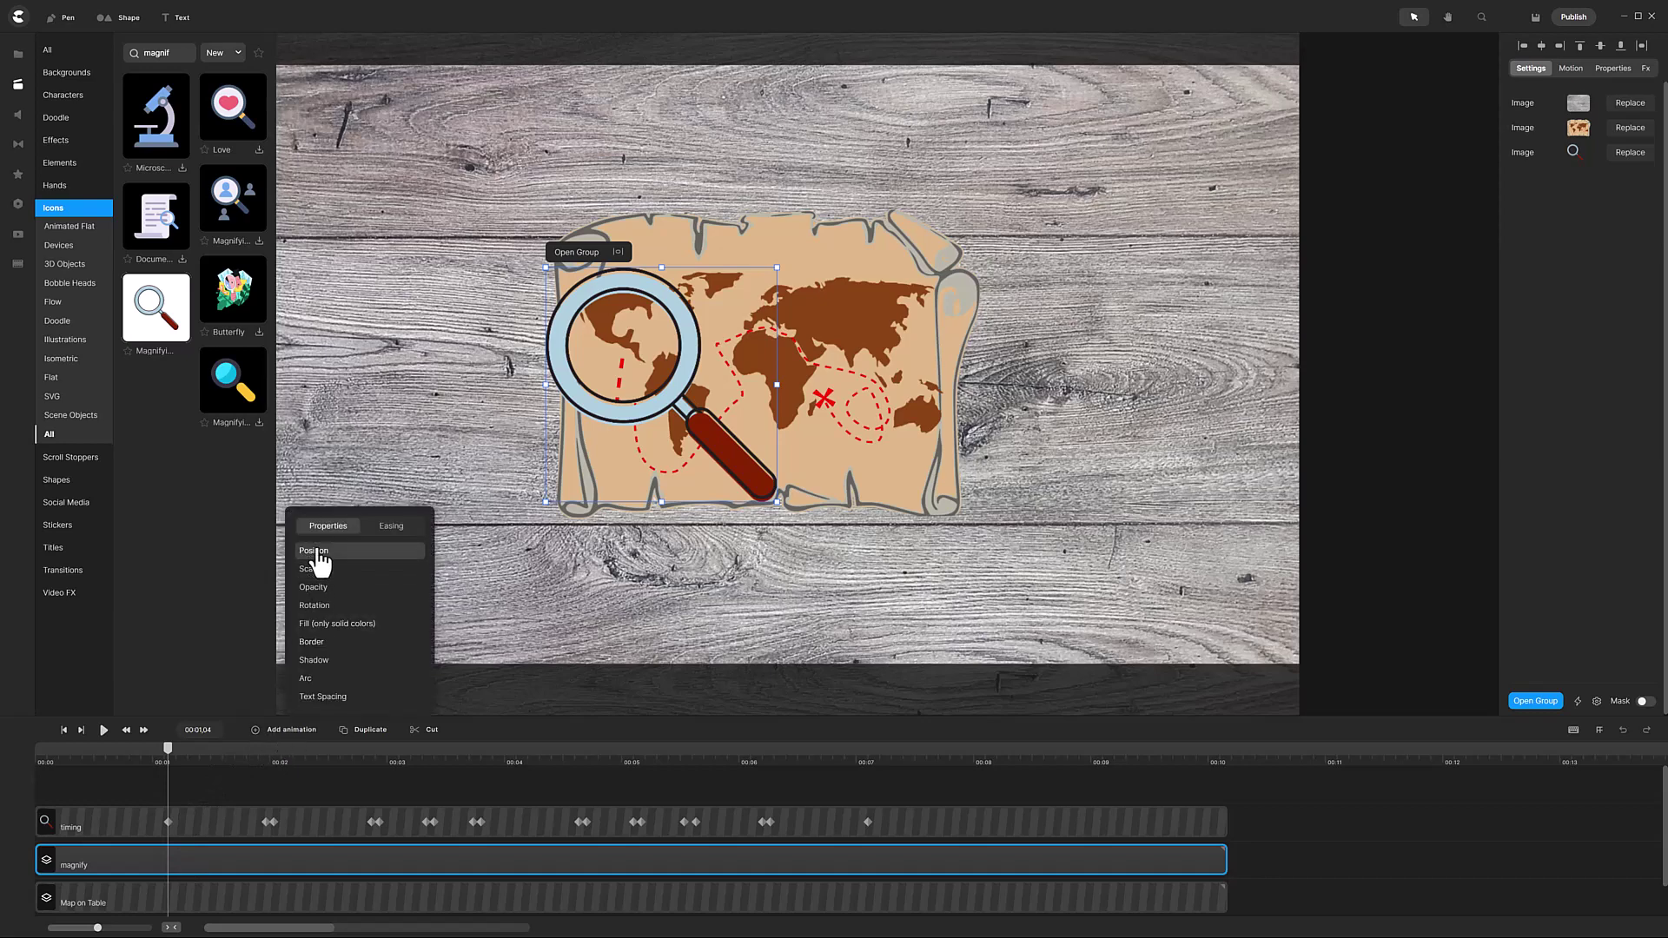
pyautogui.click(266, 860)
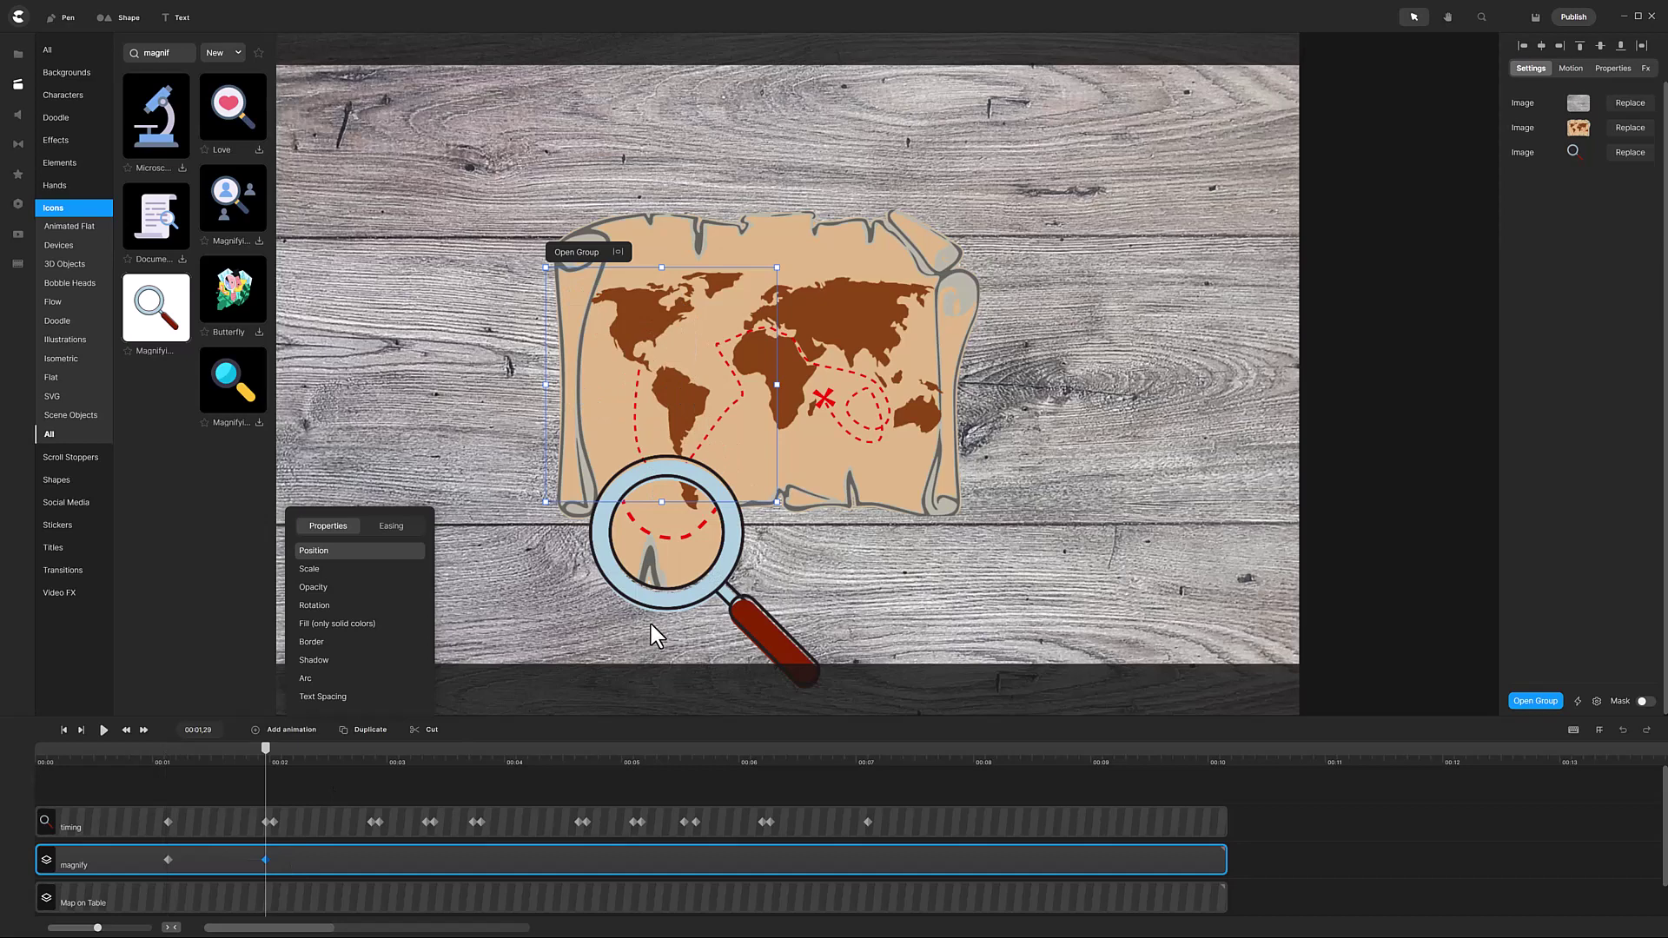
pyautogui.moveTo(669, 596); pyautogui.dragTo(674, 542)
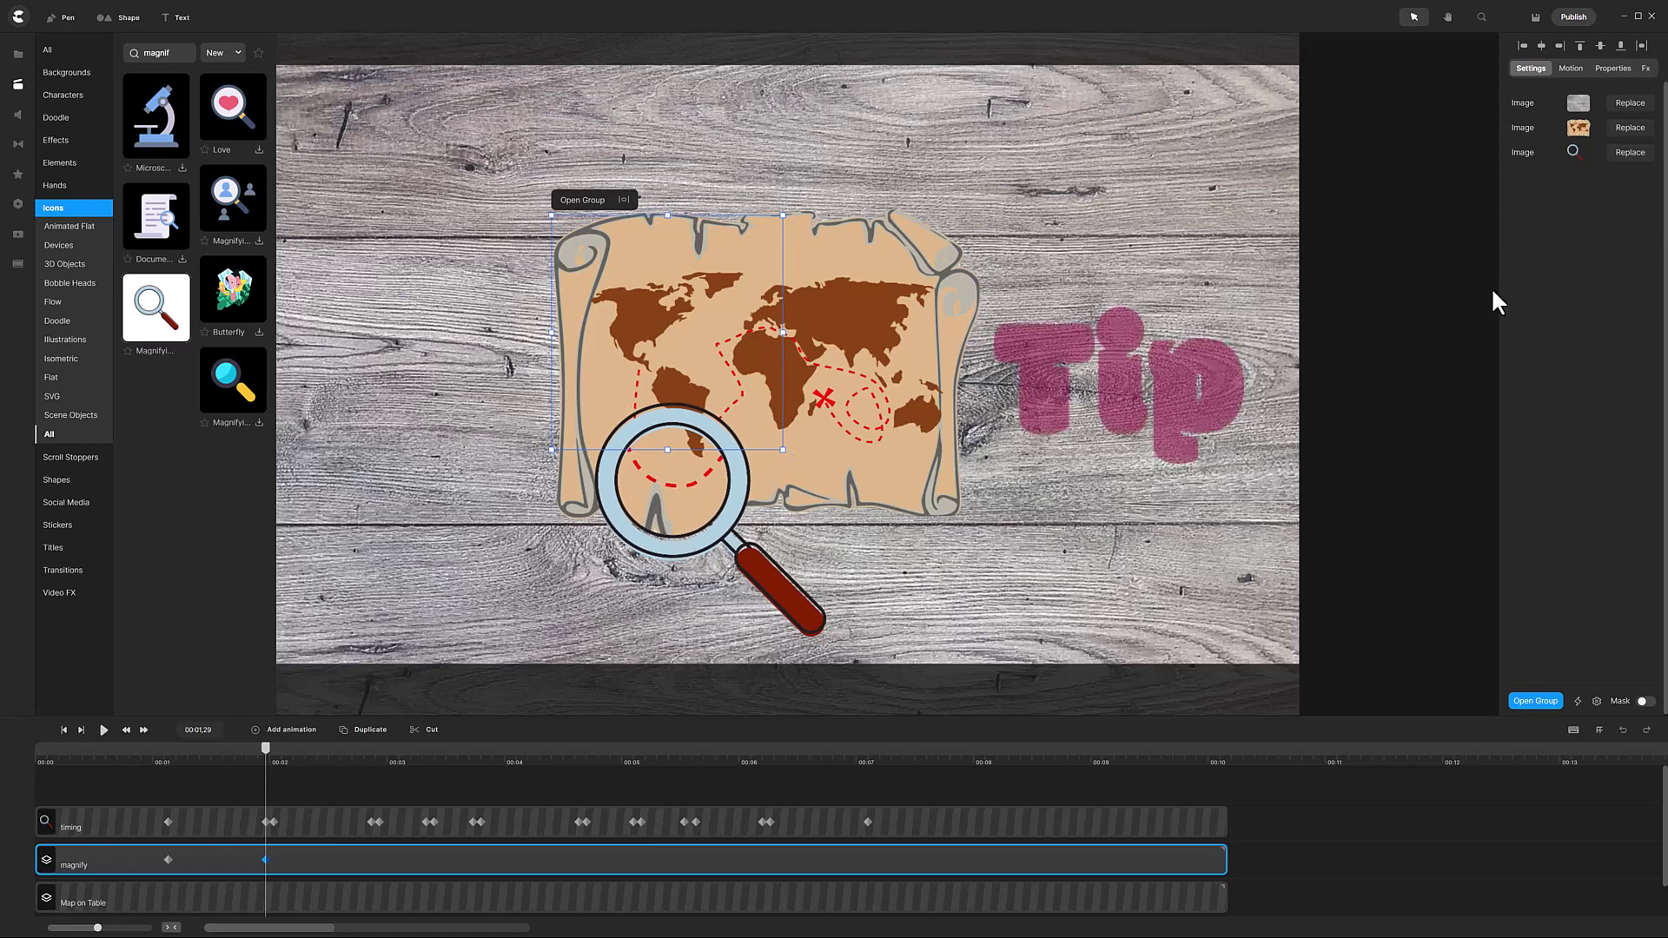
# Step: Lower the magnify group's opacity to 32% and nudge it to position -190, -78
pyautogui.click(1609, 70)
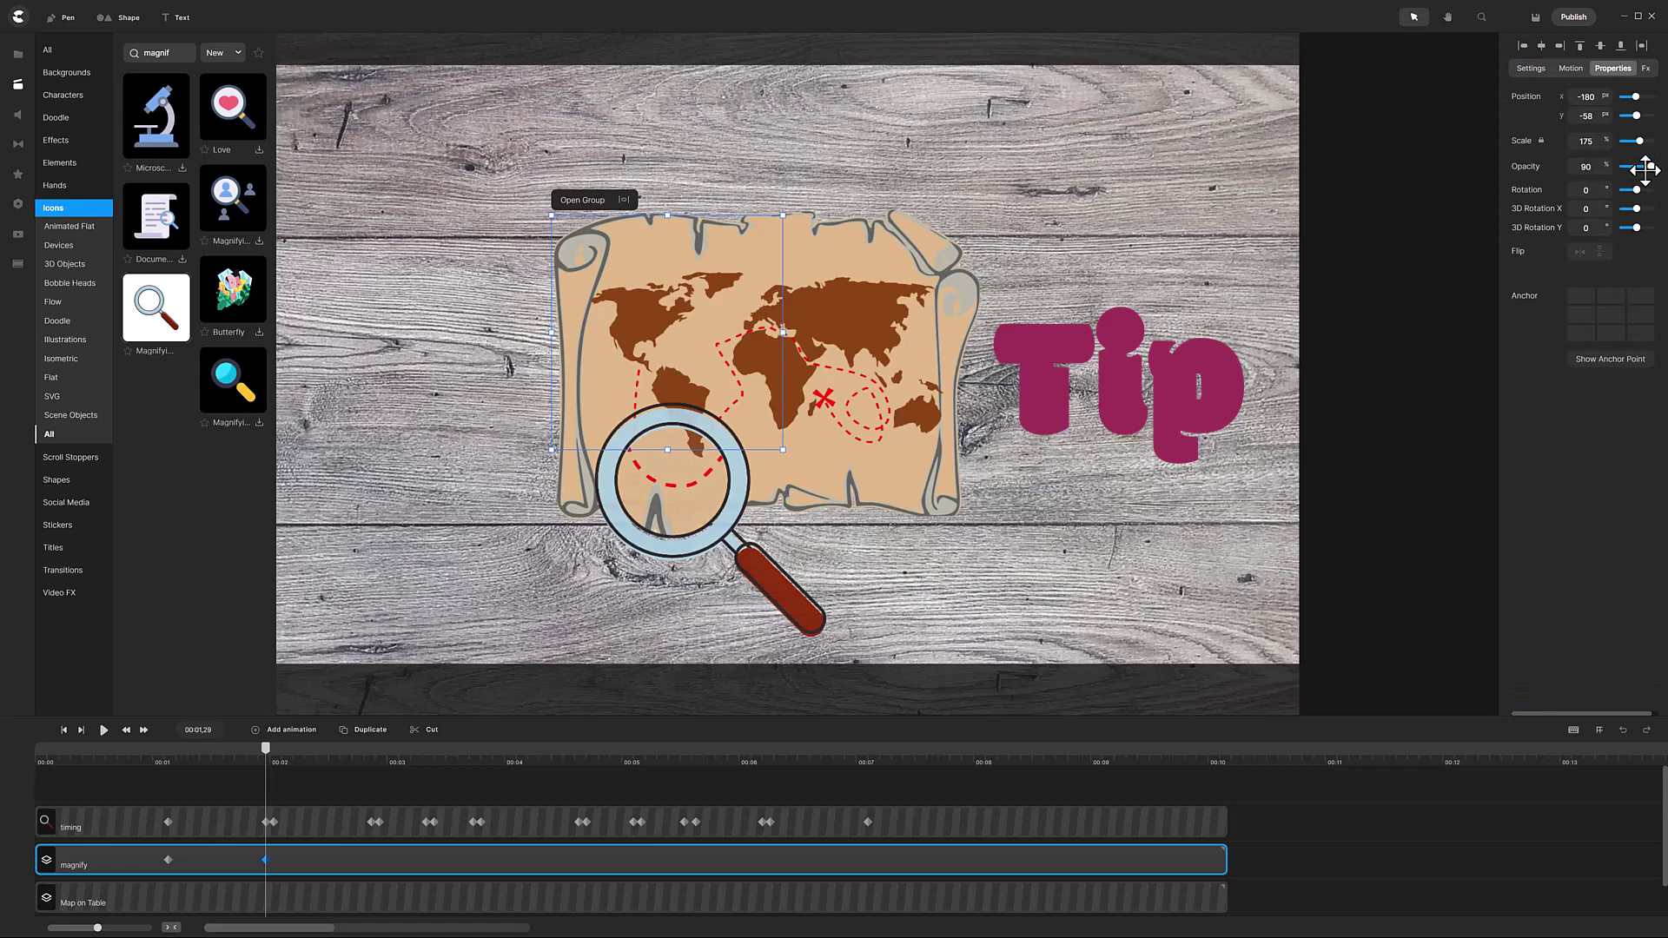
pyautogui.moveTo(1653, 165); pyautogui.dragTo(1630, 170)
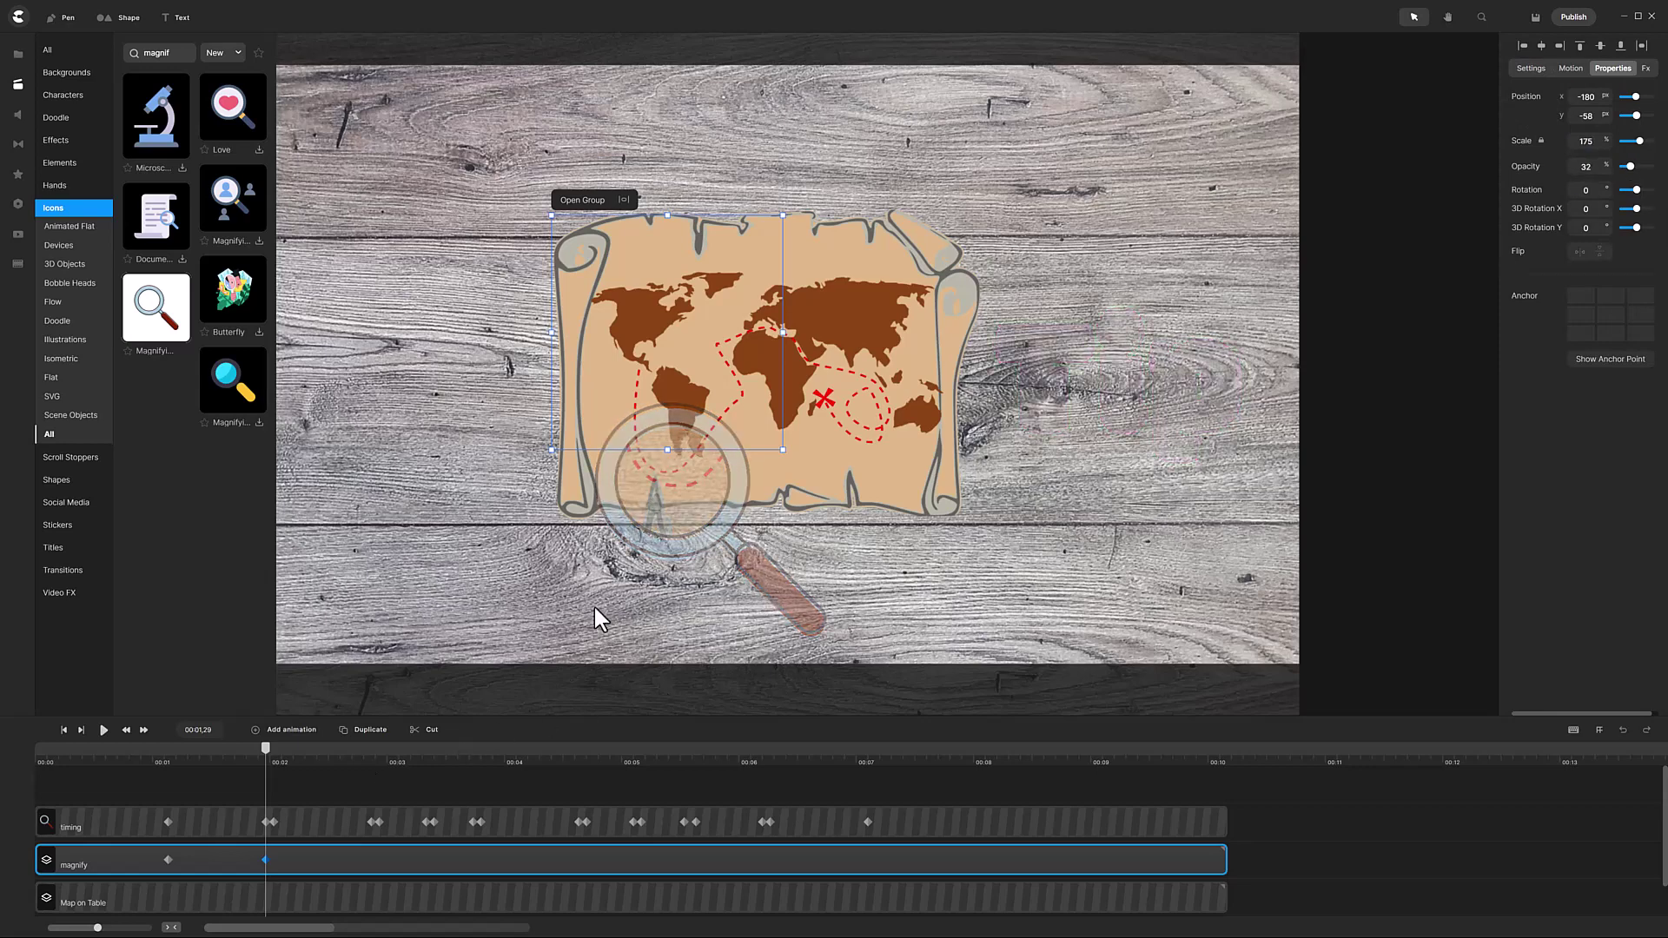
pyautogui.moveTo(690, 541); pyautogui.dragTo(686, 530)
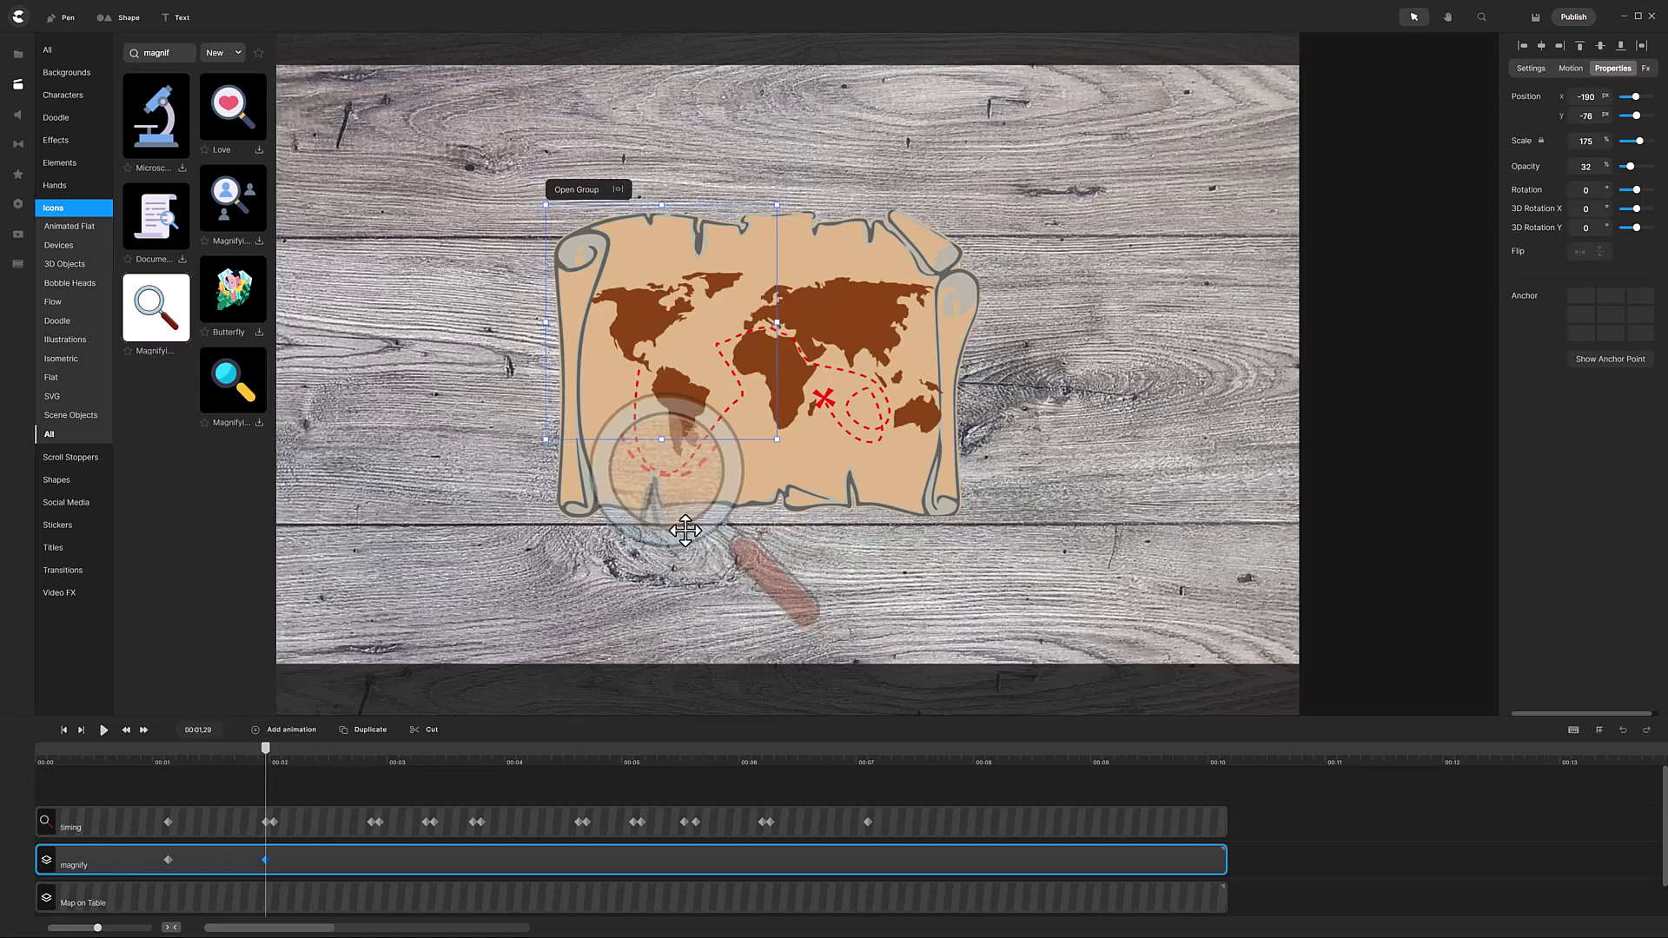
# Step: Add position keyframes moving the magnifier up the dashed route past Africa
pyautogui.click(146, 732)
pyautogui.click(145, 732)
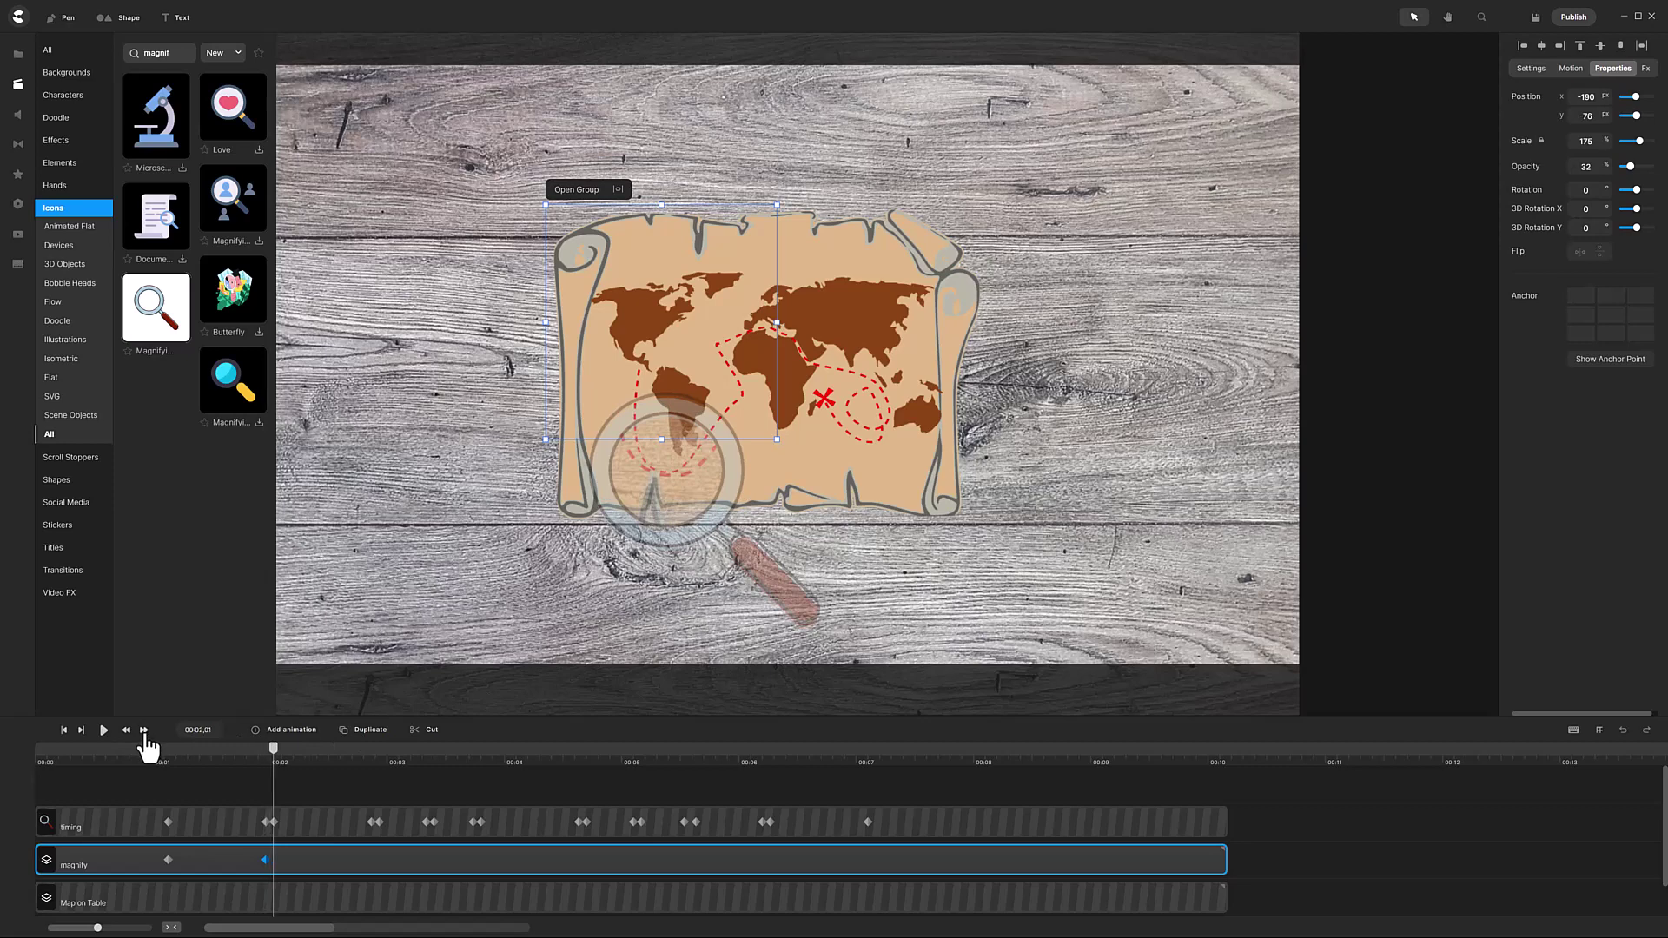
pyautogui.click(300, 735)
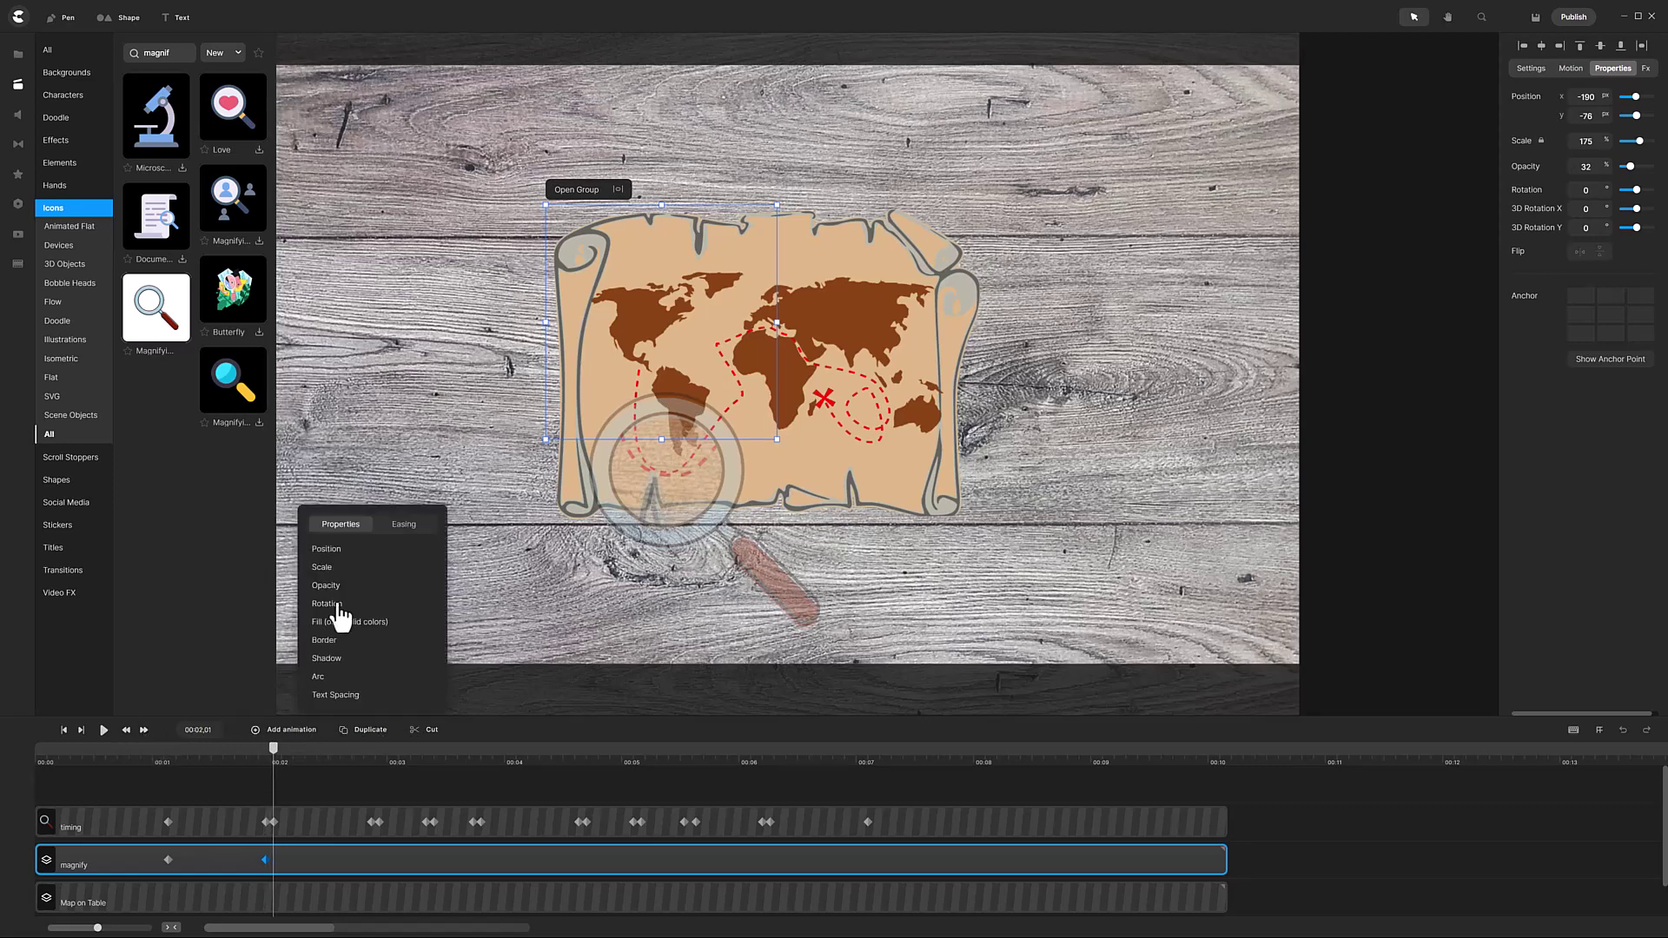
pyautogui.click(372, 860)
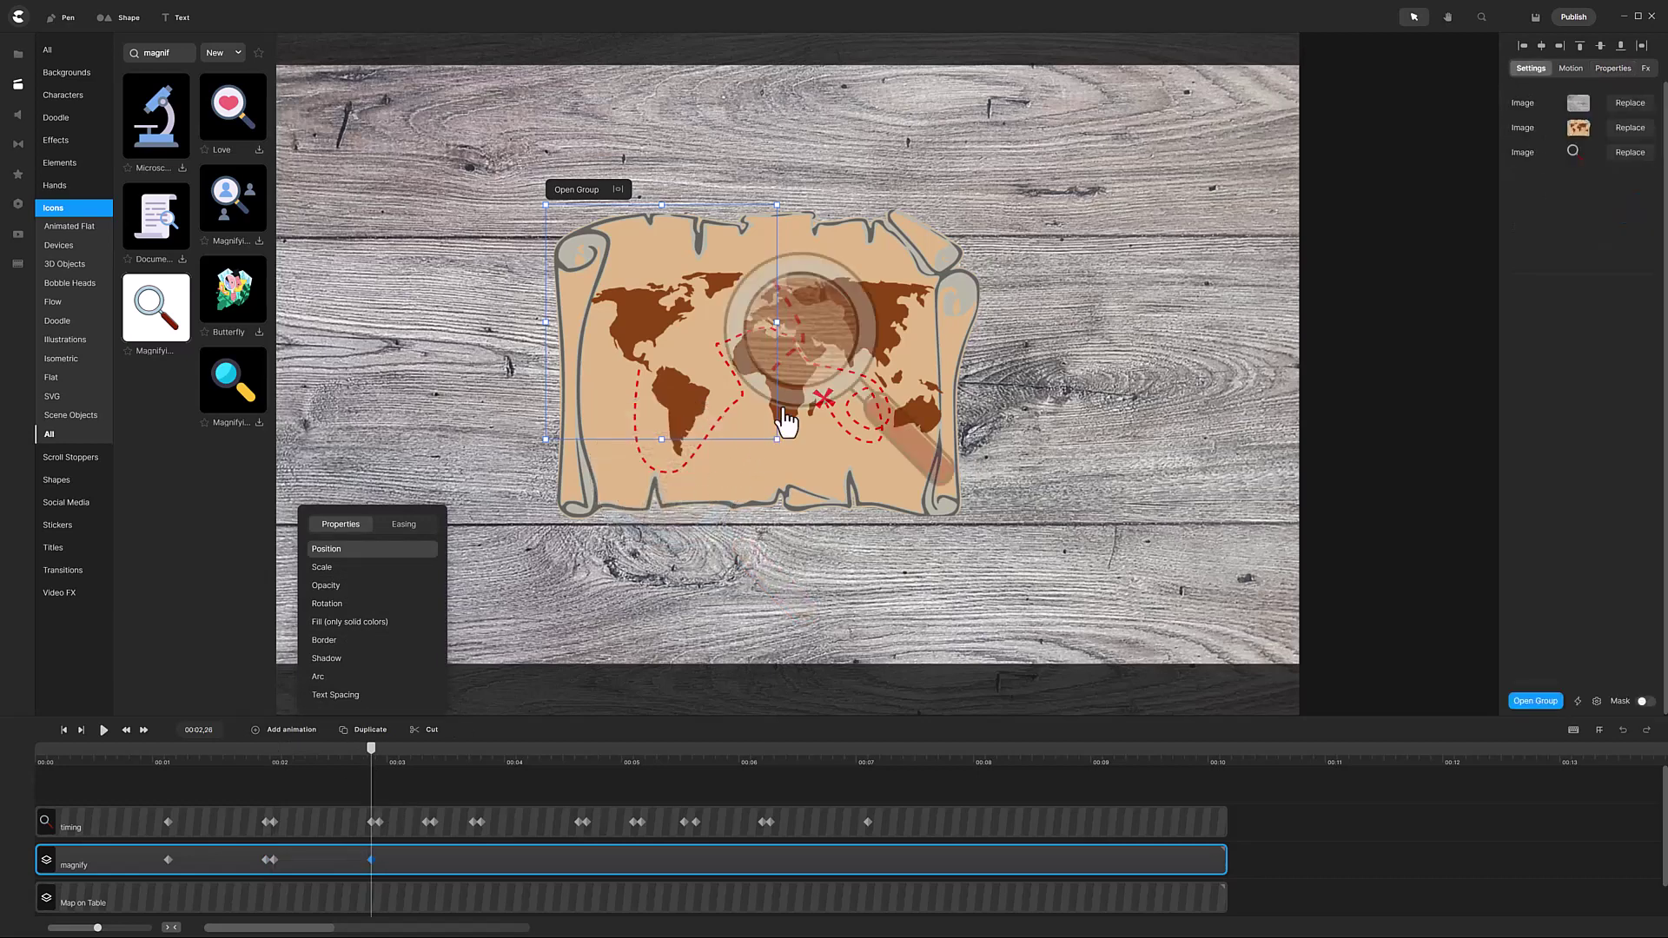
pyautogui.moveTo(816, 342); pyautogui.dragTo(760, 400)
pyautogui.click(295, 732)
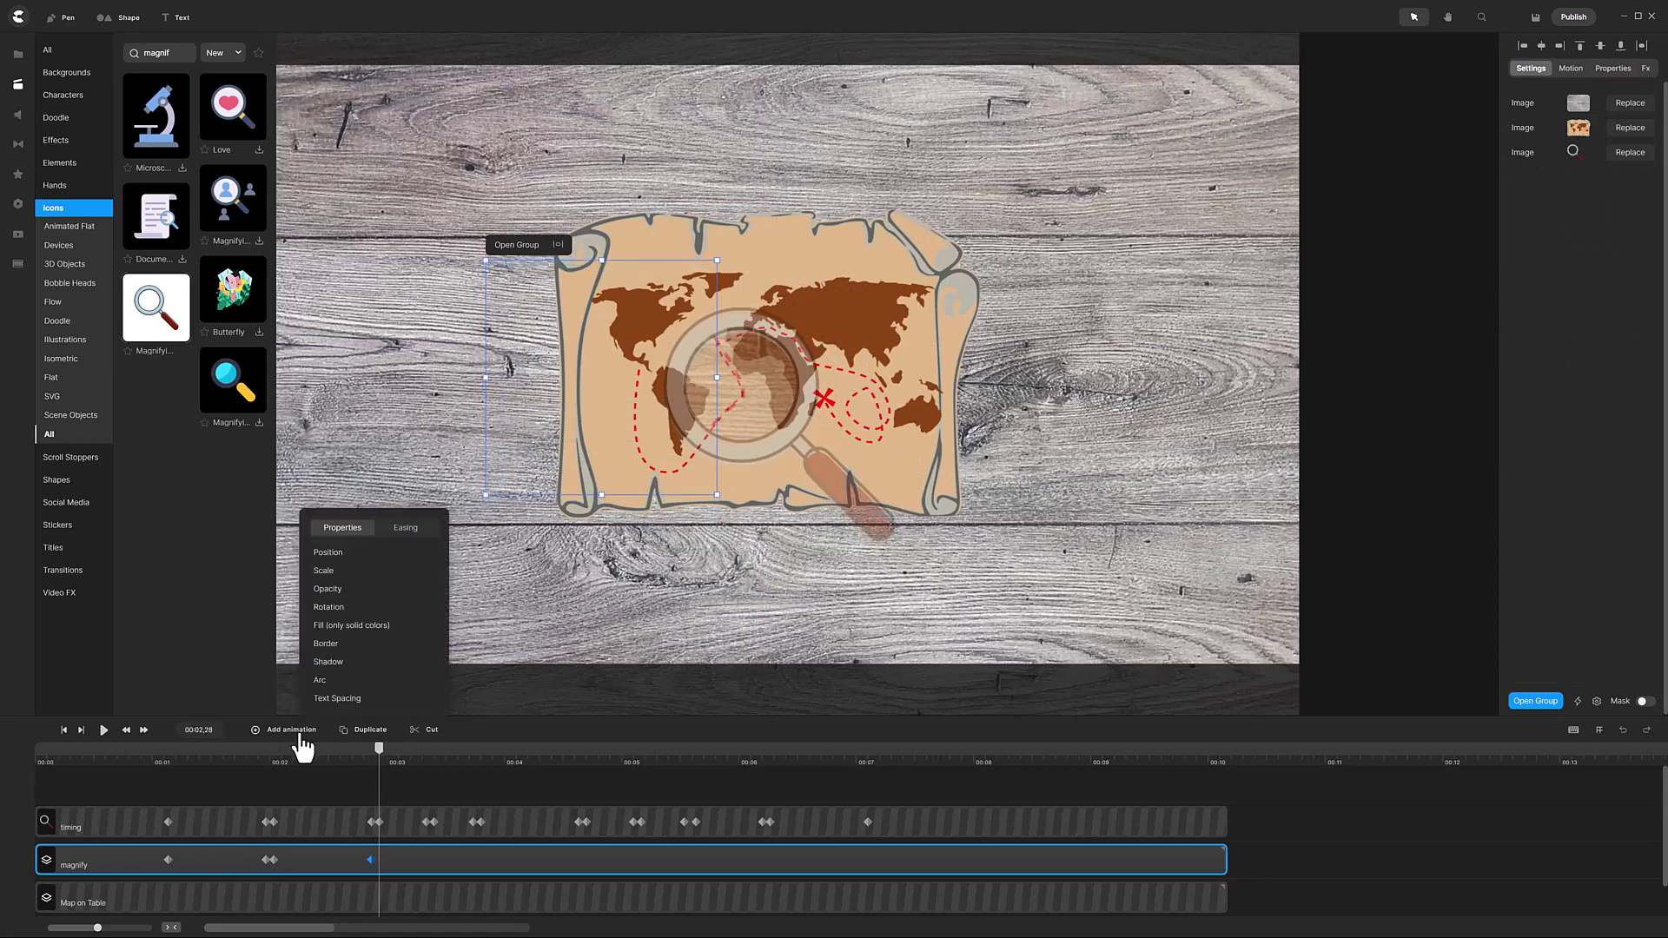
pyautogui.click(427, 862)
pyautogui.moveTo(728, 326); pyautogui.dragTo(747, 362)
pyautogui.click(287, 730)
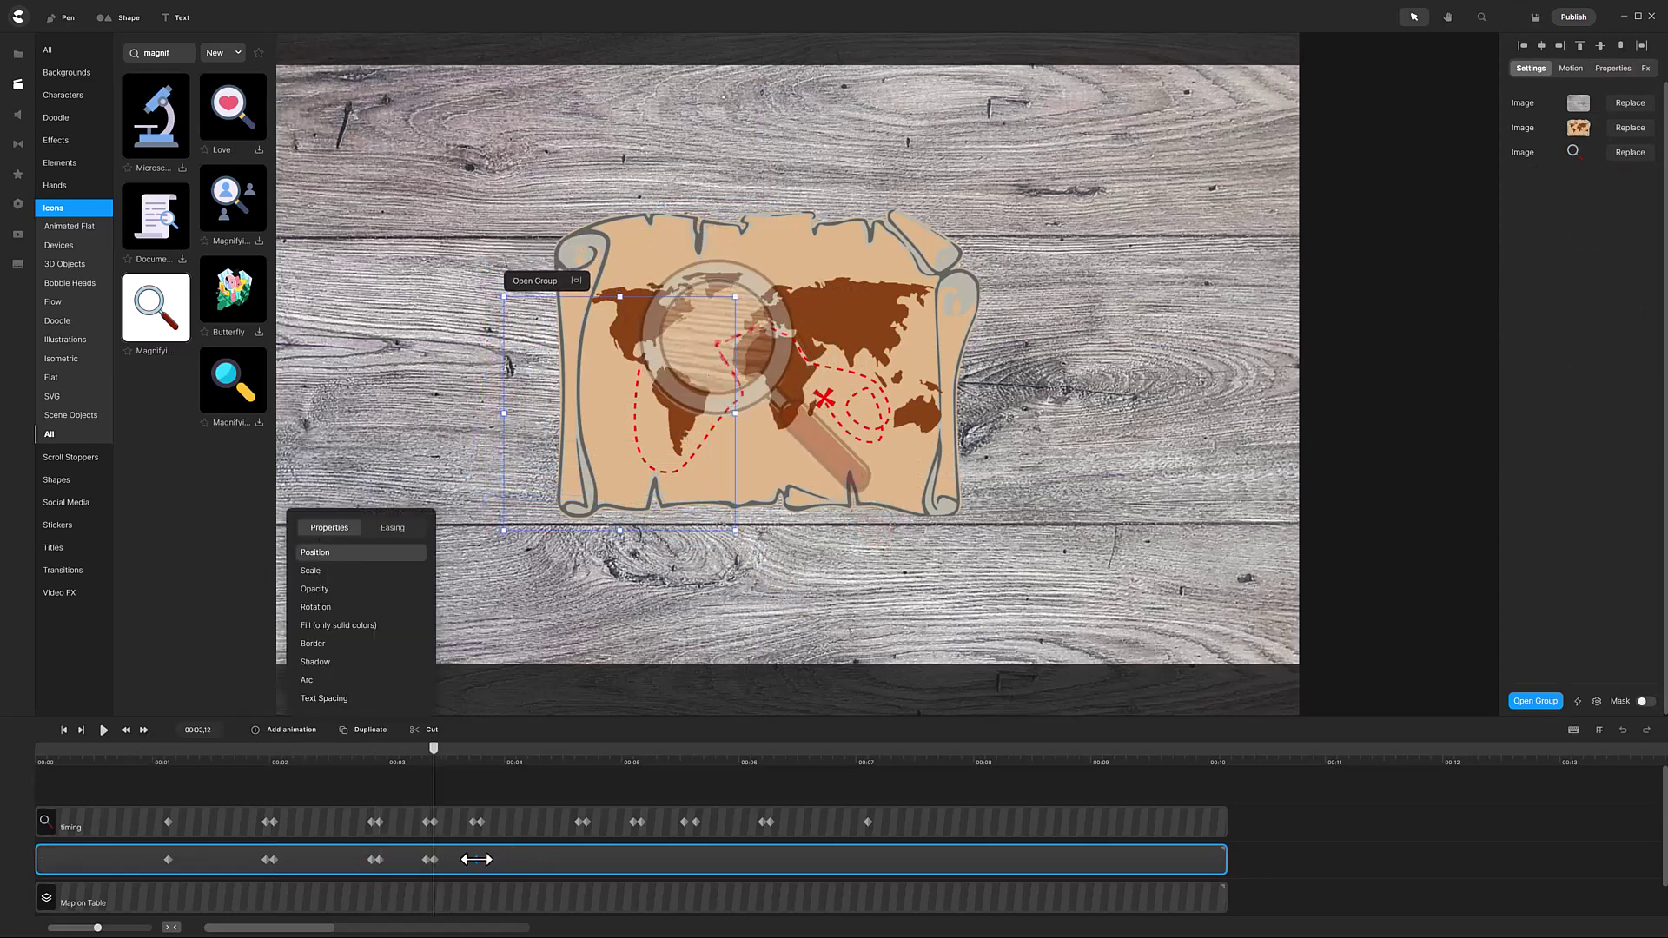
pyautogui.click(473, 860)
pyautogui.moveTo(817, 315); pyautogui.dragTo(804, 320)
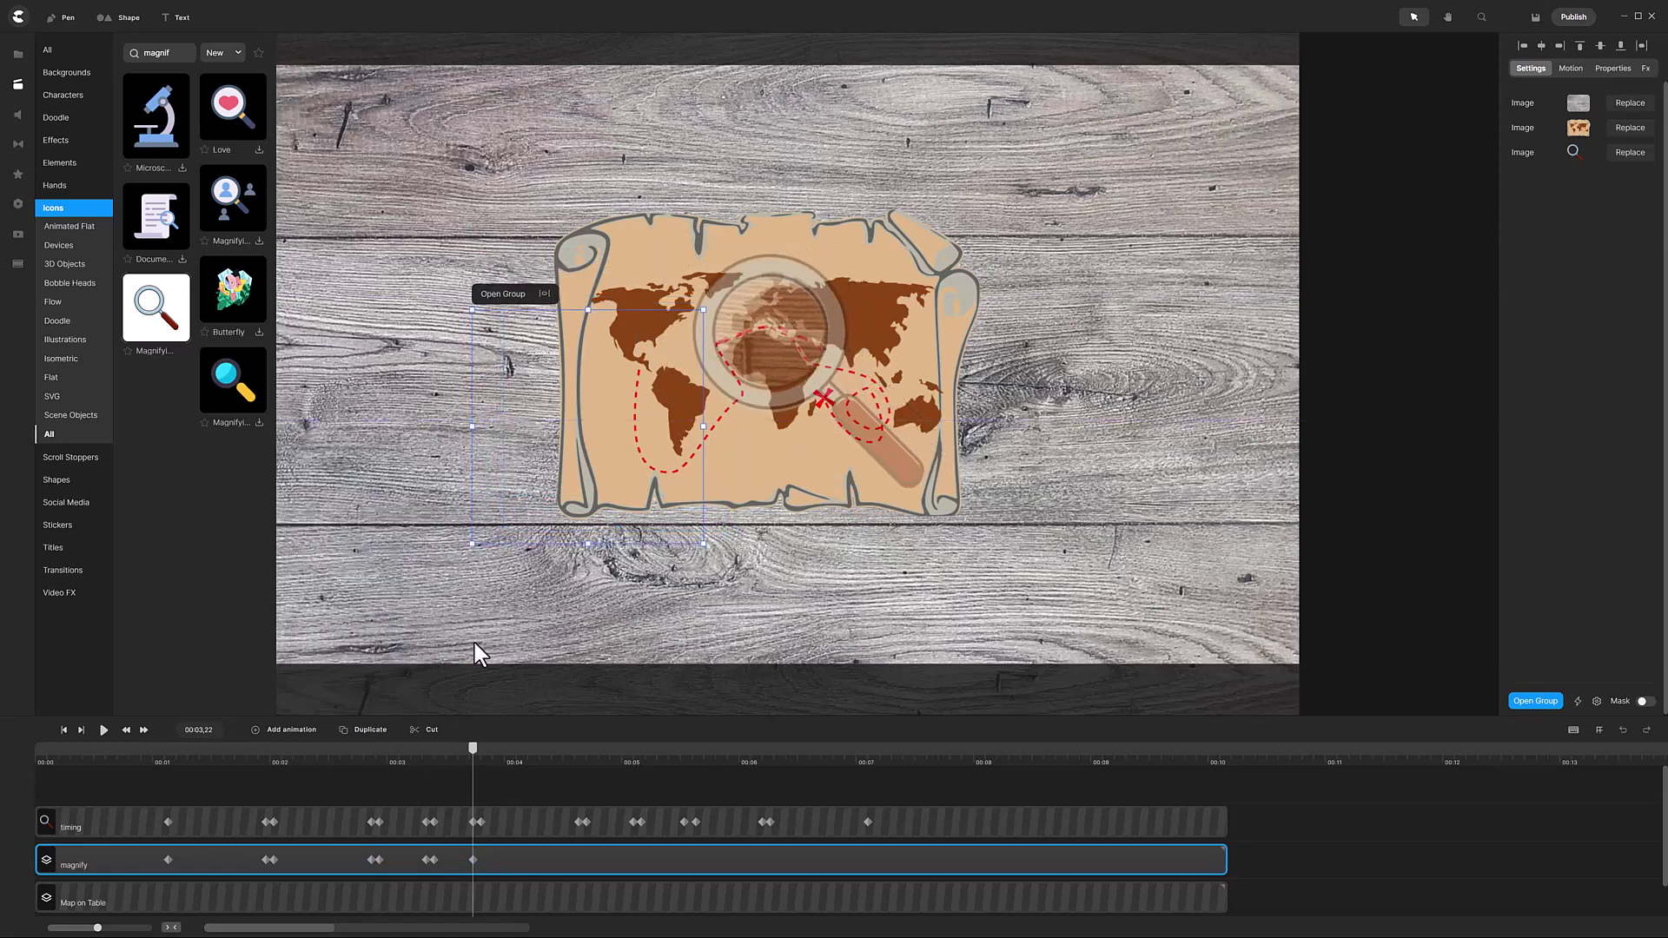
# Step: Continue the position keyframes over Australia and the final loop, ending with the lens on the red X
pyautogui.click(290, 733)
pyautogui.click(578, 860)
pyautogui.moveTo(1022, 503); pyautogui.dragTo(869, 427)
pyautogui.click(290, 729)
pyautogui.click(633, 860)
pyautogui.click(290, 729)
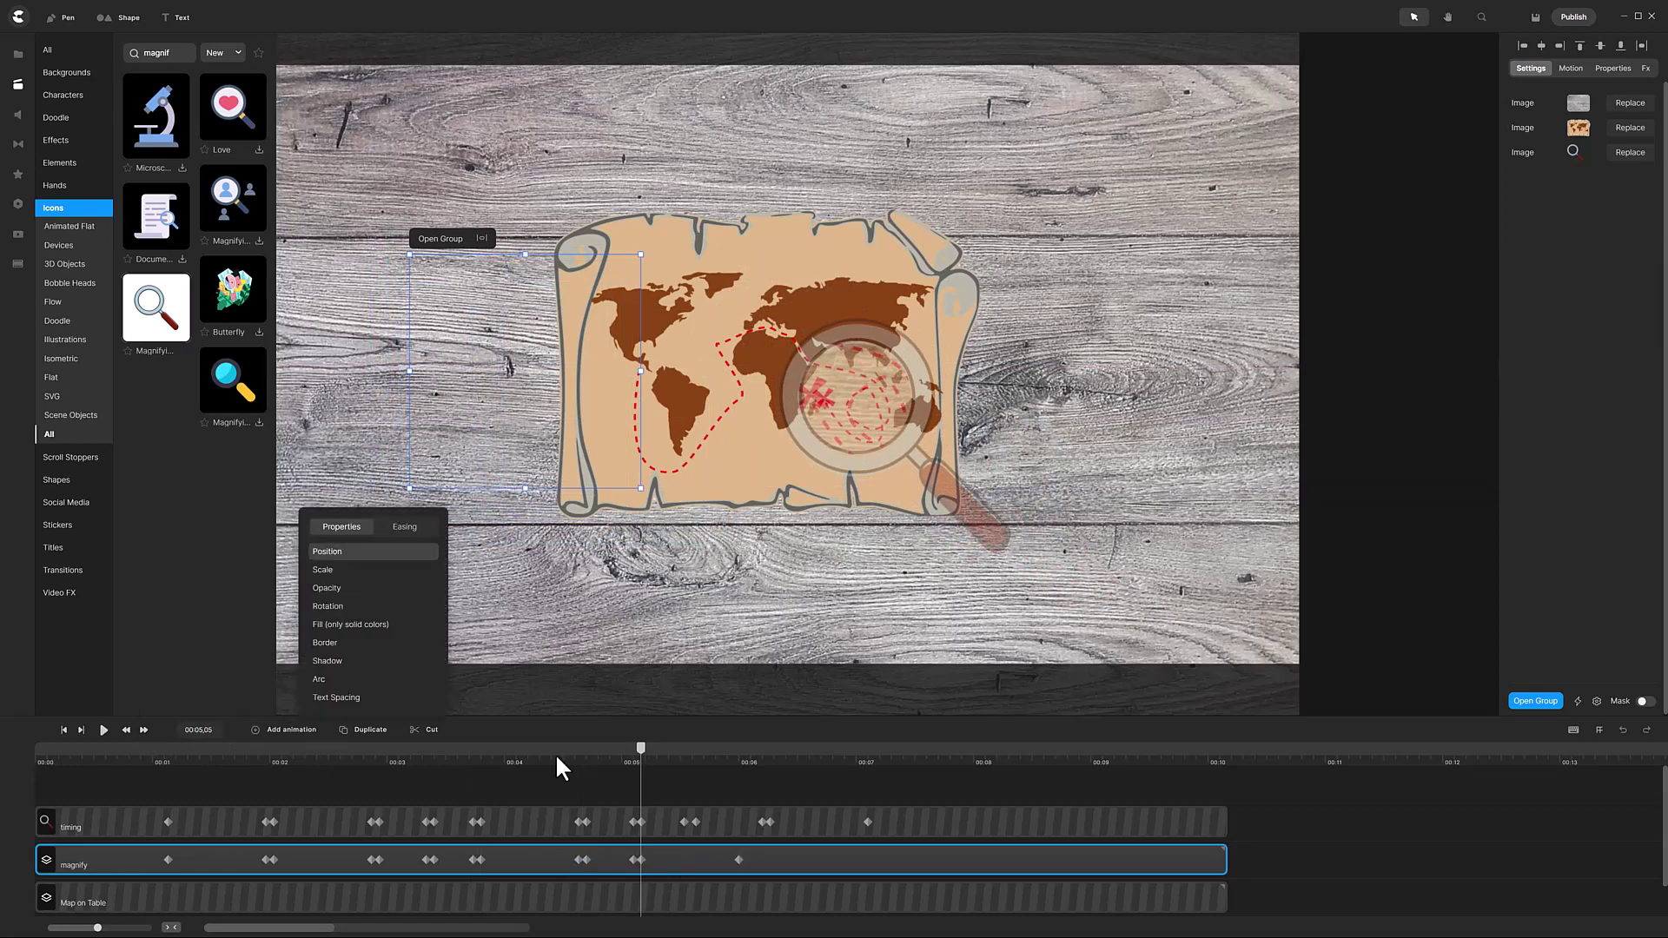
pyautogui.click(684, 860)
pyautogui.moveTo(782, 558); pyautogui.dragTo(900, 458)
pyautogui.click(290, 733)
pyautogui.click(766, 860)
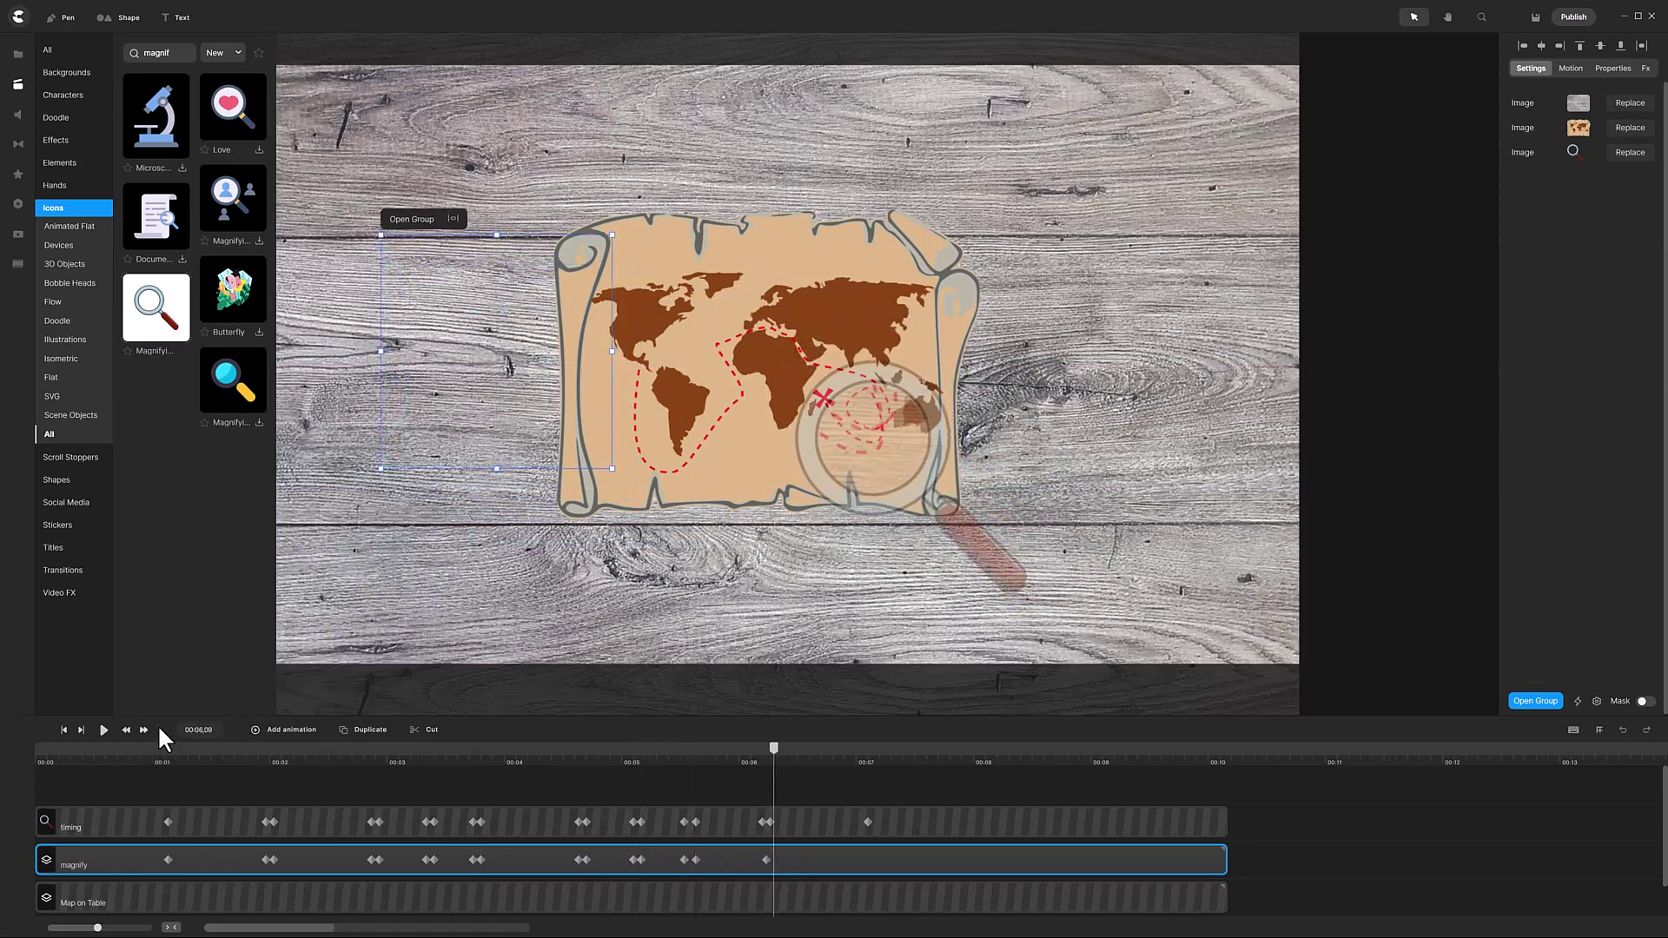
pyautogui.click(291, 729)
pyautogui.click(867, 855)
pyautogui.moveTo(786, 377); pyautogui.dragTo(829, 401)
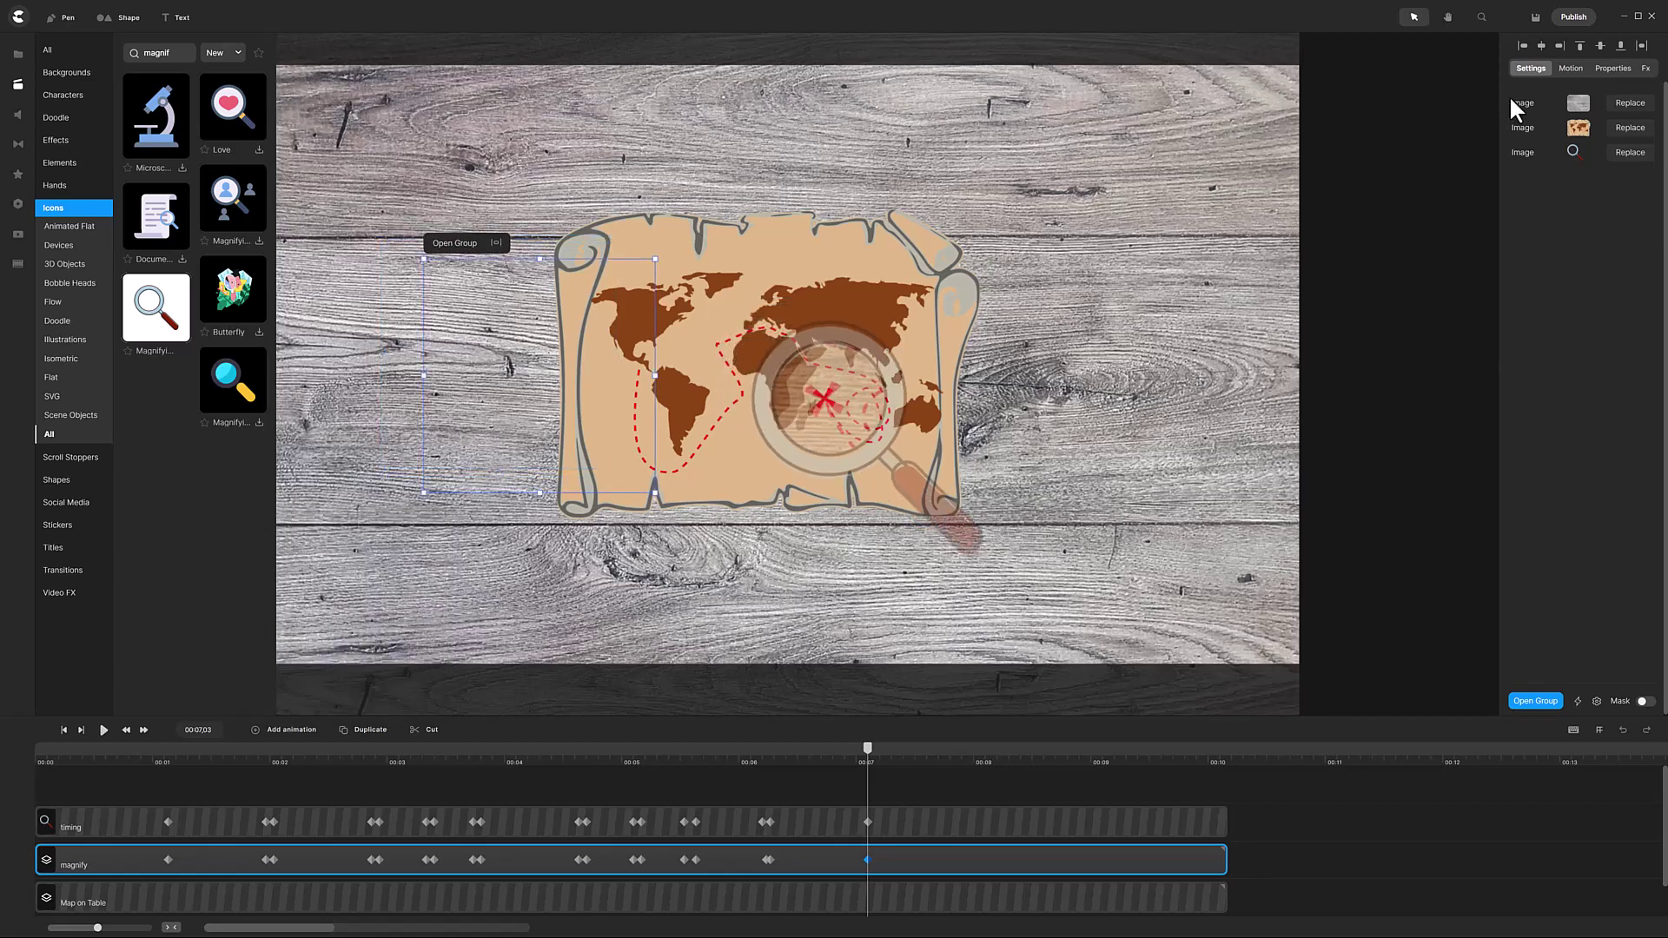
# Step: Restore the magnify group to 100% opacity and play the animation from 0:00
pyautogui.click(1617, 71)
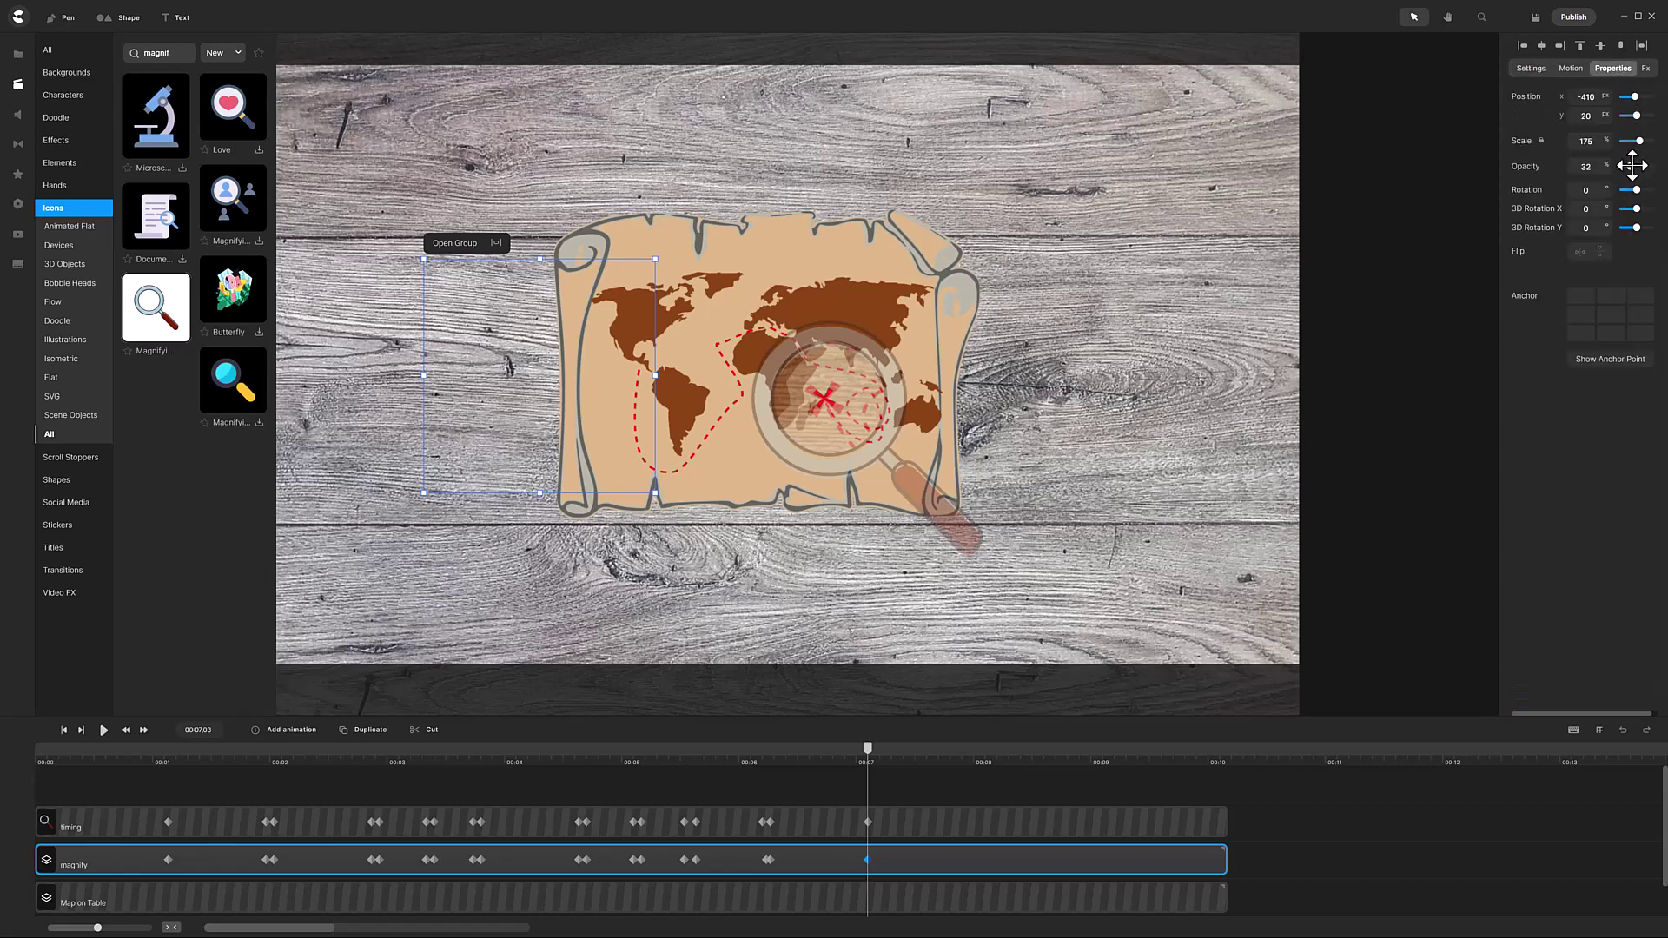
pyautogui.moveTo(1630, 167); pyautogui.dragTo(1666, 170)
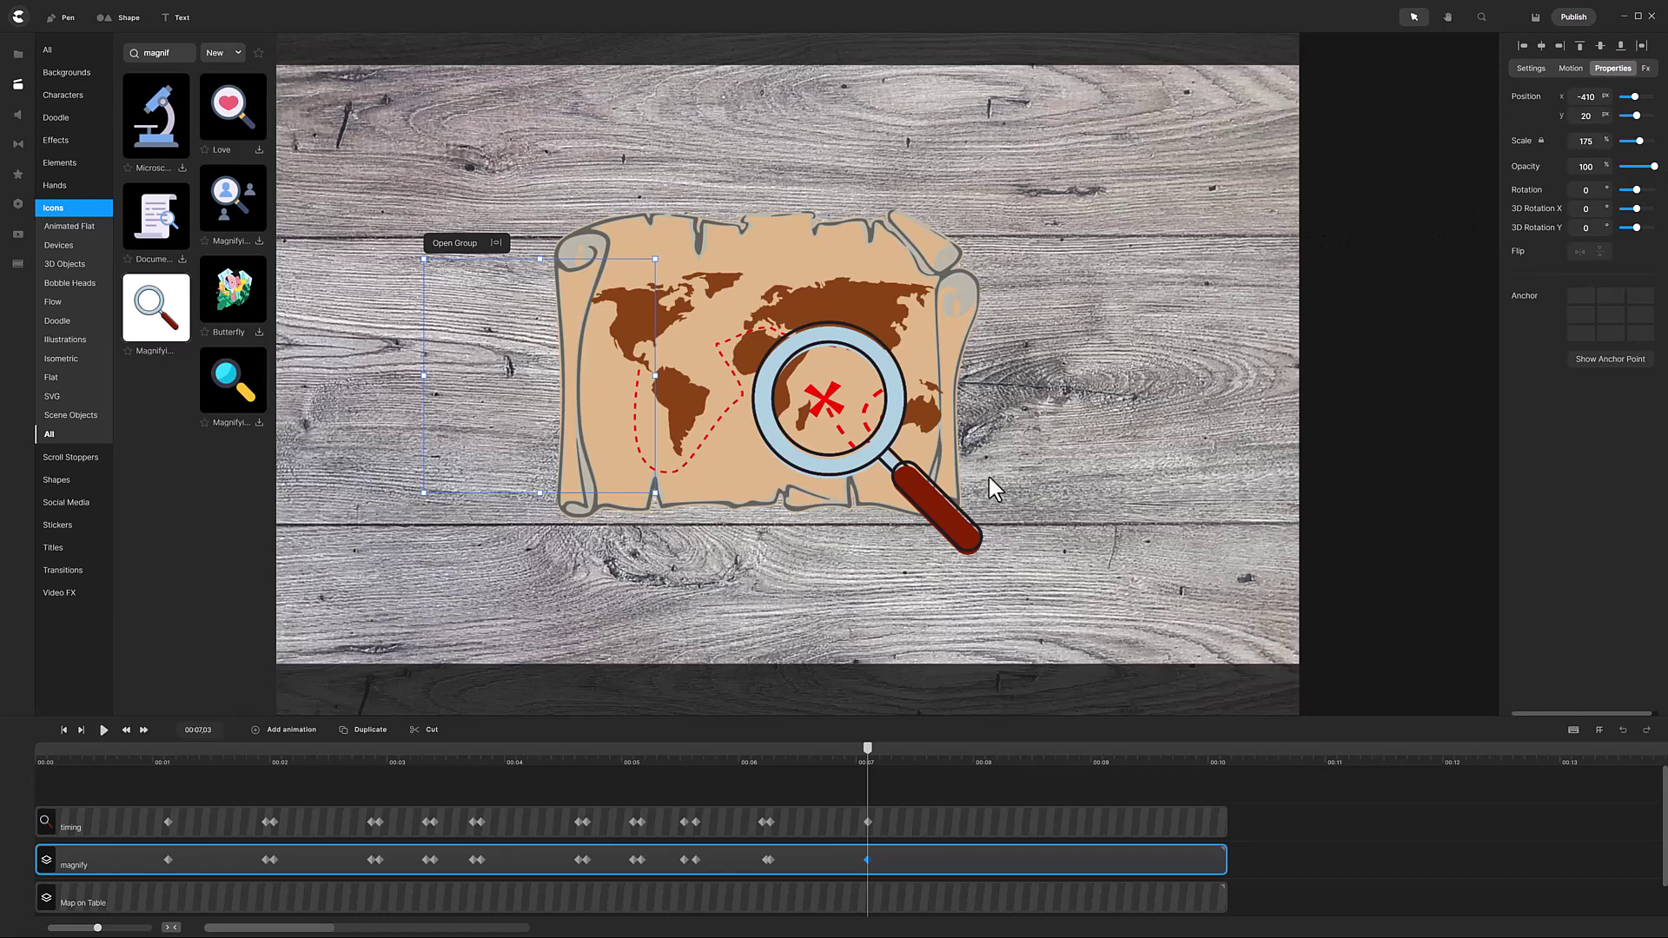
pyautogui.click(64, 732)
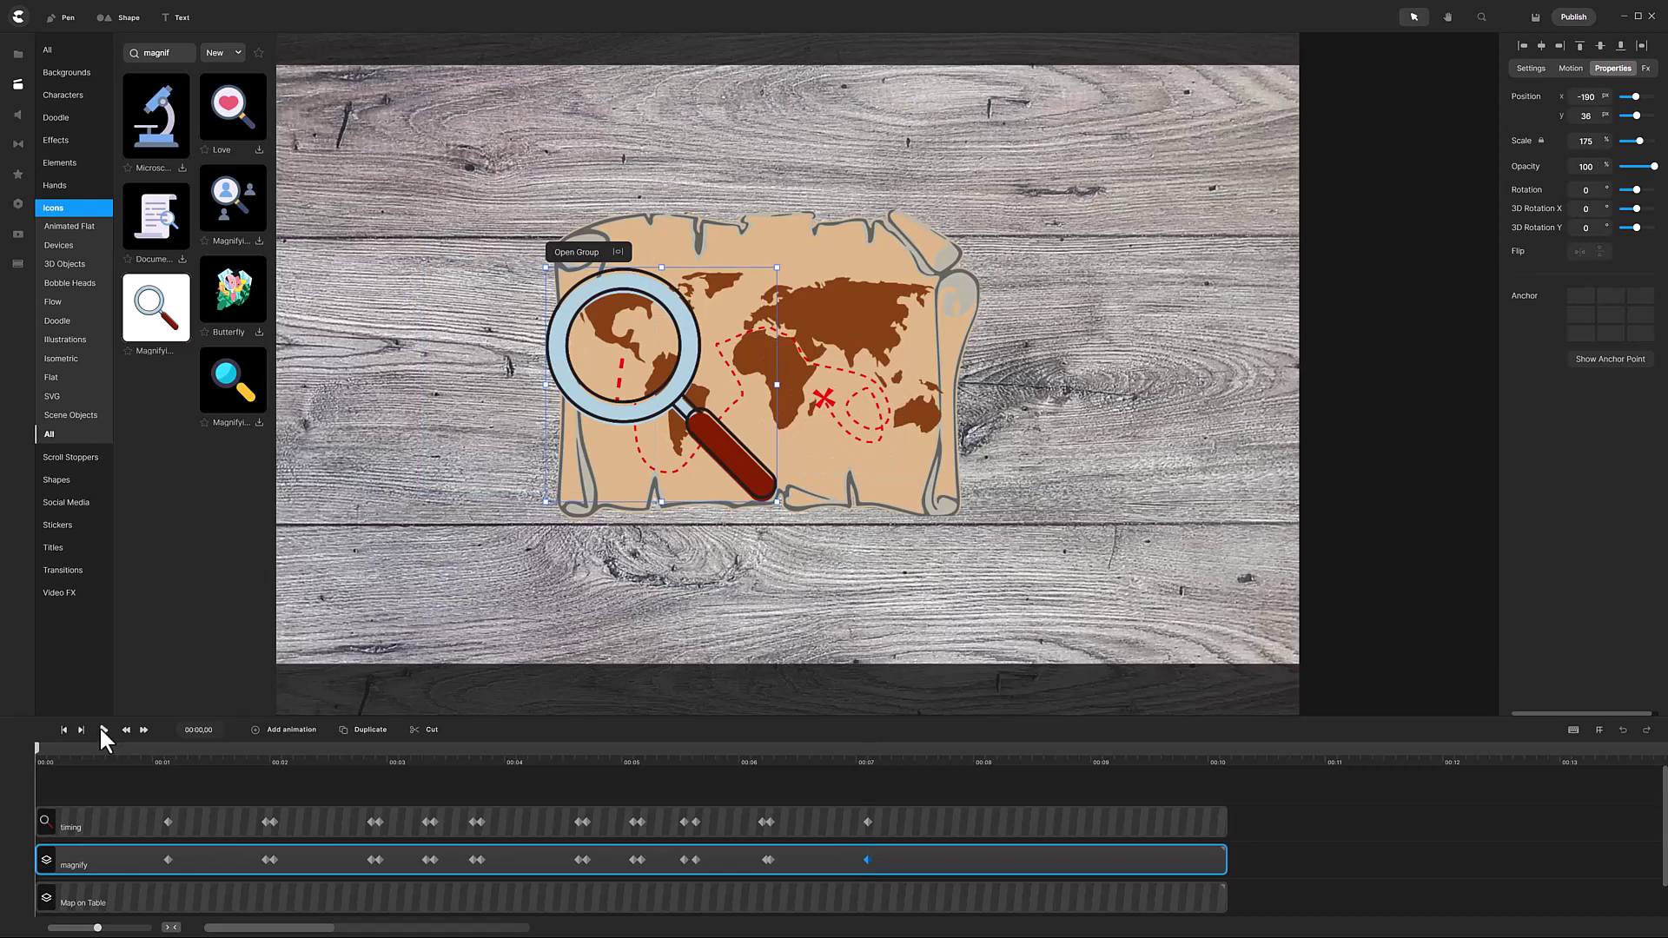
pyautogui.click(103, 731)
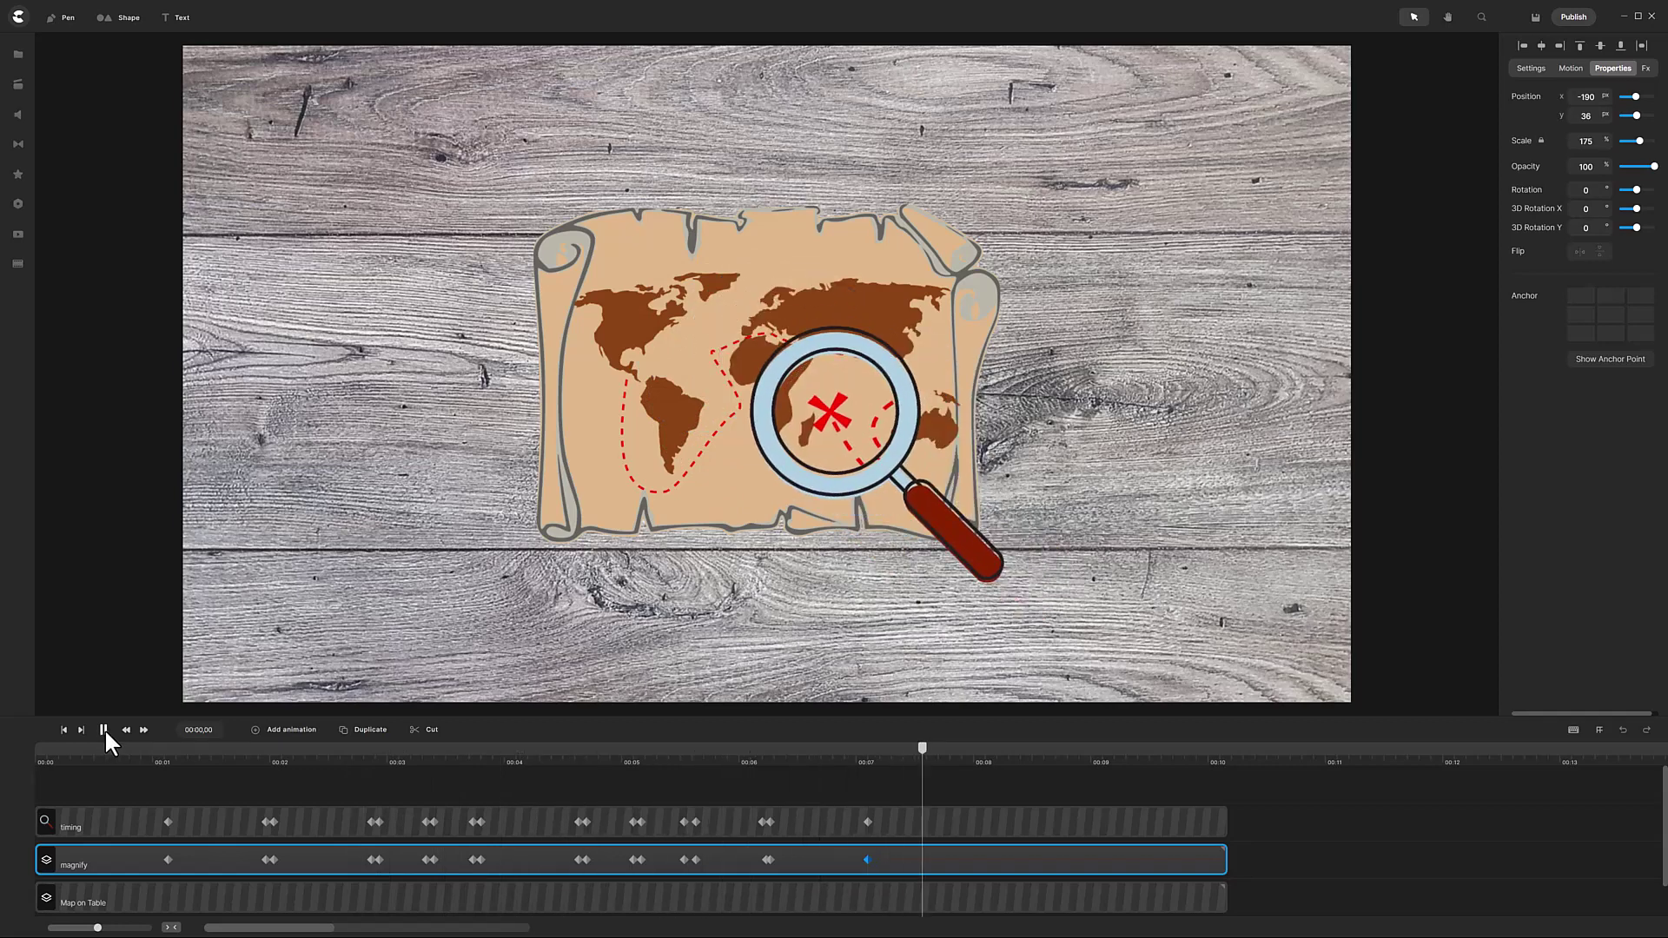
pyautogui.click(104, 730)
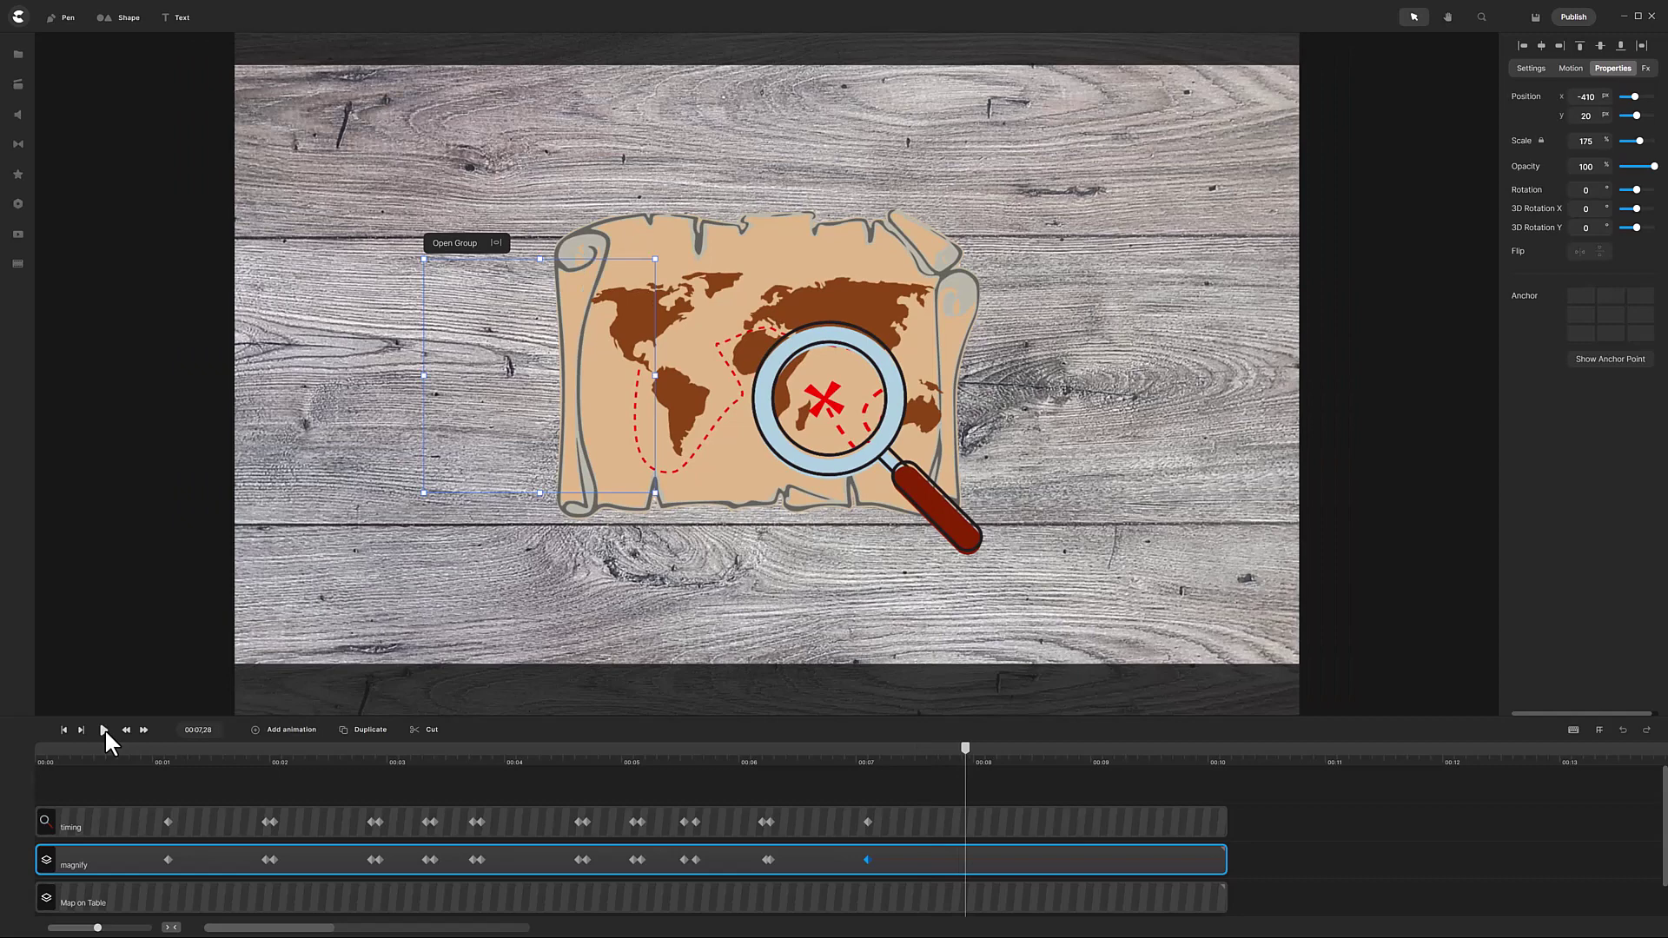